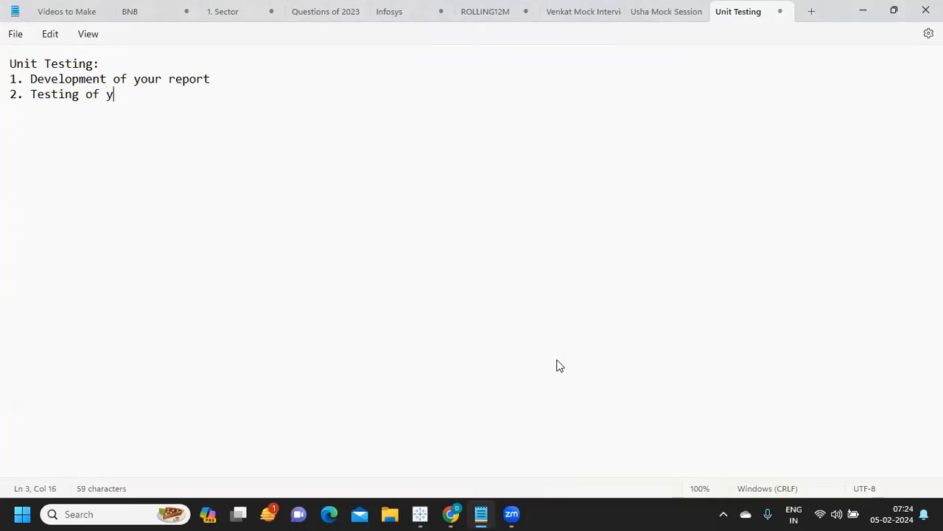
# Complete list item 2 as "Testing of your report" and add the line "3. Migrating of your report" below it.
pyautogui.write('3. Migrating your')
pyautogui.press('BackSpace')
pyautogui.press('BackSpace')
pyautogui.press('BackSpace')
pyautogui.press('BackSpace')
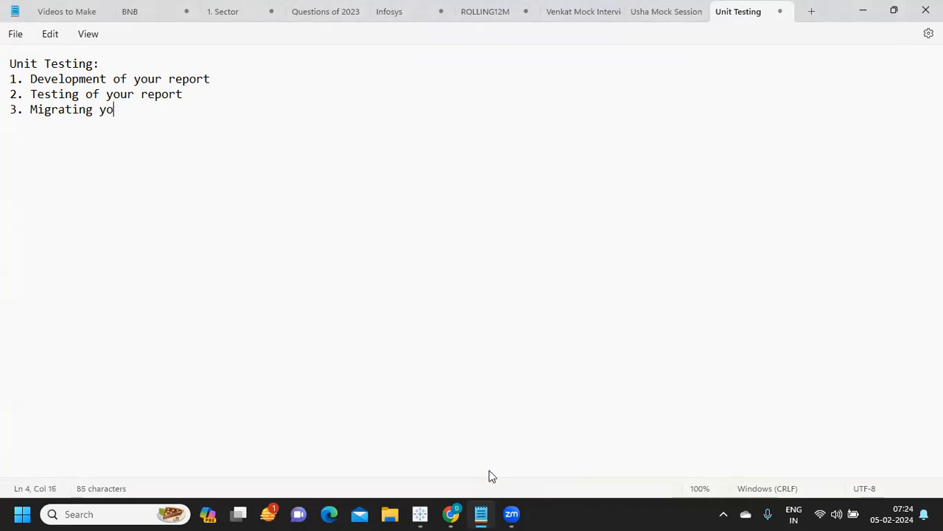
pyautogui.write('of your report')
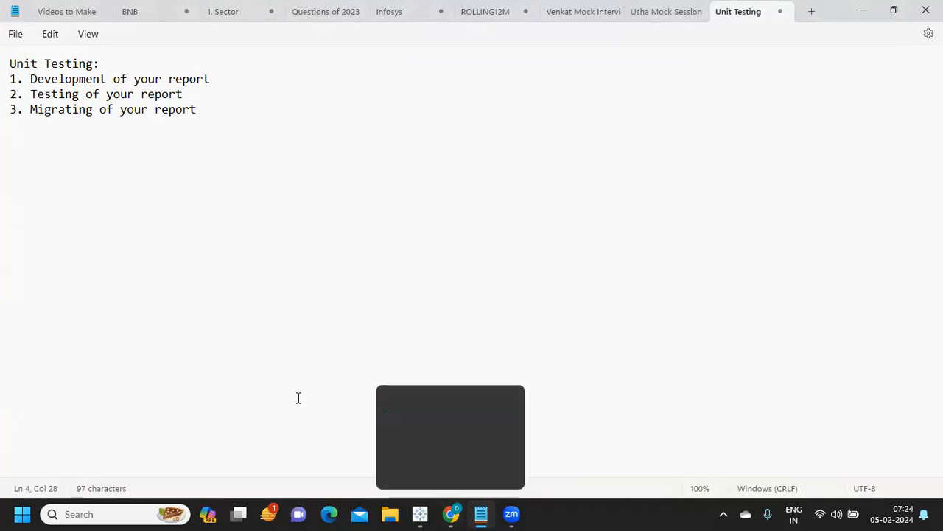
# Insert the line "1. Understanding your report req" directly below the "Unit Testing:" heading.
pyautogui.click(133, 66)
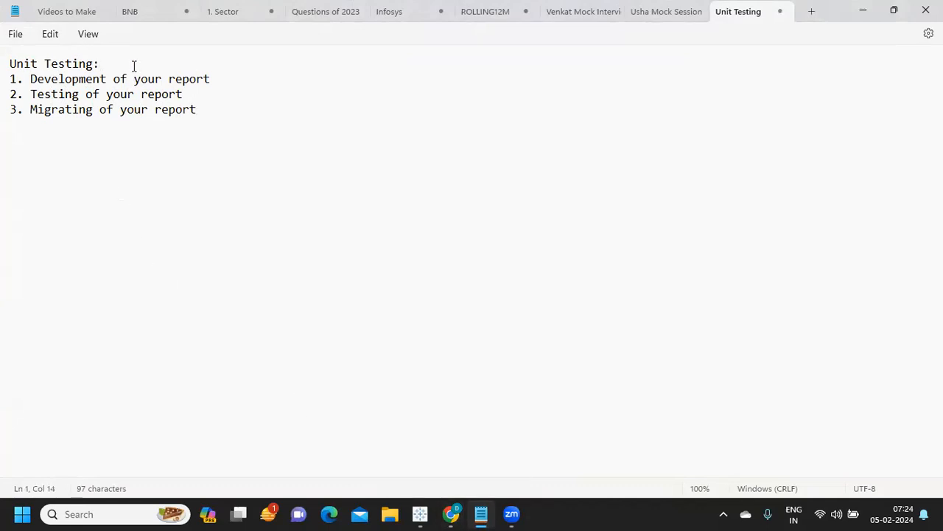
pyautogui.press('Return')
pyautogui.write('1. Understanding you')
pyautogui.press('BackSpace')
pyautogui.press('BackSpace')
pyautogui.write('ou')
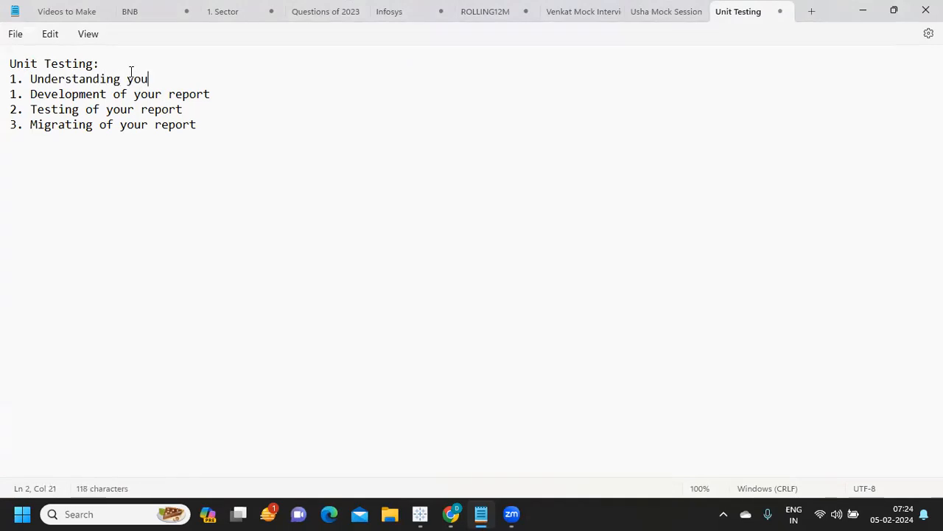
pyautogui.write('r report req')
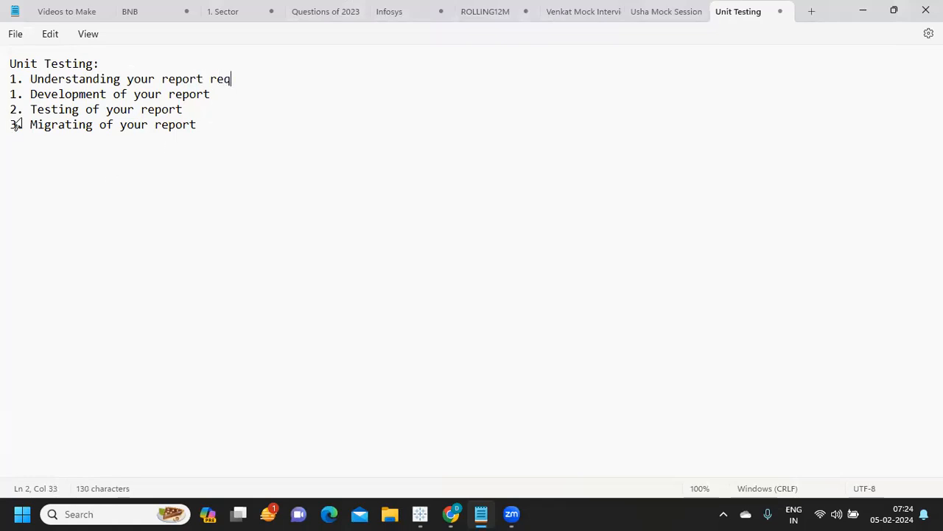
# Leave a blank line below the list and write "Once the code is developed, we need to certain tests".
pyautogui.moveTo(10, 109); pyautogui.dragTo(191, 110)
pyautogui.click(207, 125)
pyautogui.press('Return')
pyautogui.press('Return')
pyautogui.press('BackSpace')
pyautogui.write('1')
pyautogui.press('BackSpace')
pyautogui.write('Once the code is de')
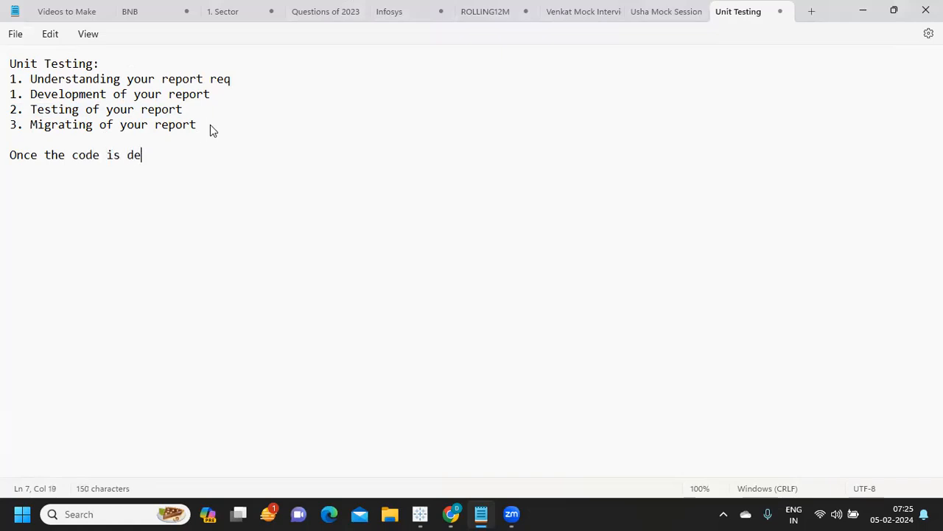
pyautogui.write('veloped, we need to cersta')
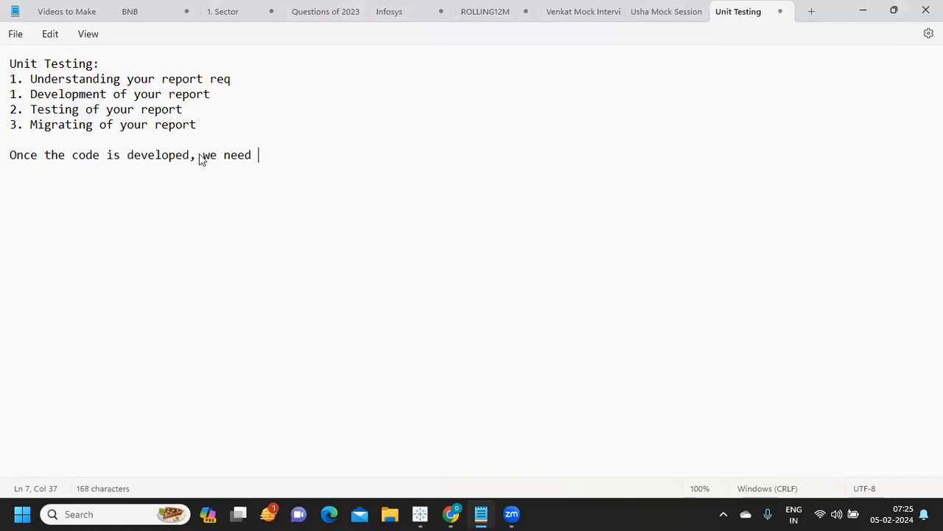
pyautogui.press('BackSpace')
pyautogui.press('BackSpace')
pyautogui.press('BackSpace')
pyautogui.write('tain tests')
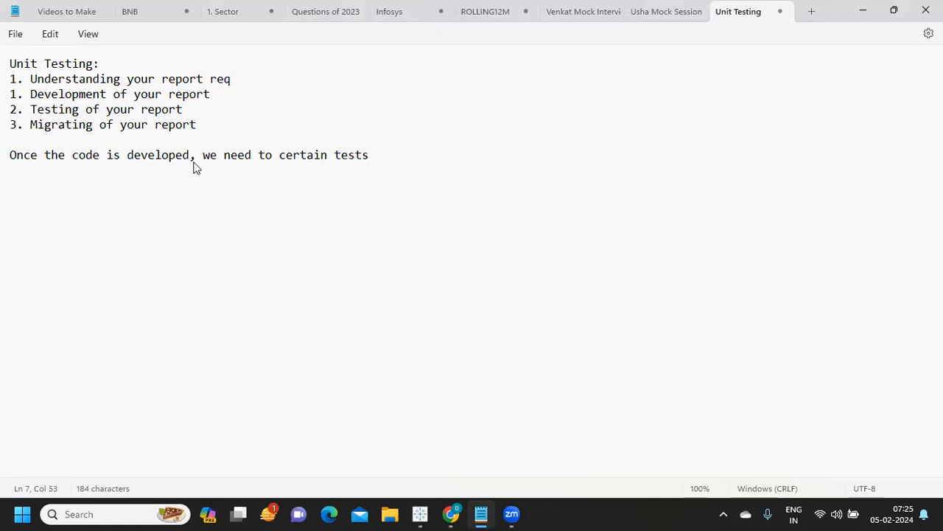
# Extend the sentence about tests with " - good, it is following the reqirments, it is passing the values".
pyautogui.write(' - good, it si fo')
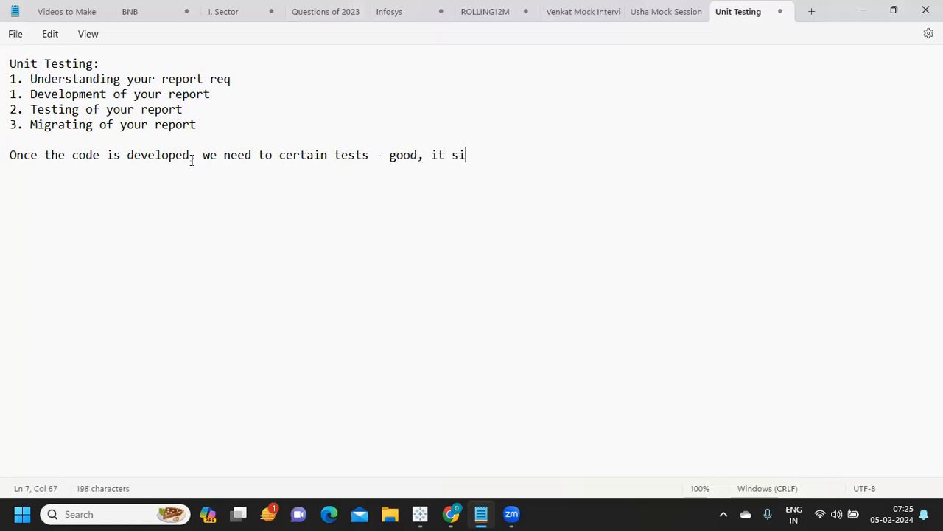
pyautogui.press('BackSpace')
pyautogui.press('BackSpace')
pyautogui.press('BackSpace')
pyautogui.press('BackSpace')
pyautogui.press('BackSpace')
pyautogui.write('is following the reqirments,')
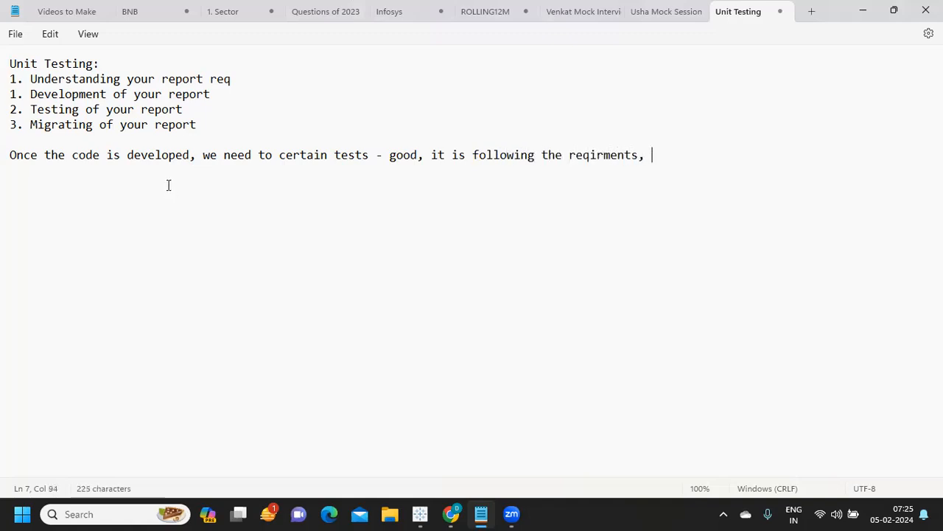
pyautogui.write(' it is pa')
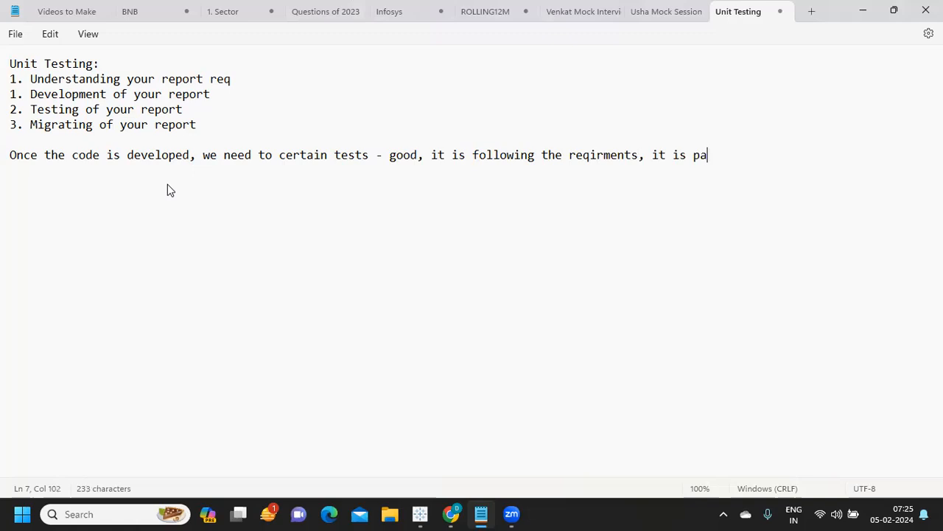
pyautogui.write('ssing the values')
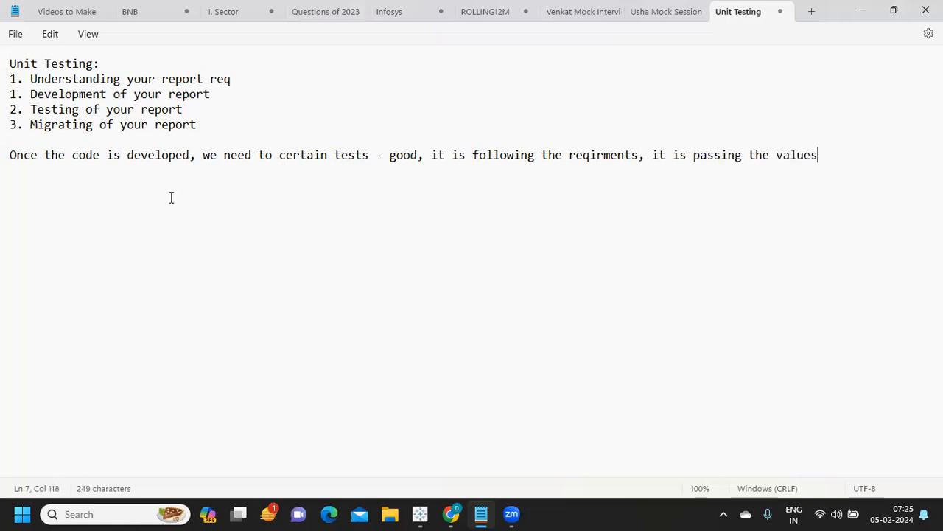
# Begin a new numbered list below the sentence with "1. From Developers perspective. -> My".
pyautogui.press('Return')
pyautogui.press('Return')
pyautogui.write('1. ')
pyautogui.write('From Dev')
pyautogui.write('elp')
pyautogui.write('ers')
pyautogui.press('BackSpace')
pyautogui.press('BackSpace')
pyautogui.press('BackSpace')
pyautogui.press('BackSpace')
pyautogui.write('op')
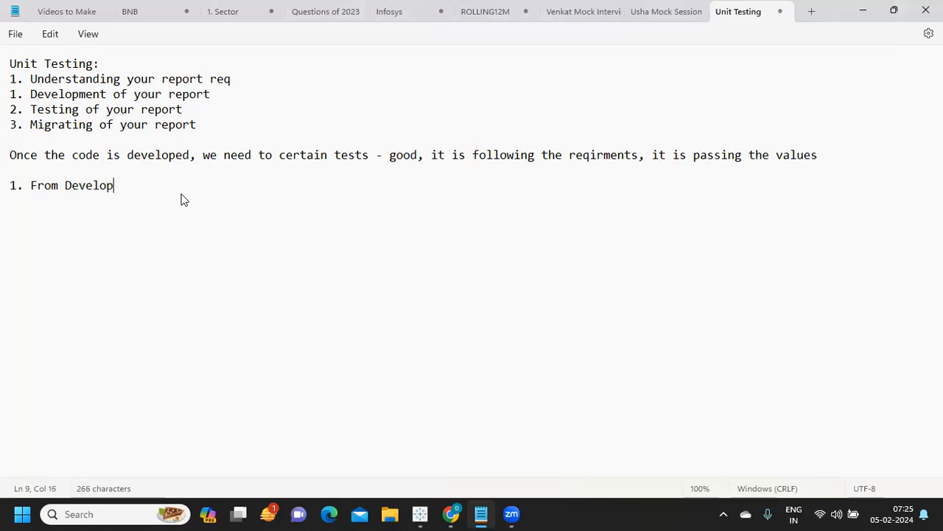
pyautogui.write('ers perspective. -> My ')
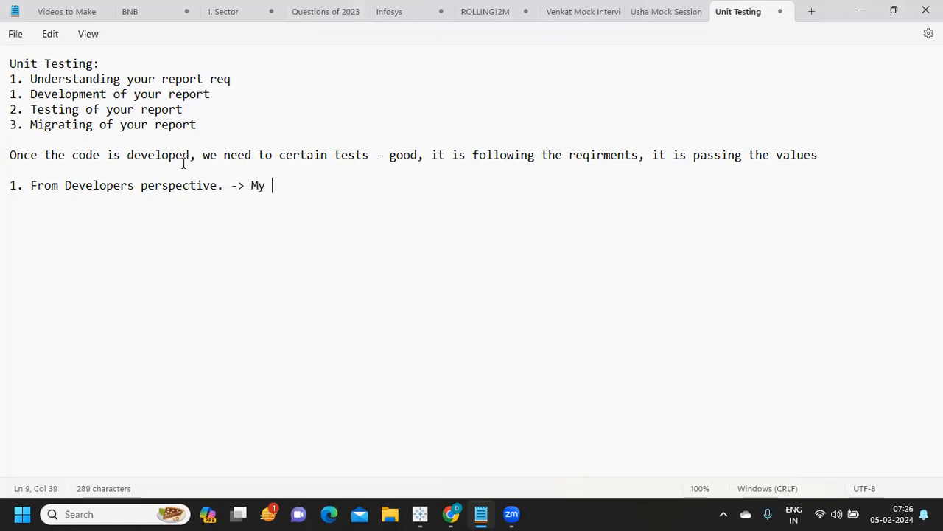
# Complete the developers perspective line with the words "own validation.".
pyautogui.write('validating')
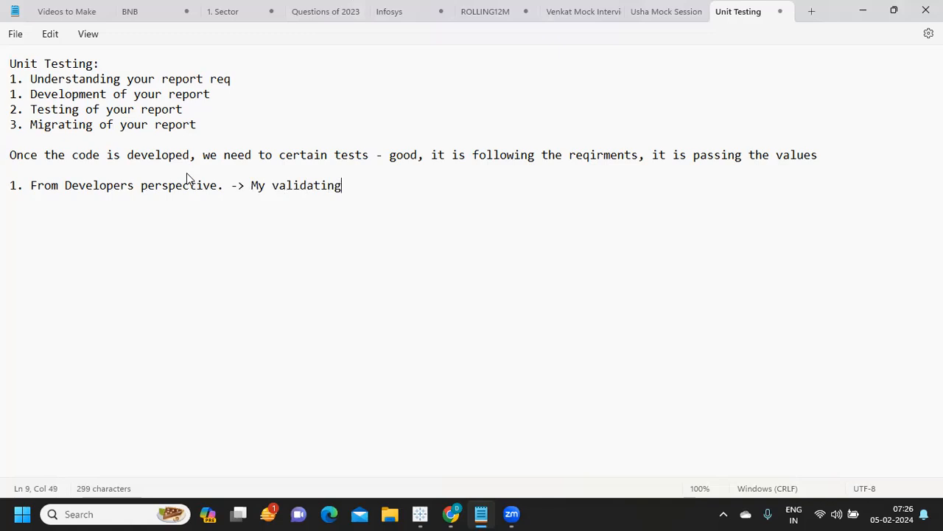
pyautogui.press('BackSpace')
pyautogui.press('BackSpace')
pyautogui.press('BackSpace')
pyautogui.press('BackSpace')
pyautogui.press('BackSpace')
pyautogui.press('BackSpace')
pyautogui.press('BackSpace')
pyautogui.press('BackSpace')
pyautogui.press('BackSpace')
pyautogui.press('BackSpace')
pyautogui.write('own validation.')
# Add the second list item "2. Testing team - > Their Validation." and leave blank lines after it.
pyautogui.press('Return')
pyautogui.write('2.')
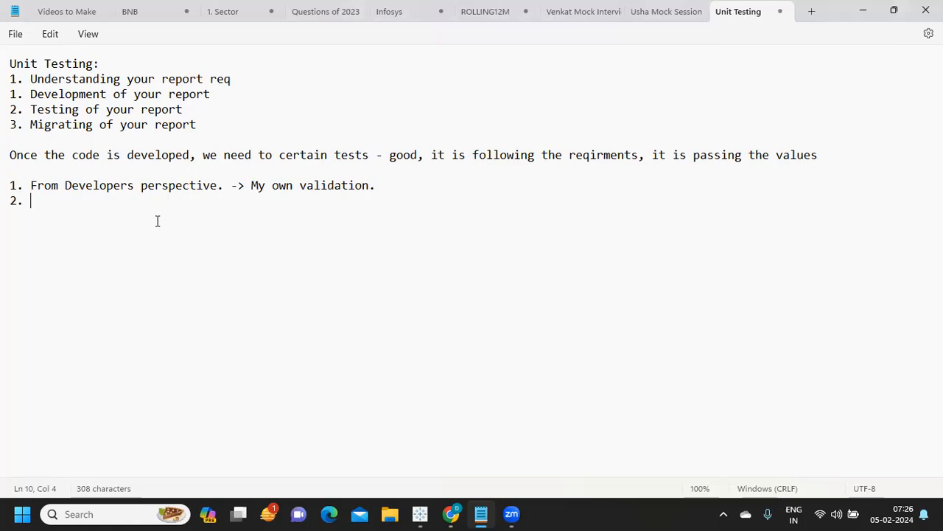
pyautogui.write('Testing')
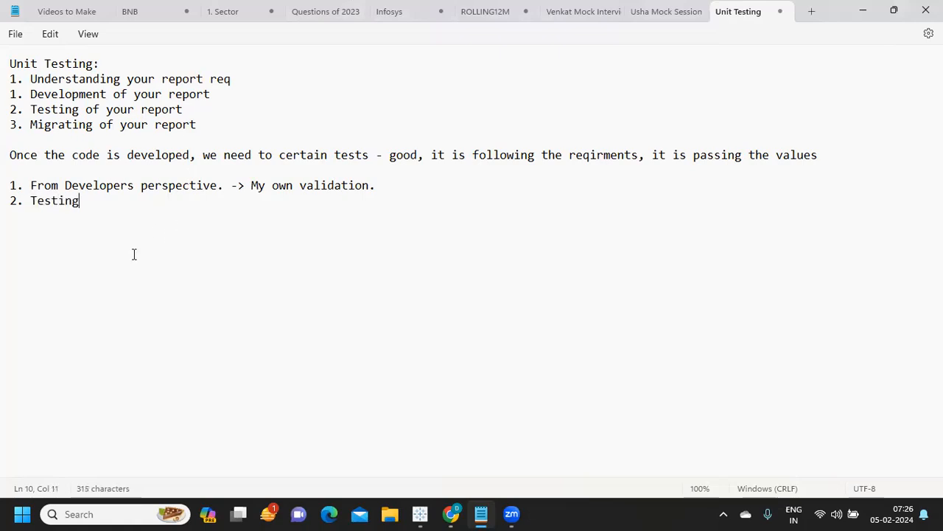
pyautogui.write(' team - < Te')
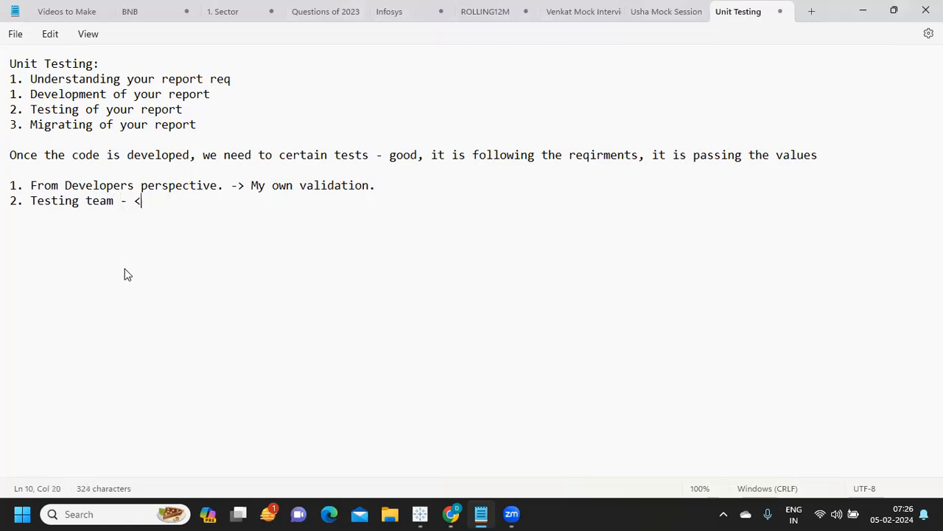
pyautogui.press('BackSpace')
pyautogui.press('BackSpace')
pyautogui.press('BackSpace')
pyautogui.write('> Test')
pyautogui.press('BackSpace')
pyautogui.press('BackSpace')
pyautogui.press('BackSpace')
pyautogui.press('BackSpace')
pyautogui.write('Teri')
pyautogui.press('BackSpace')
pyautogui.press('BackSpace')
pyautogui.press('BackSpace')
pyautogui.write('heir Validation.')
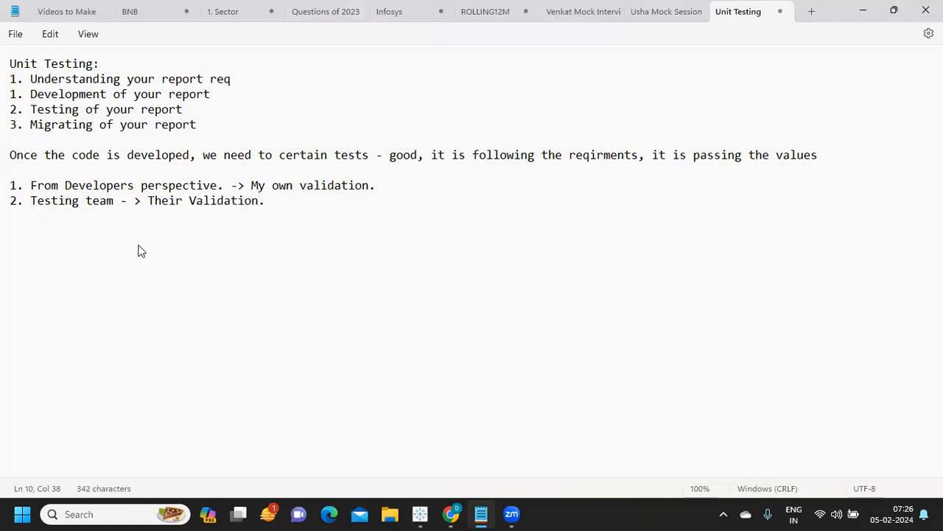
pyautogui.press('Return')
pyautogui.press('Return')
pyautogui.moveTo(16, 63); pyautogui.dragTo(23, 79)
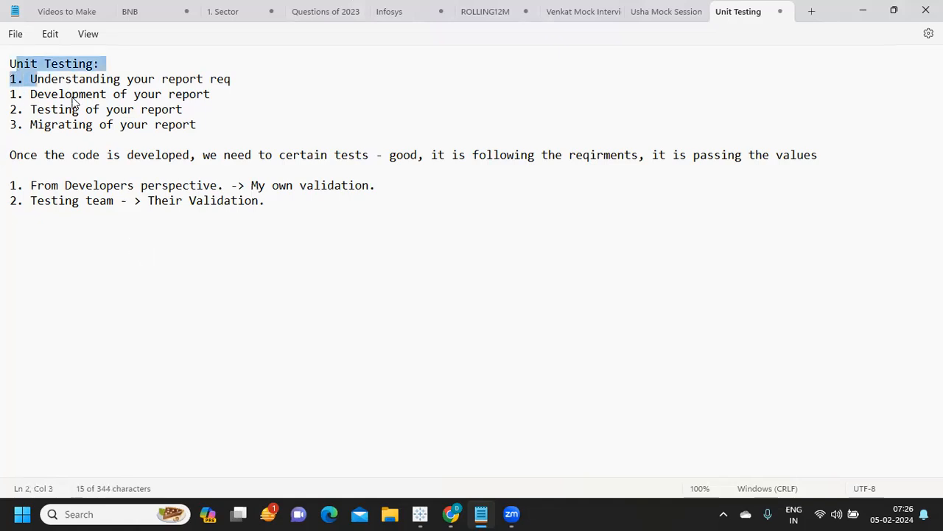
pyautogui.moveTo(74, 102); pyautogui.dragTo(165, 135)
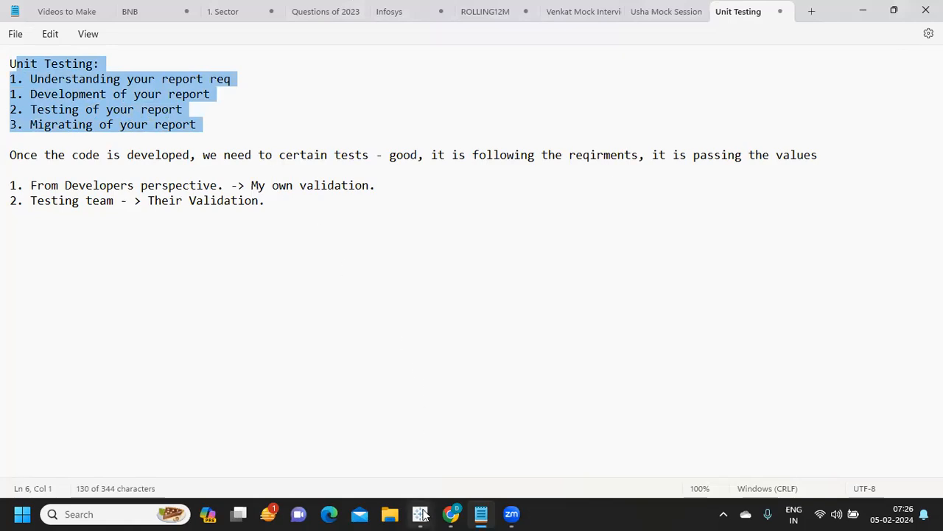
# Switch to Tableau and view the full Sales Dashboard-2023 with the Dashboard side pane collapsed.
pyautogui.moveTo(420, 514)
pyautogui.click(349, 452)
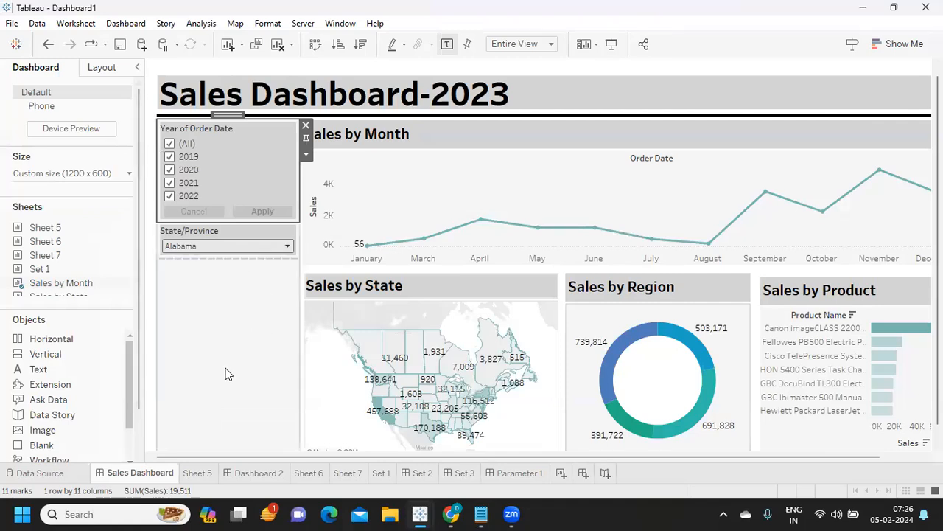
pyautogui.click(640, 96)
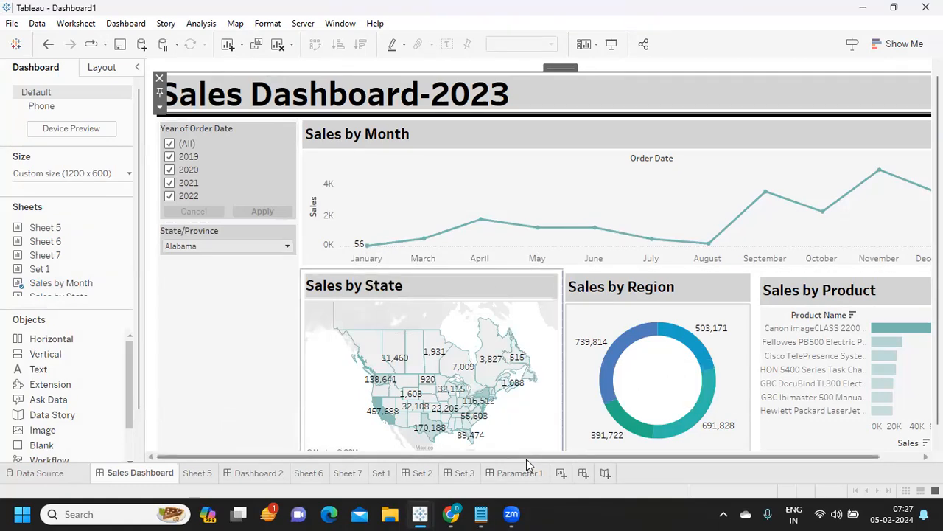
pyautogui.moveTo(552, 457); pyautogui.dragTo(583, 460)
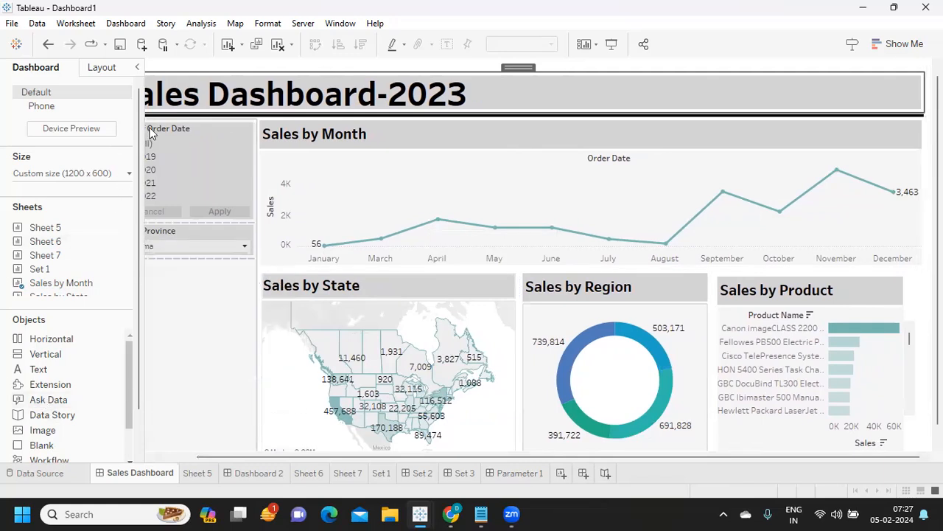
pyautogui.click(136, 69)
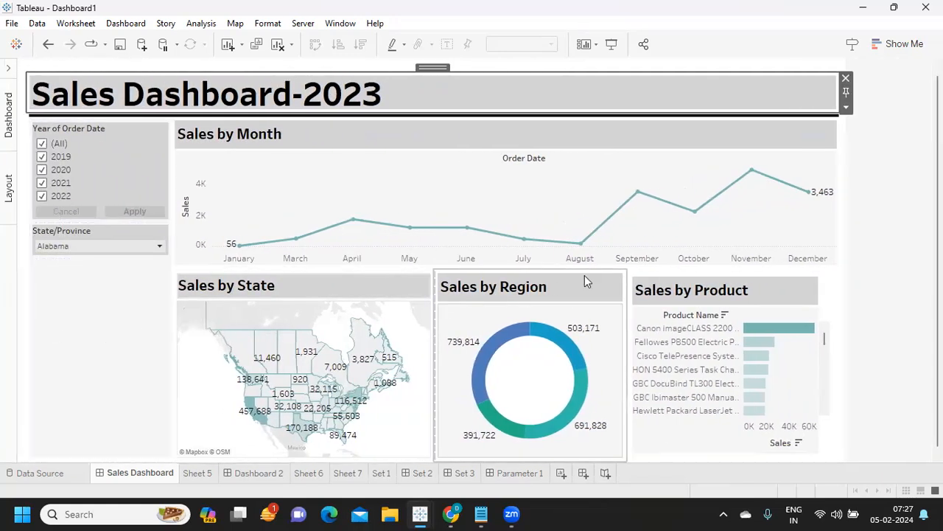
pyautogui.click(890, 244)
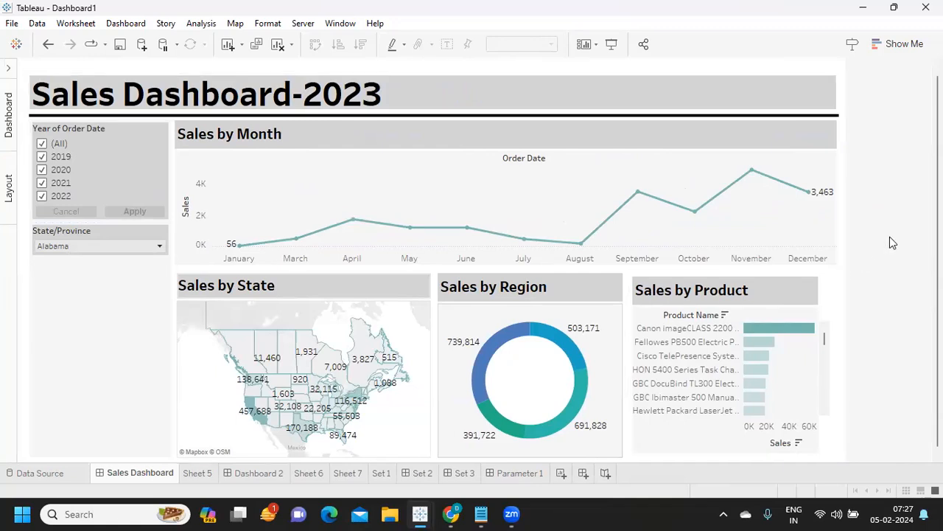
# Return to the Unit Testing note in Notepad and add the item "1. Title:" after a blank line below the testing team item.
pyautogui.moveTo(481, 514)
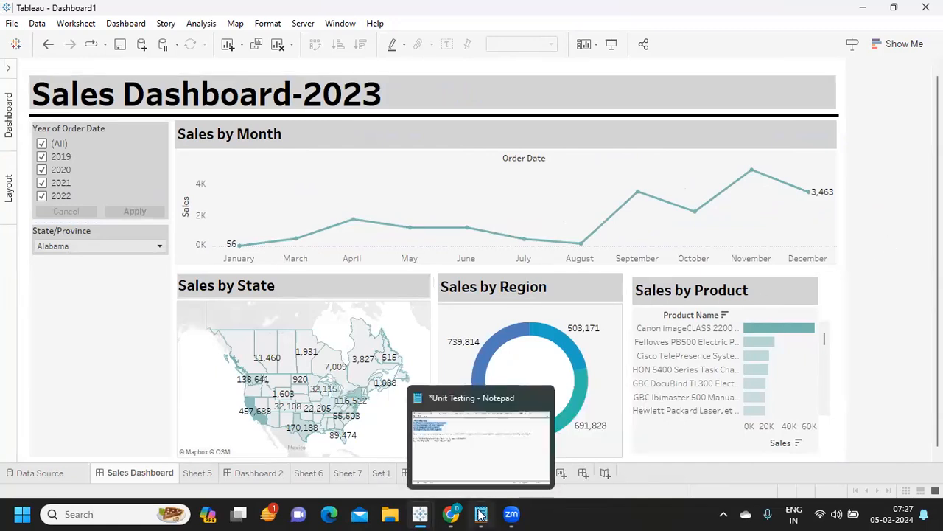
pyautogui.click(478, 459)
pyautogui.click(354, 204)
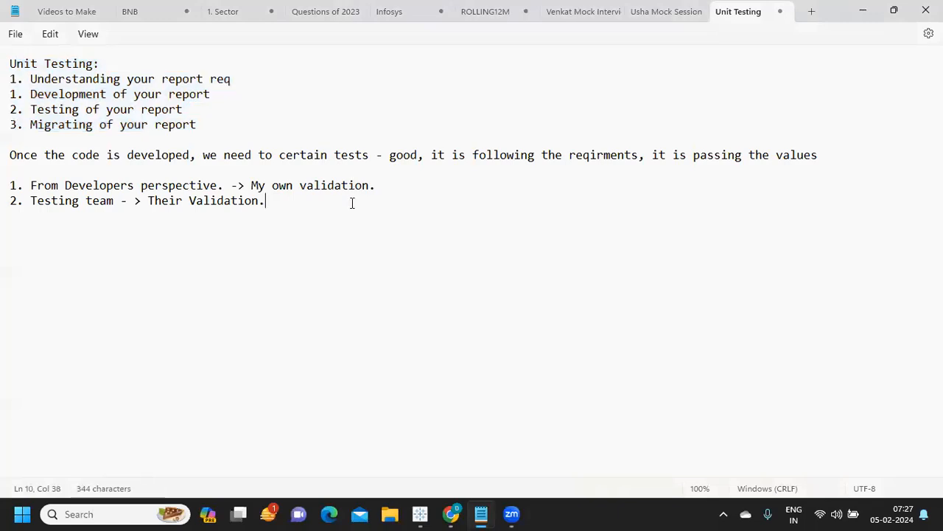
pyautogui.press('Return')
pyautogui.press('Return')
pyautogui.write('1. Title:')
pyautogui.press('Return')
# Below the Title item, write "-> What is the Title are their any typos or incorrect title Names".
pyautogui.write('-> W')
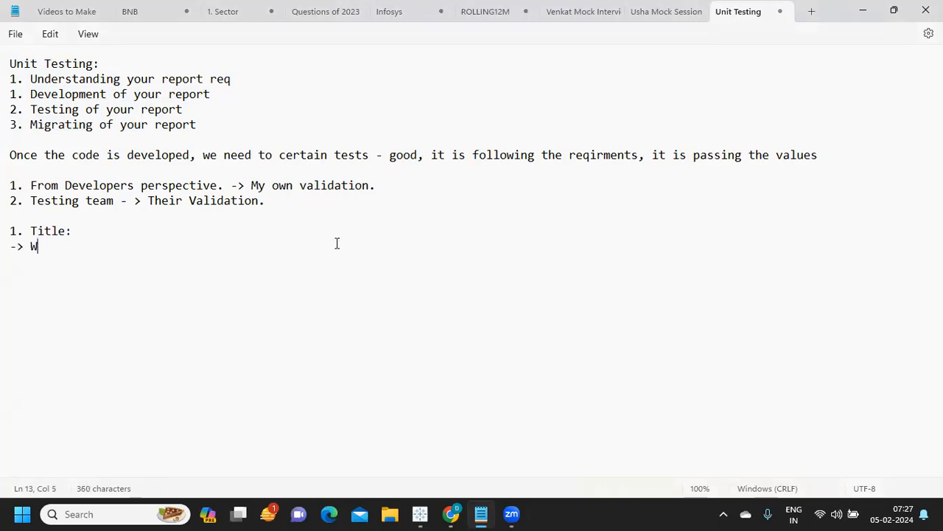
pyautogui.write('hat is the Title ')
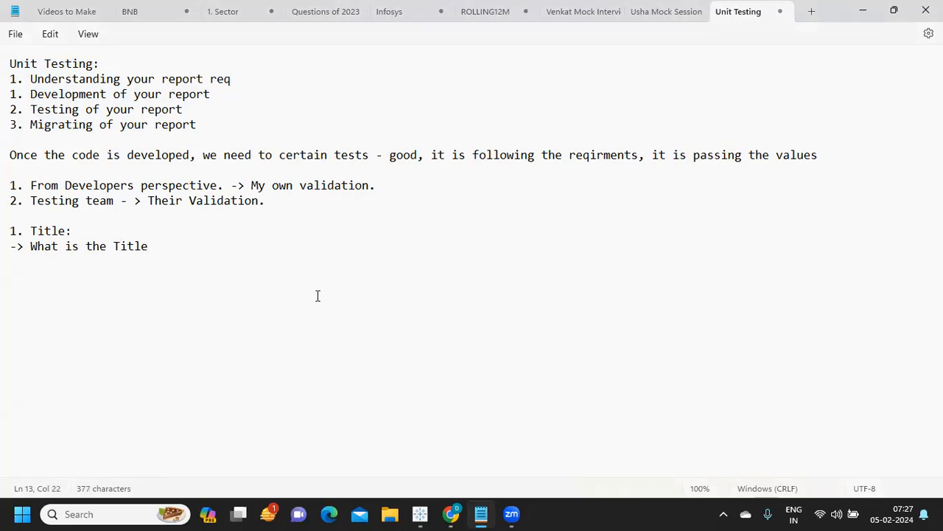
pyautogui.write('are their any typos or')
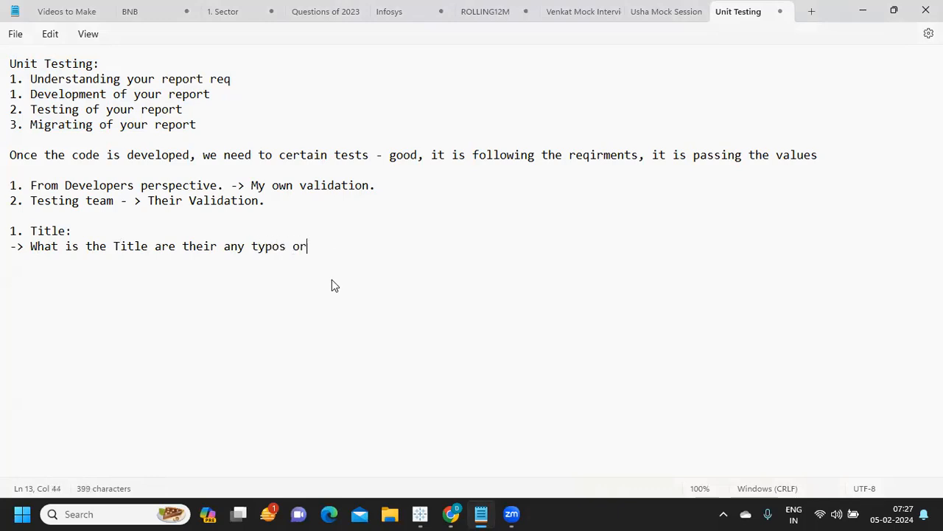
pyautogui.write(' incorrect ')
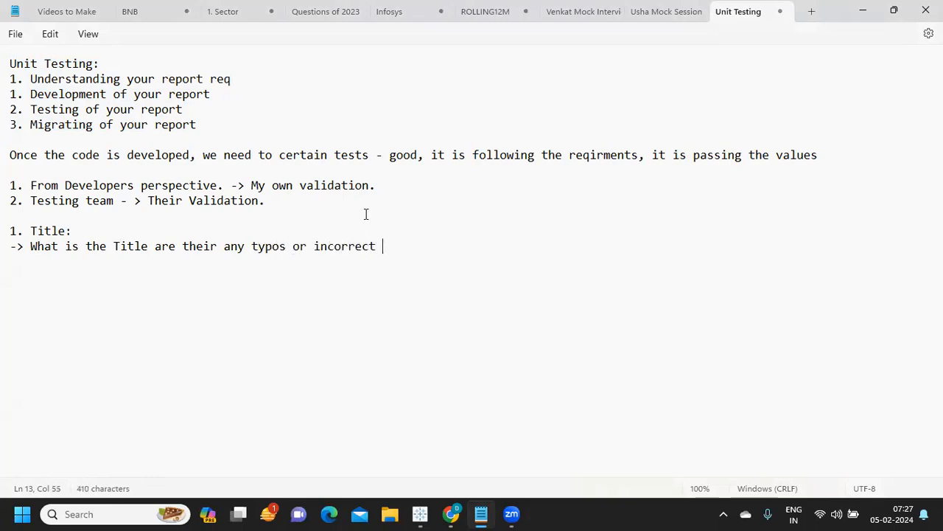
pyautogui.write('title Naes')
pyautogui.press('BackSpace')
pyautogui.press('BackSpace')
pyautogui.write('mes')
pyautogui.press('Return')
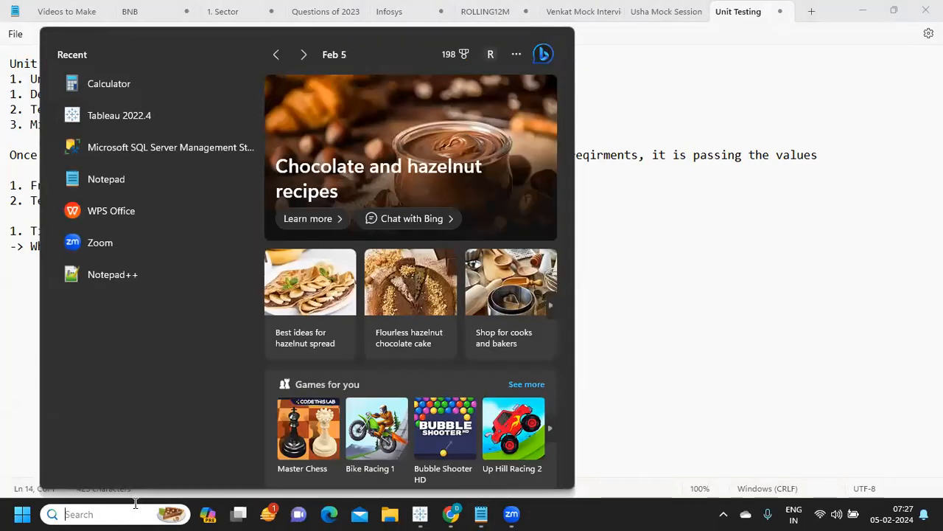
# Open WPS Office from the recent apps and dismiss its startup popup.
pyautogui.click(99, 211)
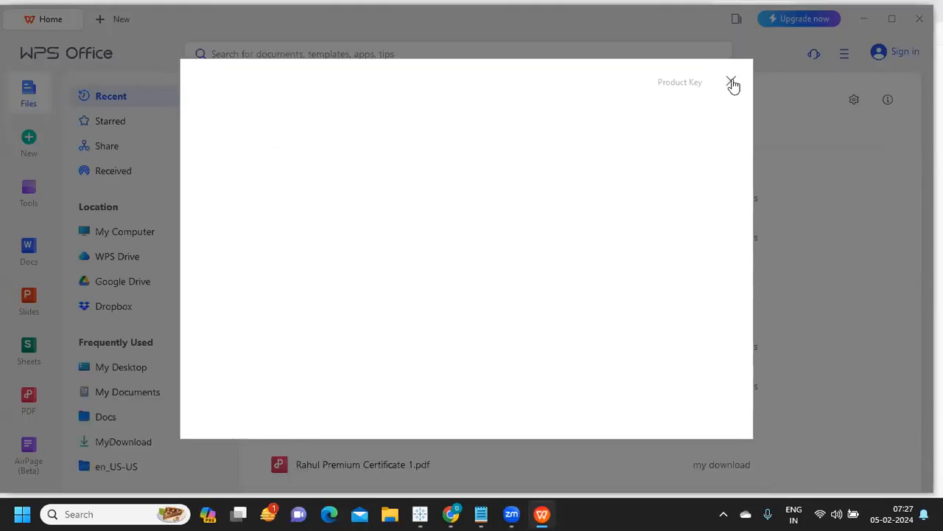
pyautogui.click(732, 81)
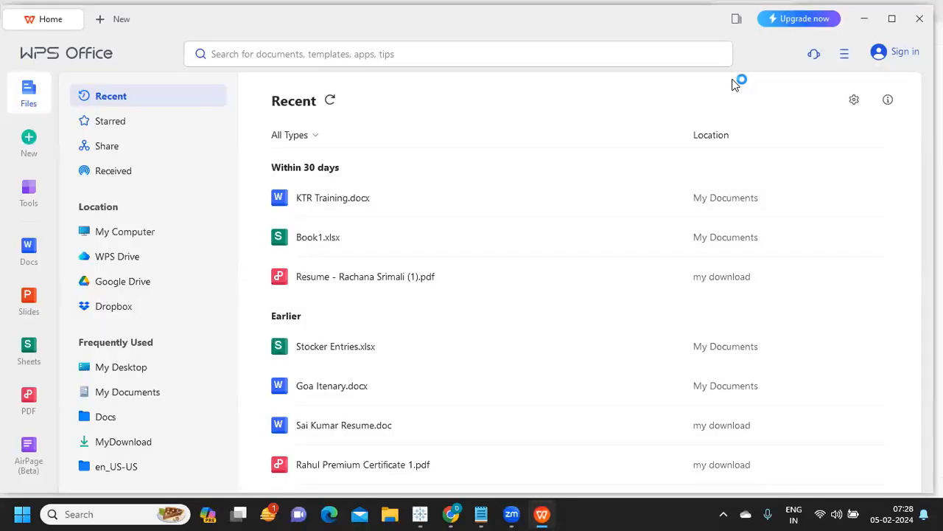
# Create a new blank spreadsheet in WPS Office.
pyautogui.click(28, 145)
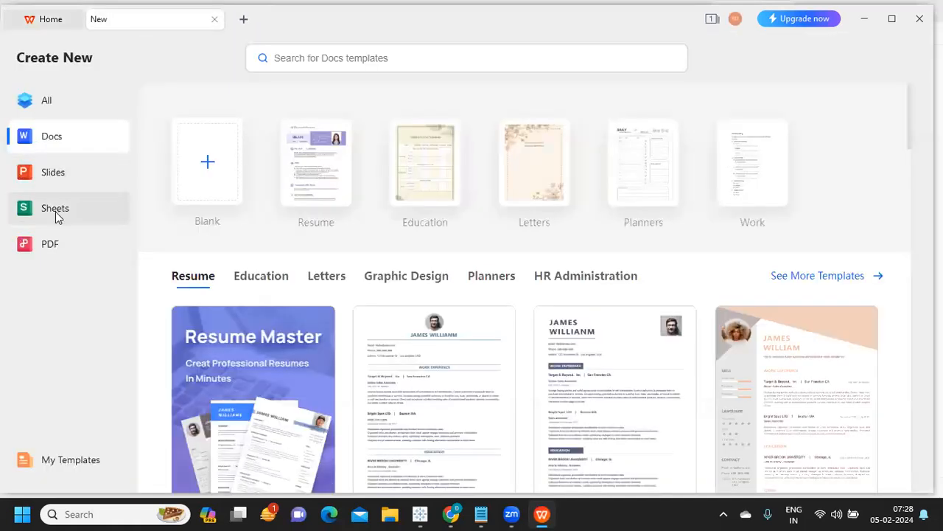
pyautogui.click(56, 213)
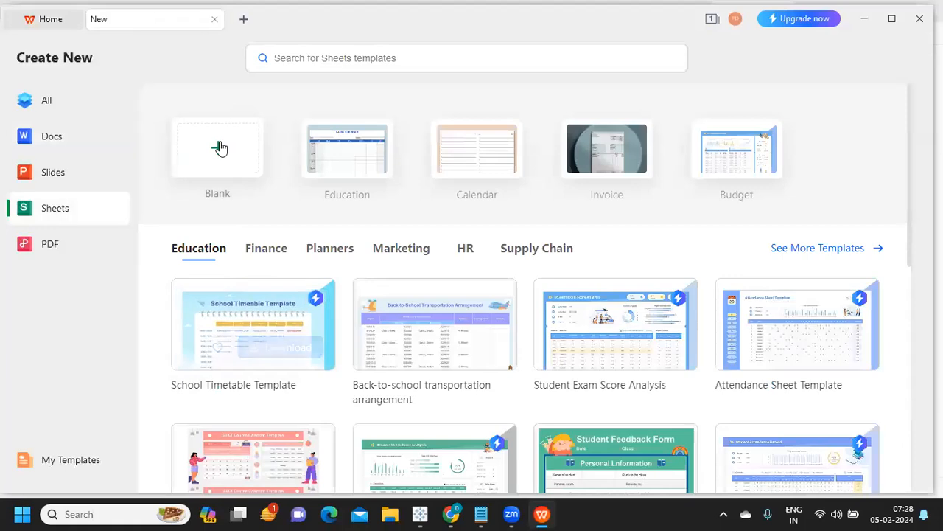
pyautogui.click(220, 148)
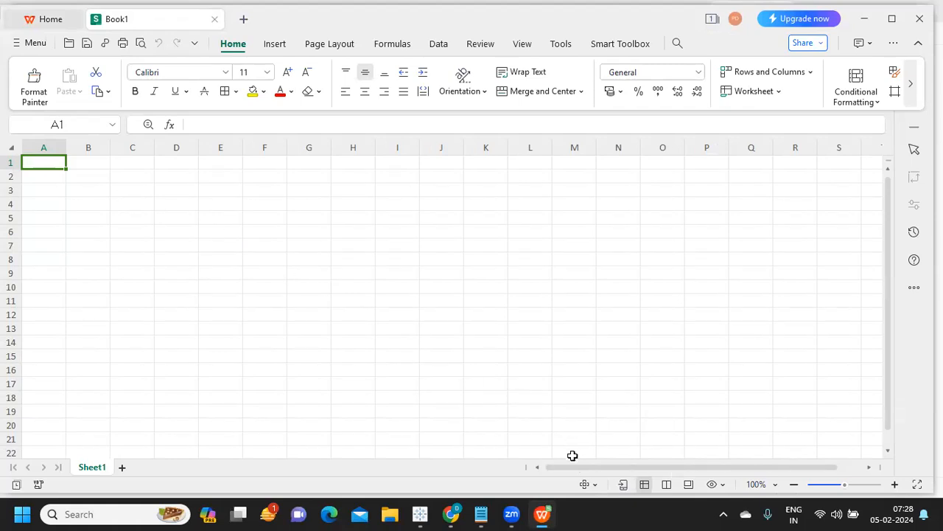
pyautogui.moveTo(579, 466); pyautogui.dragTo(713, 481)
pyautogui.moveTo(602, 477); pyautogui.dragTo(557, 484)
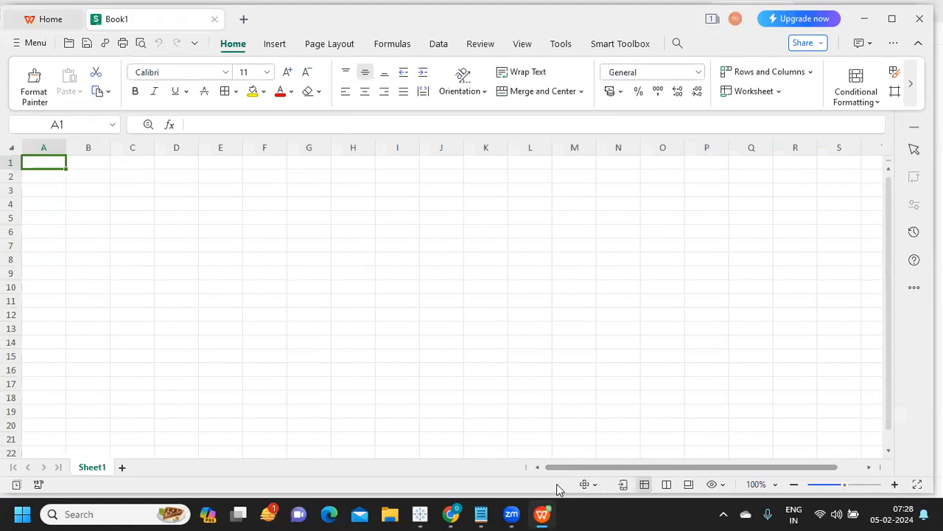
# Switch to Tableau and capture a screen snip of the "Sales Dashboard-2023" title banner.
pyautogui.hotkey('alt', 'Tab')
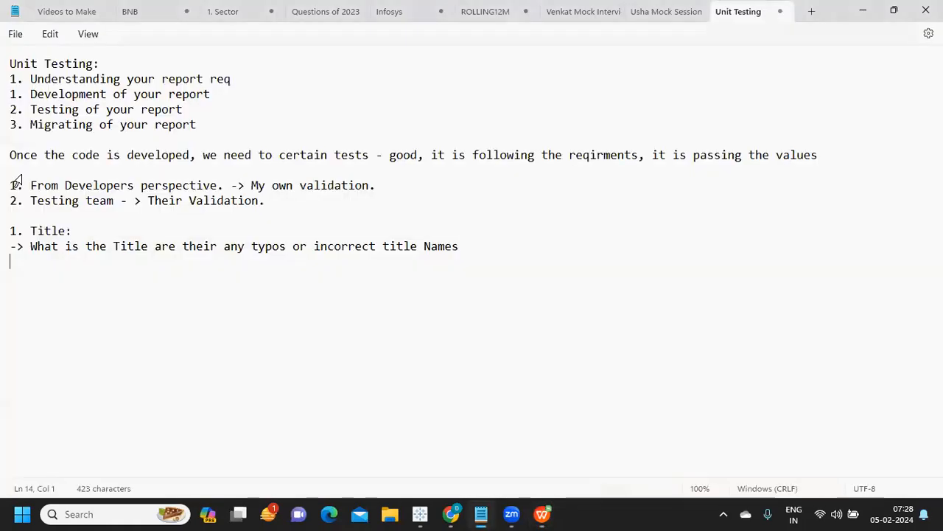
pyautogui.hotkey('alt', 'Tab')
pyautogui.press('Tab')
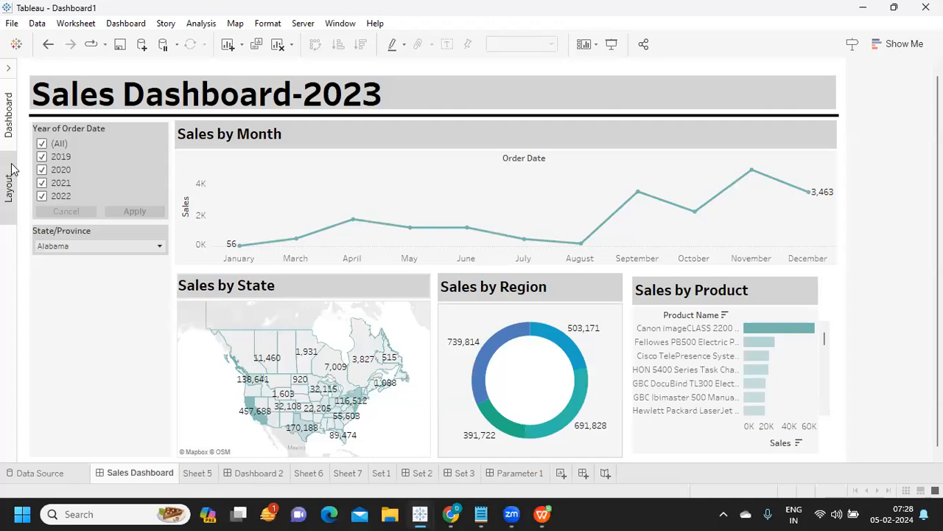
pyautogui.press('super+shift+s')
pyautogui.moveTo(25, 63); pyautogui.dragTo(846, 121)
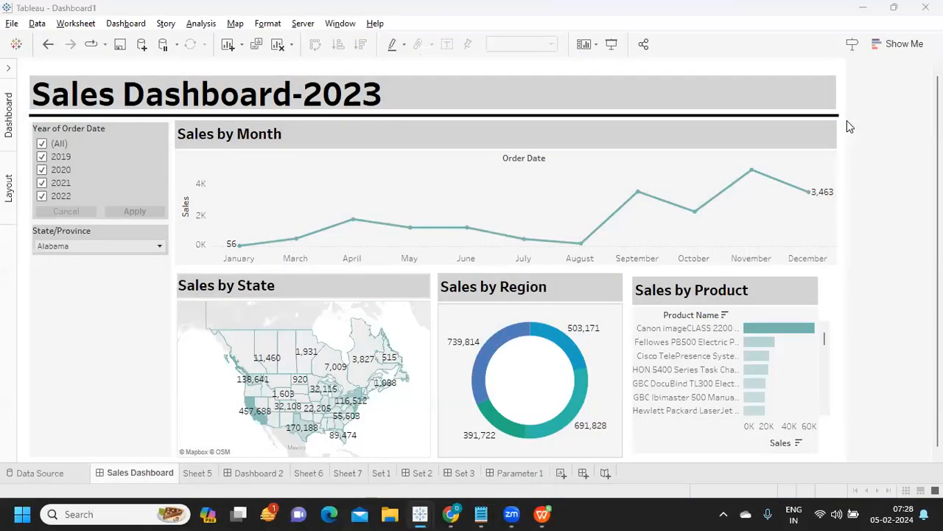
# Return to the blank WPS workbook, enter "Test Case 1:" in A1, and widen column A to fit the text.
pyautogui.hotkey('alt', 'Tab')
pyautogui.hotkey('alt', 'Tab')
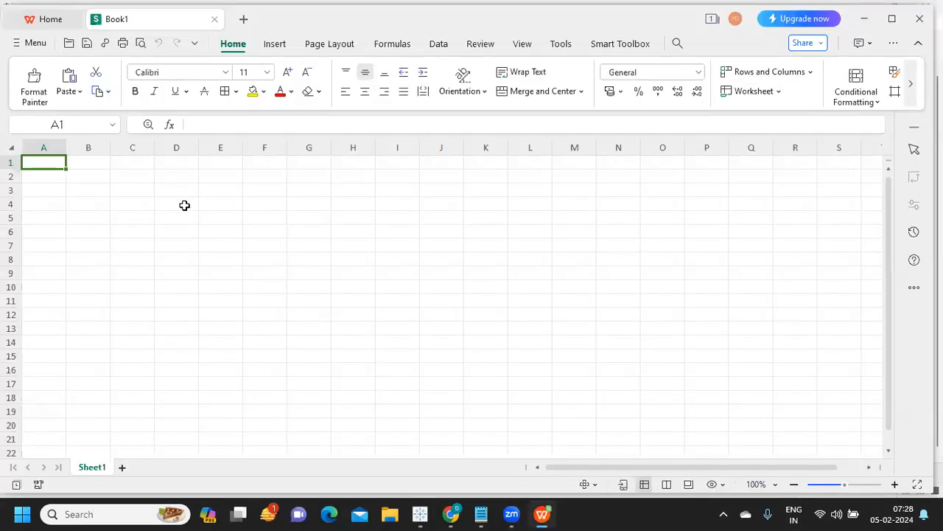
pyautogui.write('Test Case 1:')
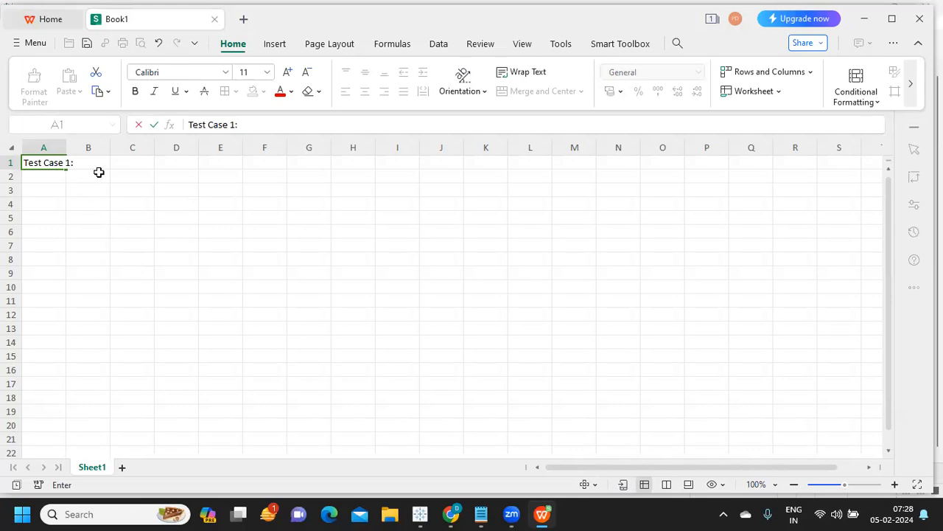
pyautogui.click(47, 175)
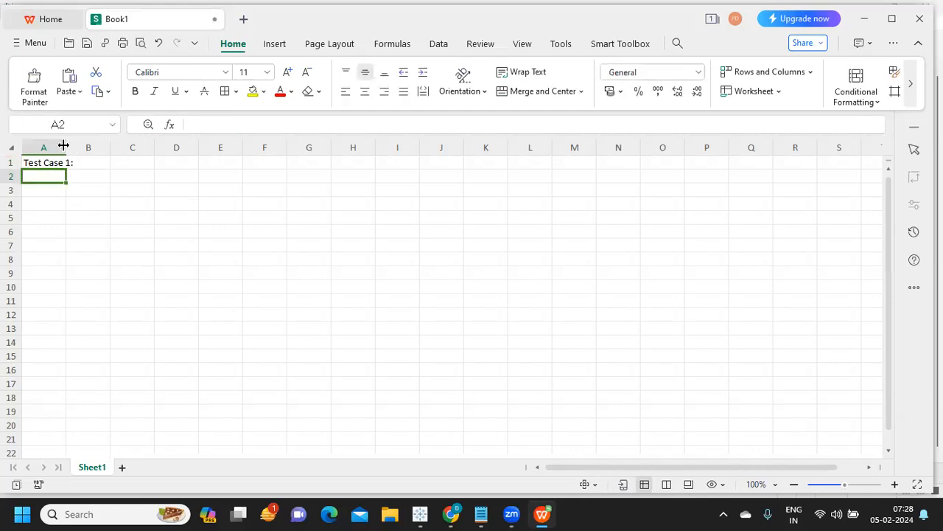
pyautogui.moveTo(65, 147); pyautogui.dragTo(81, 147)
# Enter "Validating Name of The Dashboard" in cell B1 as the description of the test case.
pyautogui.click(102, 162)
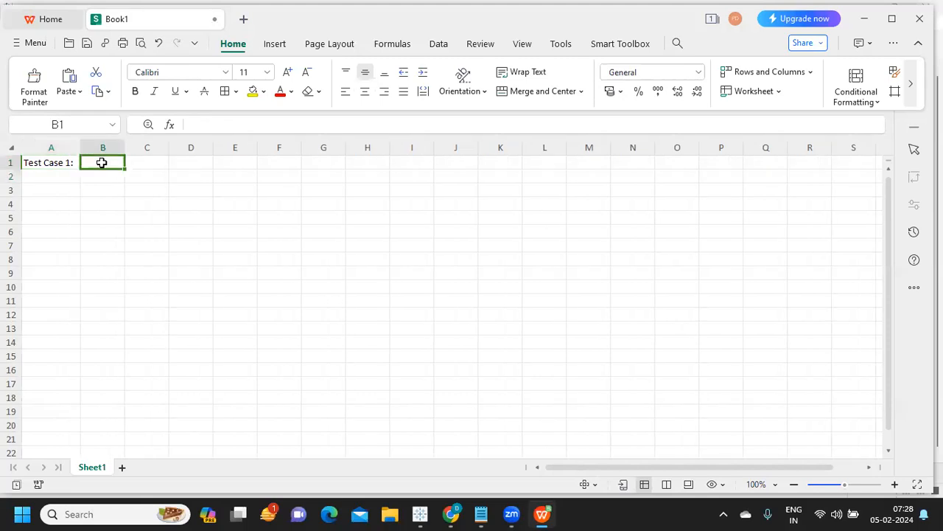
pyautogui.write('Ve')
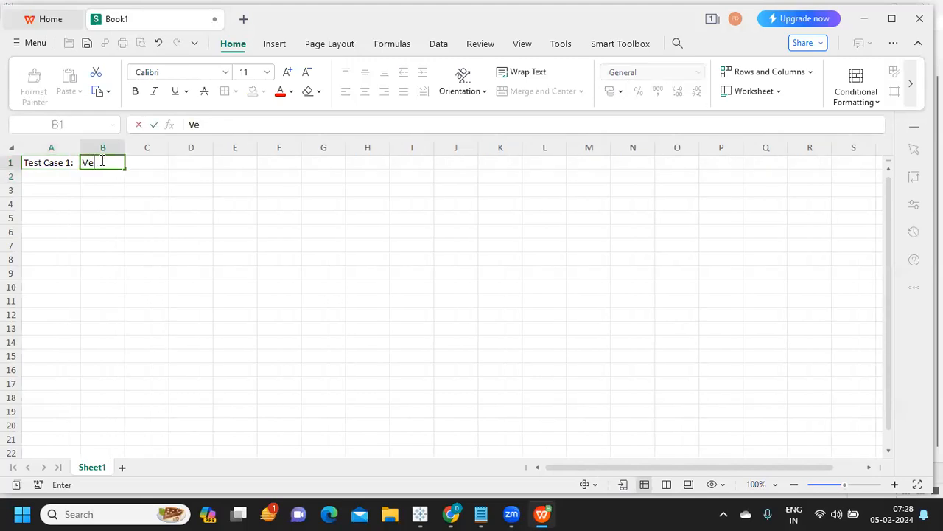
pyautogui.write('ridating Test Case')
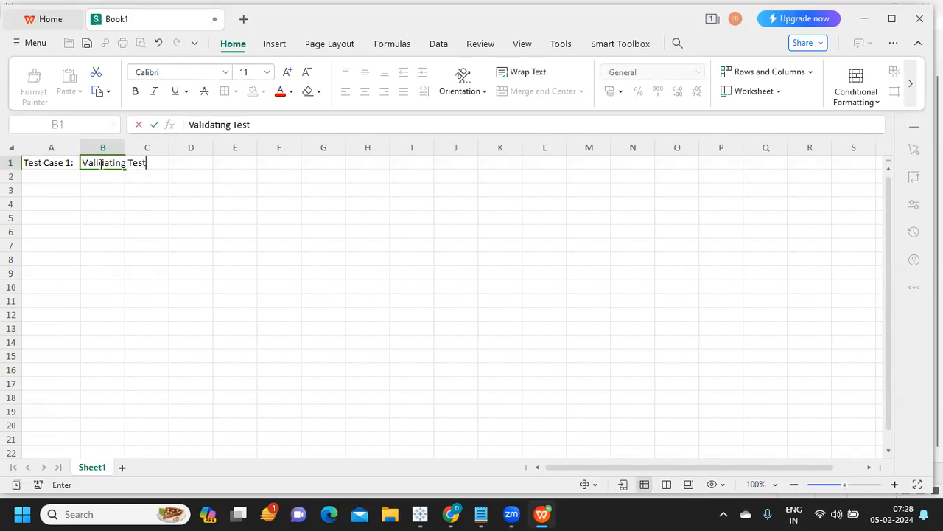
pyautogui.press('BackSpace')
pyautogui.press('BackSpace')
pyautogui.press('BackSpace')
pyautogui.press('BackSpace')
pyautogui.press('BackSpace')
pyautogui.press('BackSpace')
pyautogui.write('Name of The Title of')
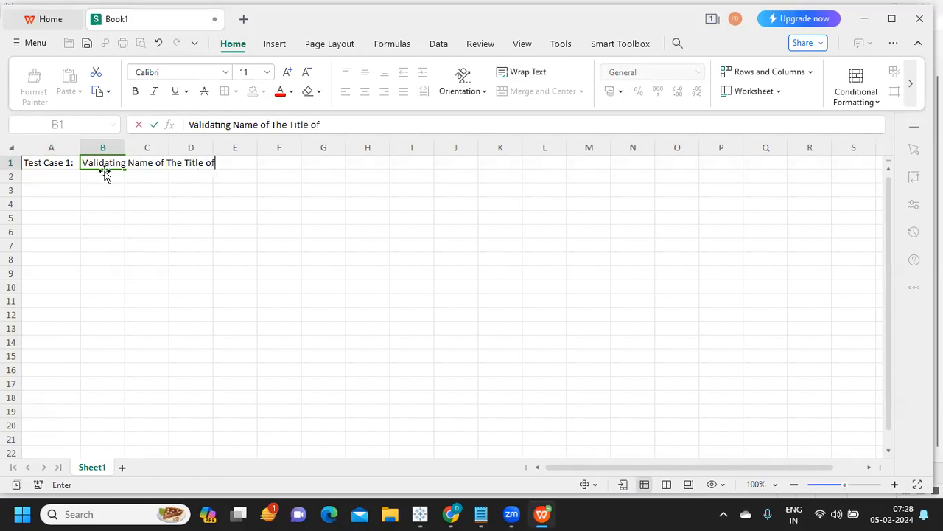
pyautogui.press('BackSpace')
pyautogui.press('BackSpace')
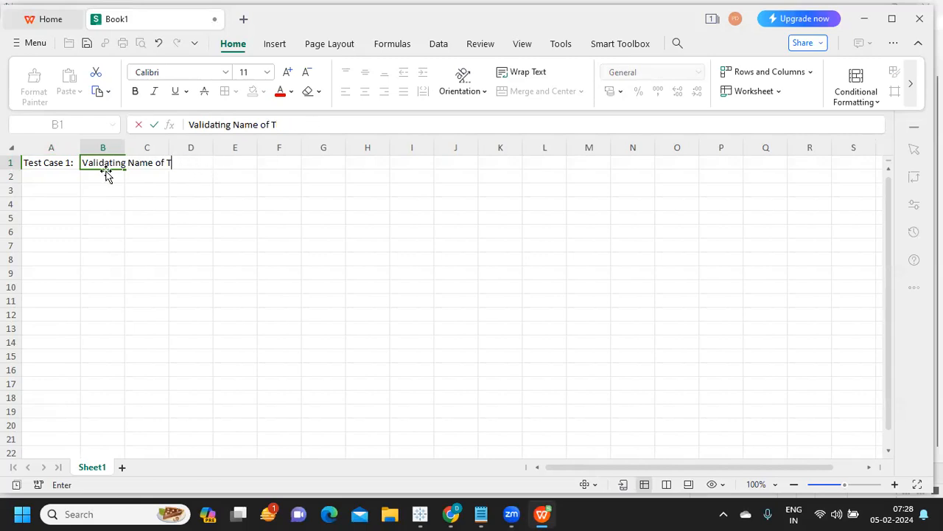
pyautogui.write('he Dashboard')
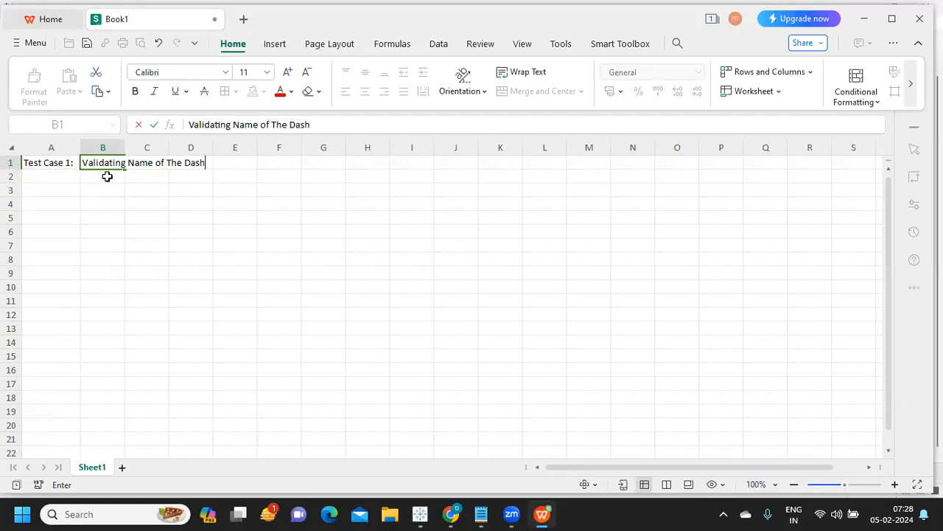
# Paste the title banner snip at A2 and shrink the picture to span about columns A to J.
pyautogui.click(40, 178)
pyautogui.hotkey('ctrl', 'v')
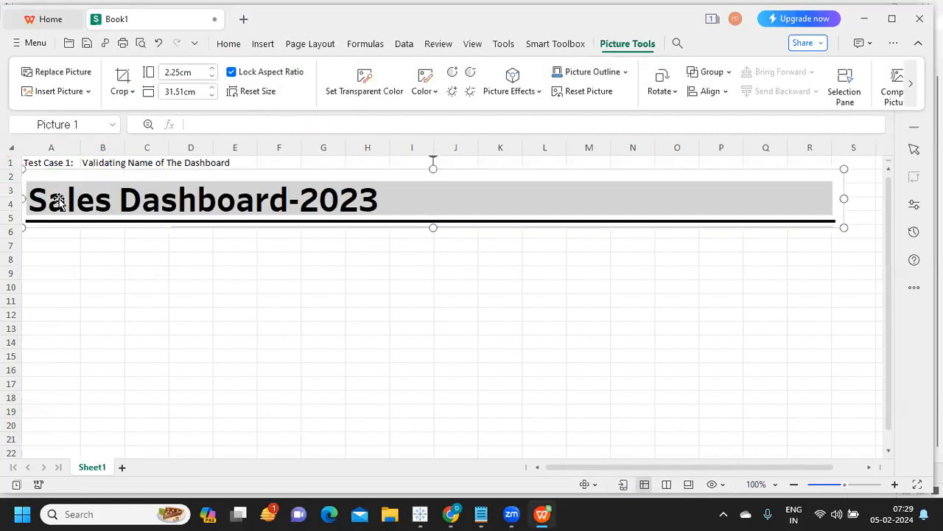
pyautogui.moveTo(843, 225); pyautogui.dragTo(254, 224)
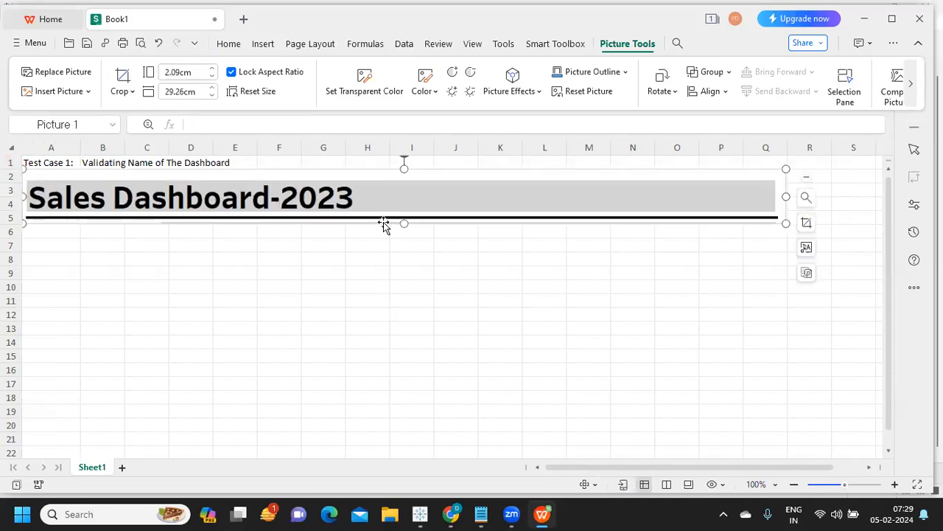
pyautogui.moveTo(786, 196); pyautogui.dragTo(489, 221)
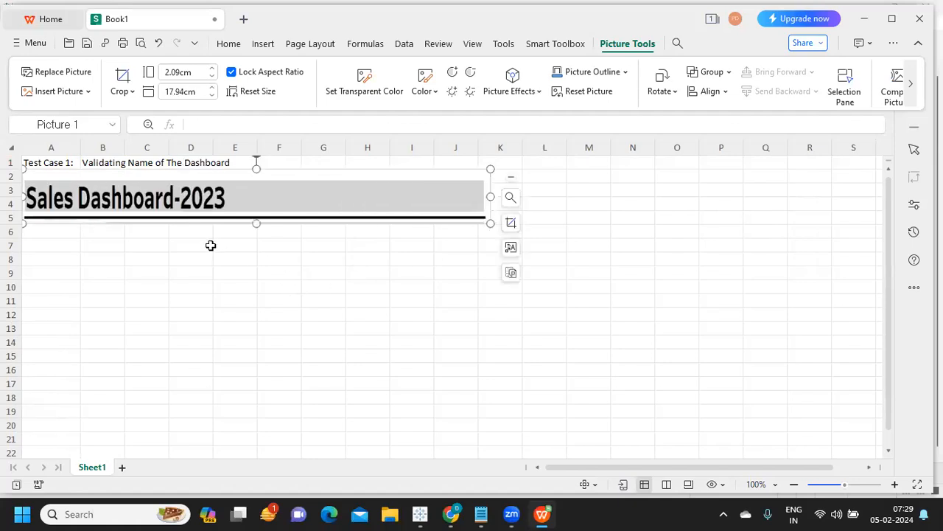
pyautogui.moveTo(489, 223); pyautogui.dragTo(447, 226)
pyautogui.click(282, 261)
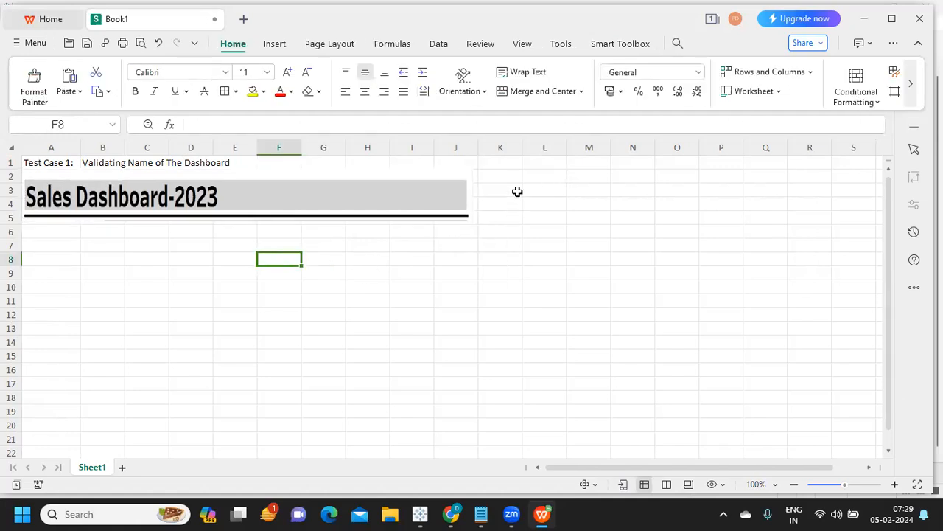
pyautogui.click(550, 178)
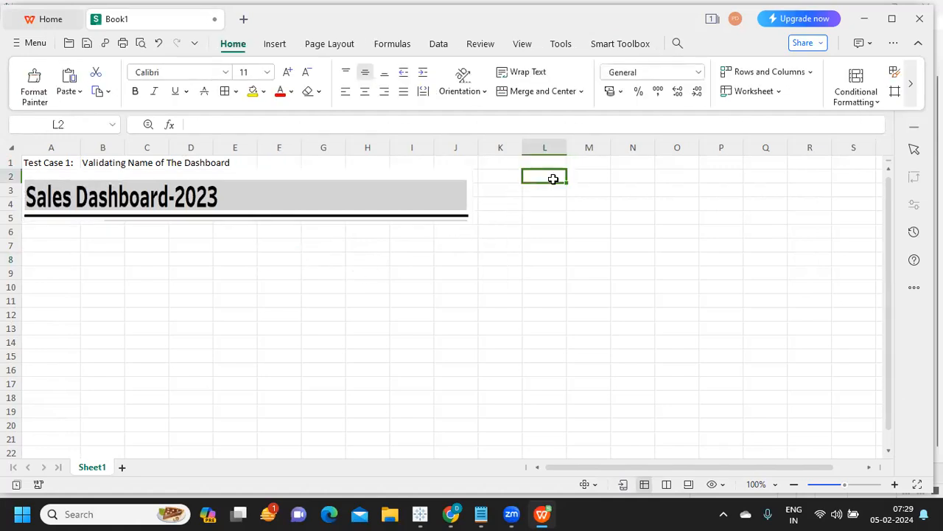
pyautogui.write('R')
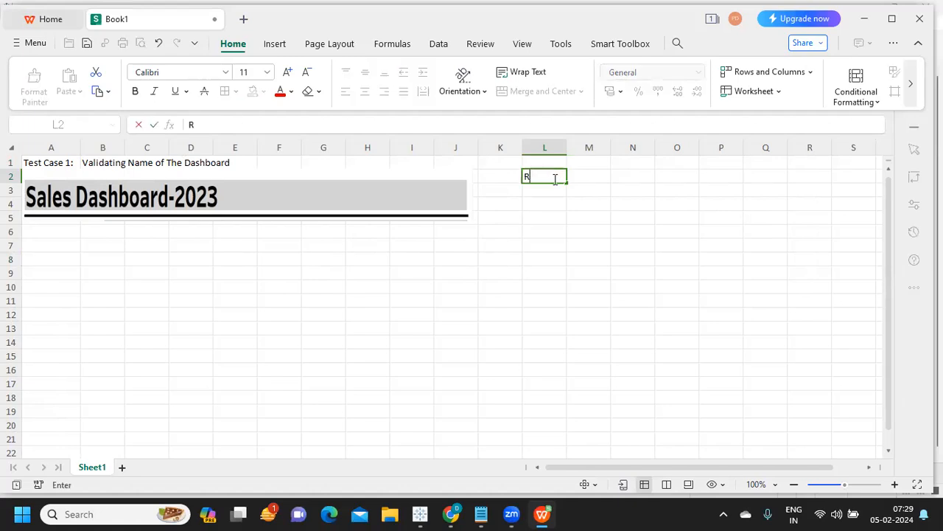
pyautogui.write('equrimen')
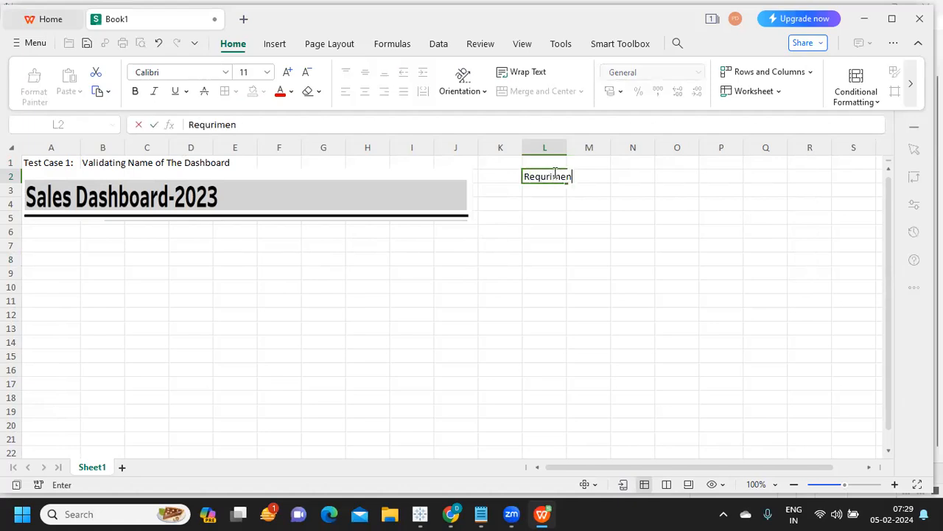
pyautogui.press('BackSpace')
pyautogui.press('BackSpace')
pyautogui.press('BackSpace')
pyautogui.press('BackSpace')
pyautogui.press('BackSpace')
pyautogui.press('BackSpace')
pyautogui.press('BackSpace')
pyautogui.press('BackSpace')
pyautogui.press('BackSpace')
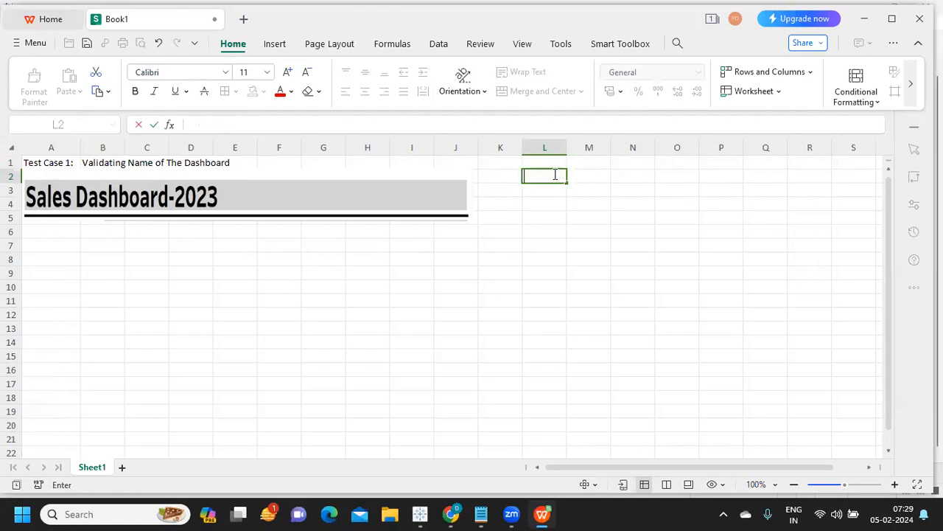
# Label the title picture "From Dashboard" in A3 and move the picture down to about rows 5 to 8.
pyautogui.click(79, 258)
pyautogui.moveTo(121, 205); pyautogui.dragTo(121, 224)
pyautogui.click(43, 182)
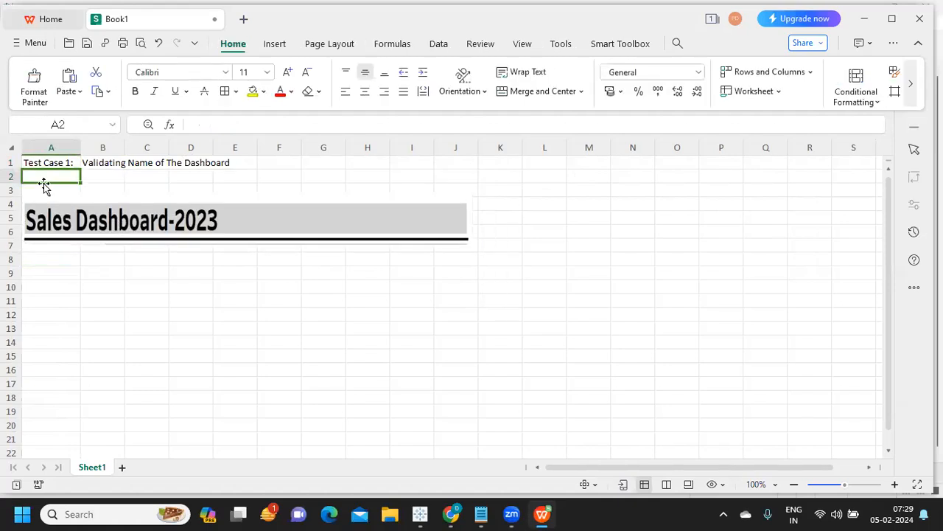
pyautogui.click(42, 190)
pyautogui.write('F')
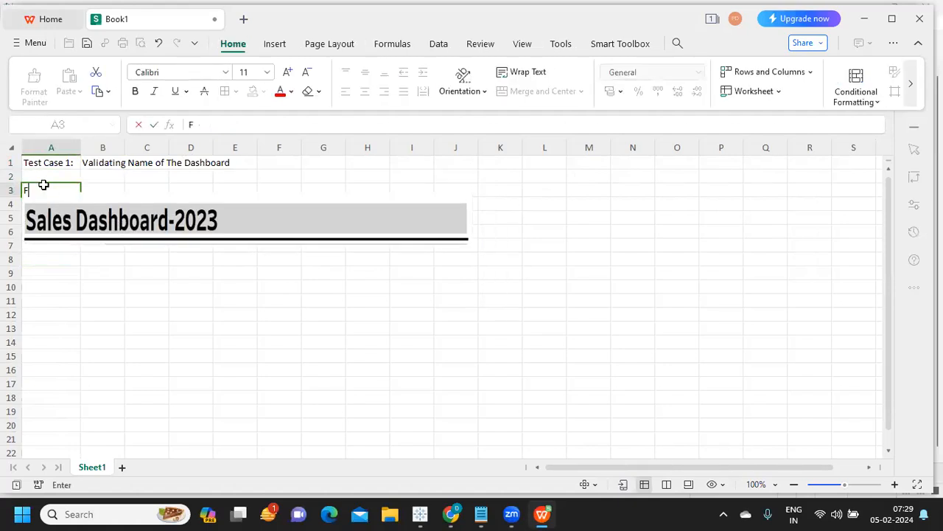
pyautogui.write('rom Dashboard')
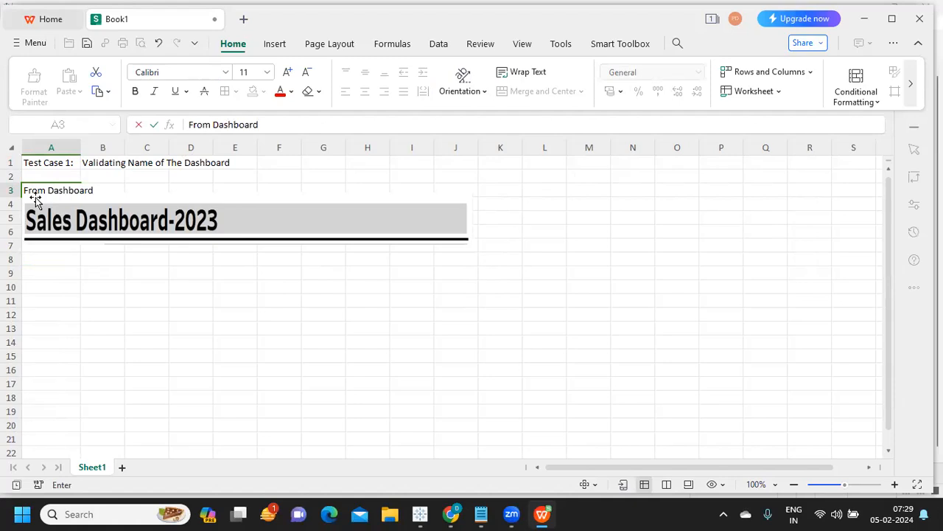
pyautogui.click(47, 283)
pyautogui.moveTo(90, 217); pyautogui.dragTo(91, 234)
# Enter the label "From Requirment doc." in cell A10 below the title picture.
pyautogui.click(42, 284)
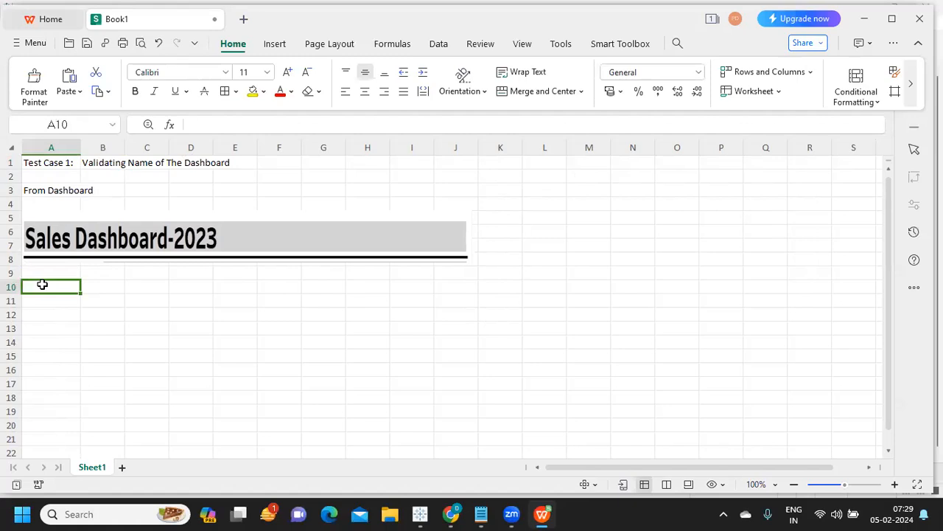
pyautogui.write('From REqur')
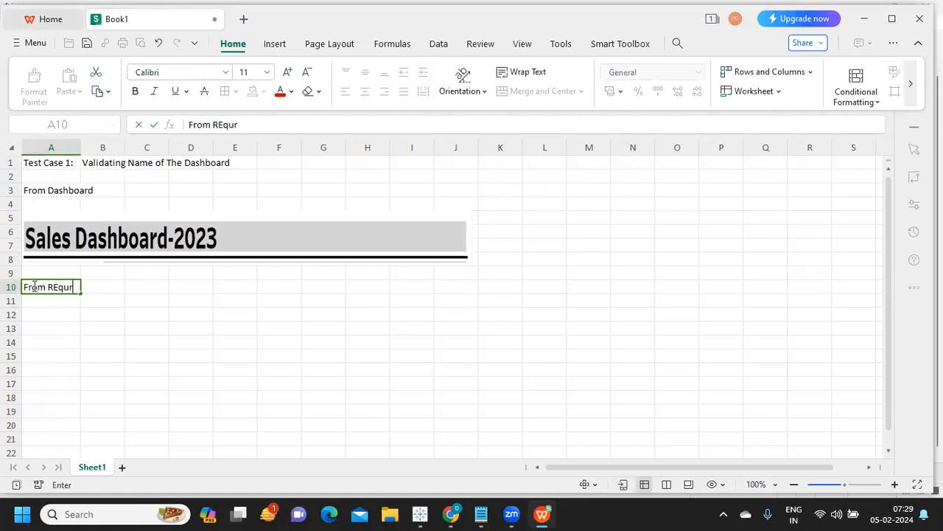
pyautogui.press('BackSpace')
pyautogui.press('BackSpace')
pyautogui.write('equirment')
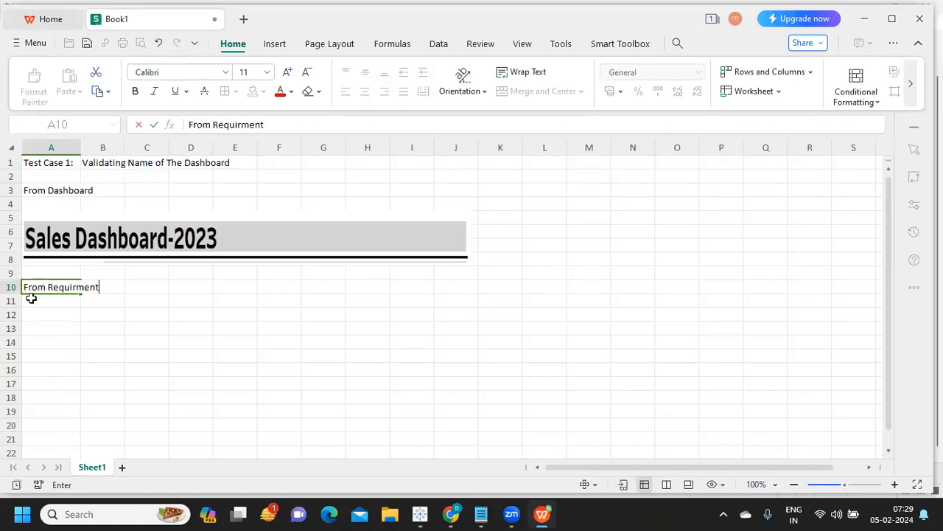
pyautogui.write(' doc.')
# Enter "Sales Dashboard -2023" in A12 under the requirement label and make the cell bold.
pyautogui.click(37, 313)
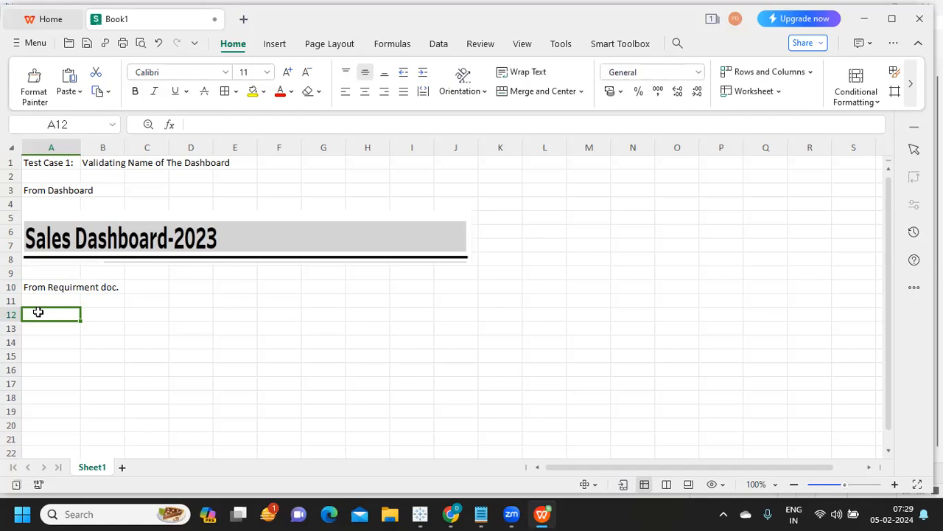
pyautogui.hotkey('alt', 'Down')
pyautogui.write('Sales')
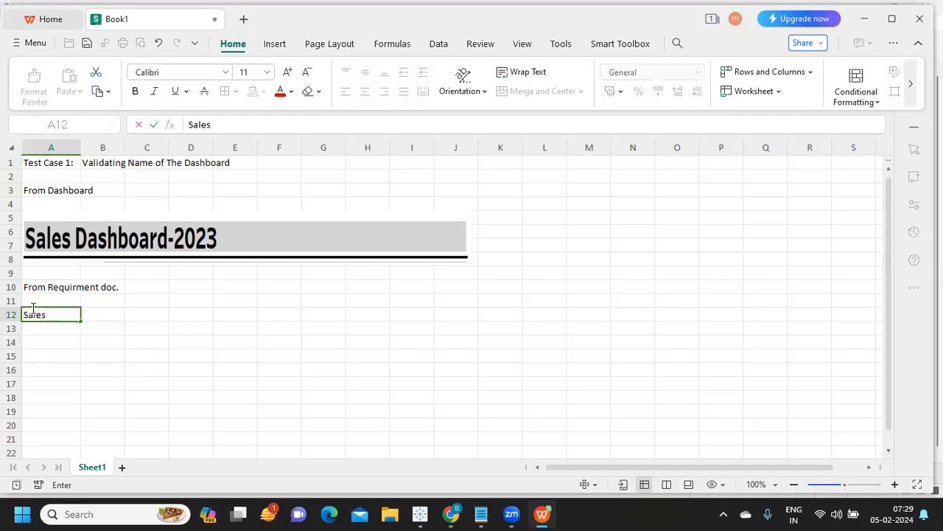
pyautogui.write(' Dashboard -2023')
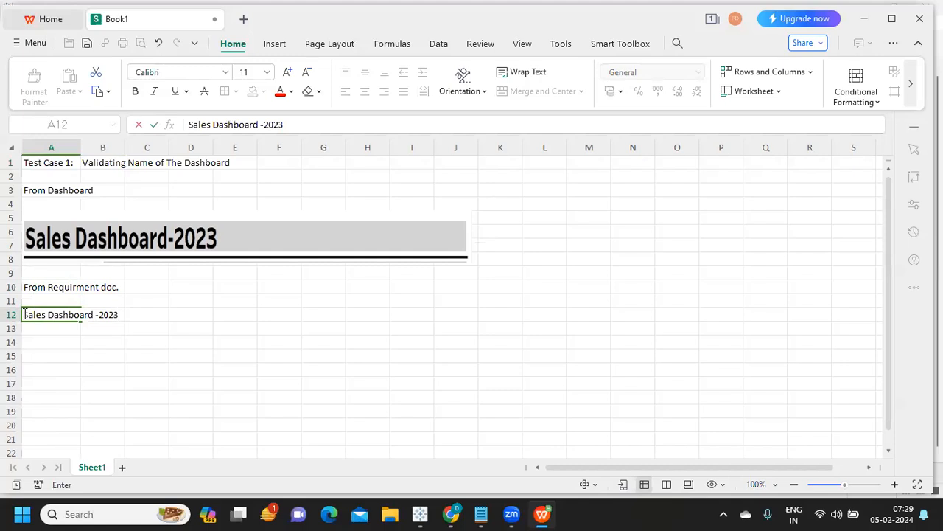
pyautogui.click(25, 354)
pyautogui.click(91, 315)
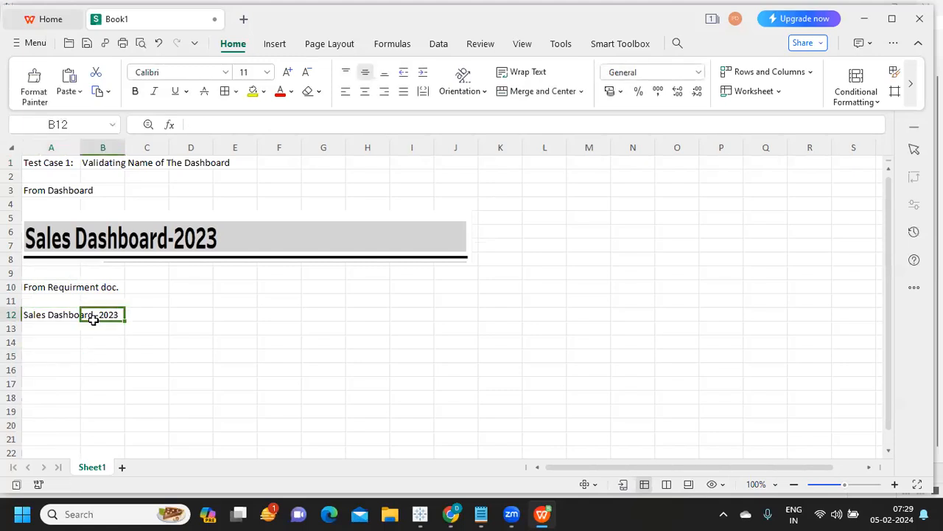
pyautogui.click(48, 315)
pyautogui.click(135, 90)
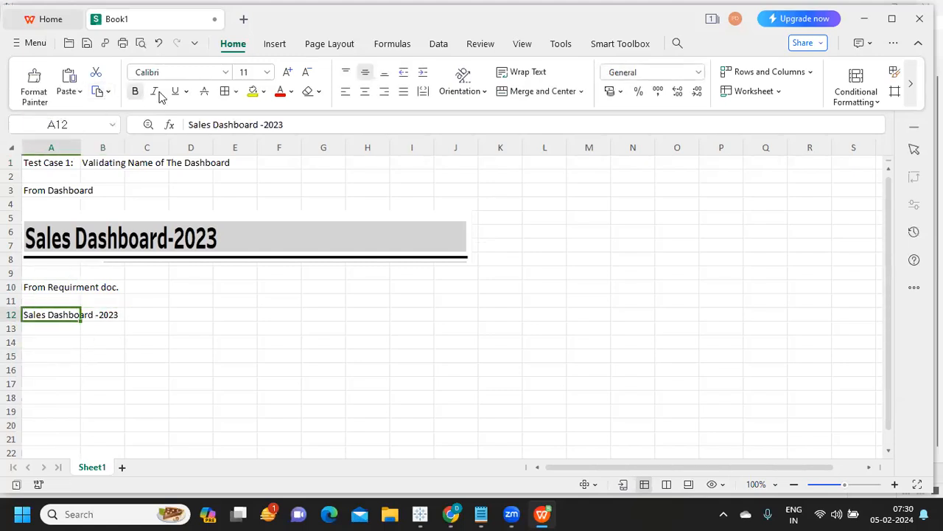
# Set the font size of the requirement title in A12 to 16.
pyautogui.click(267, 72)
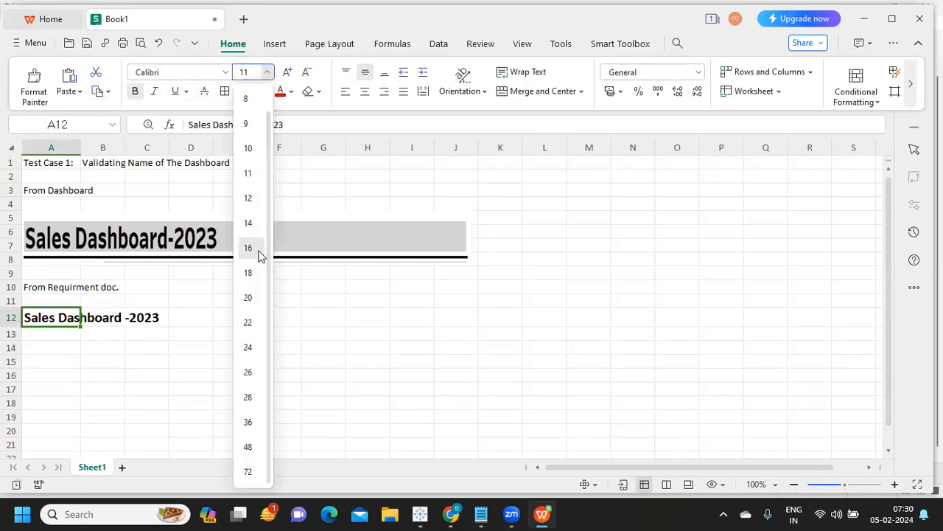
pyautogui.click(280, 378)
pyautogui.click(134, 243)
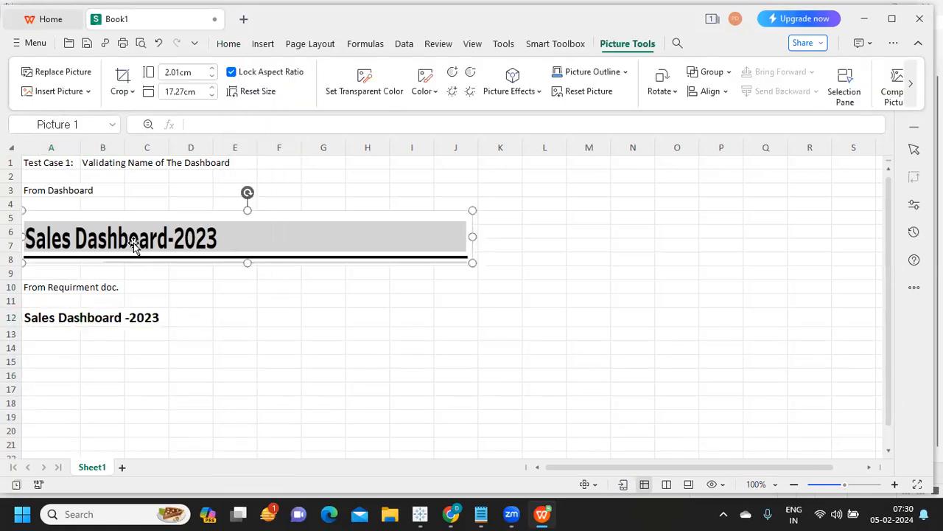
pyautogui.click(97, 319)
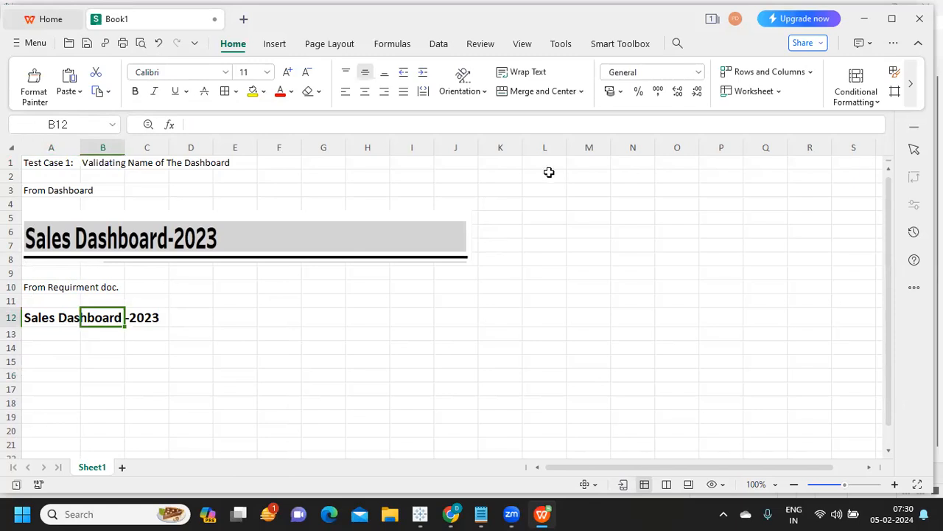
# Enter the label "Test Case Result" in M1 and widen column M to fit the text.
pyautogui.click(585, 165)
pyautogui.write('Te')
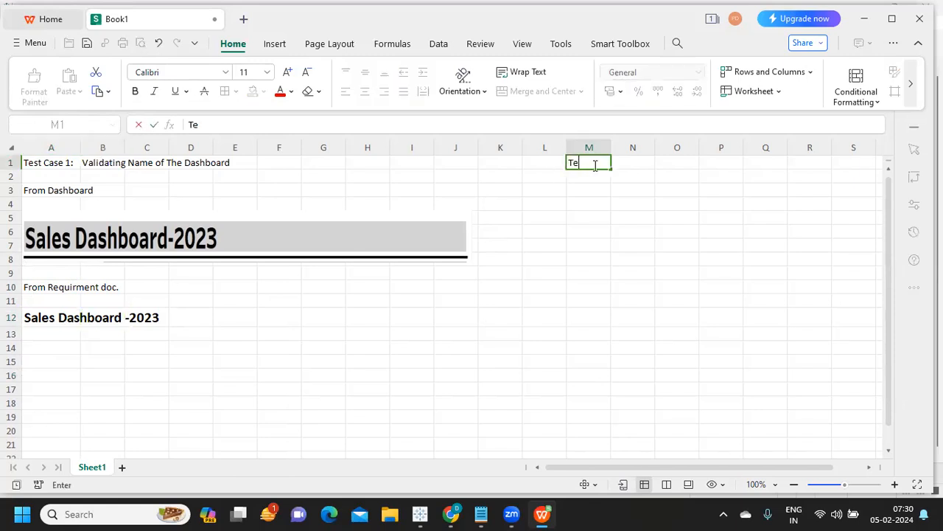
pyautogui.write('st Case Re')
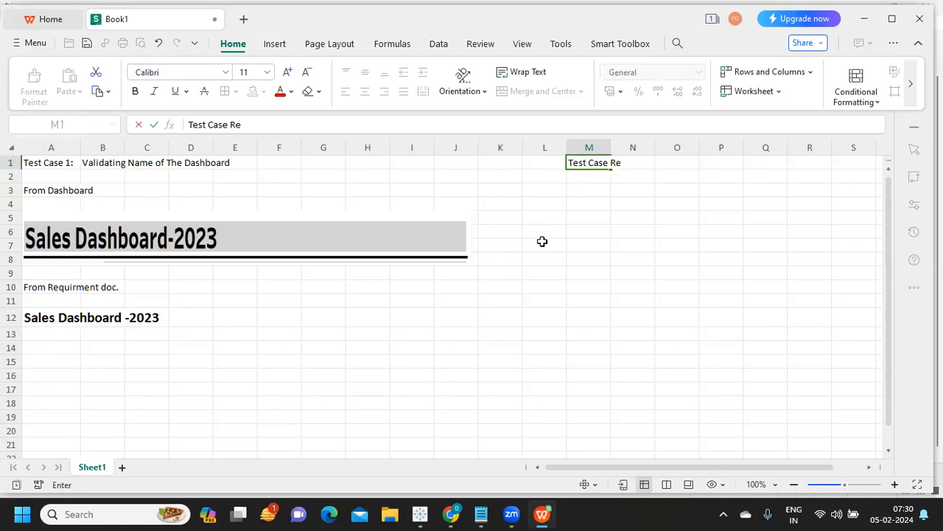
pyautogui.write('sylt')
pyautogui.moveTo(610, 146); pyautogui.dragTo(647, 170)
# Enter "Passed" in N1 as the result of the first test case.
pyautogui.click(652, 164)
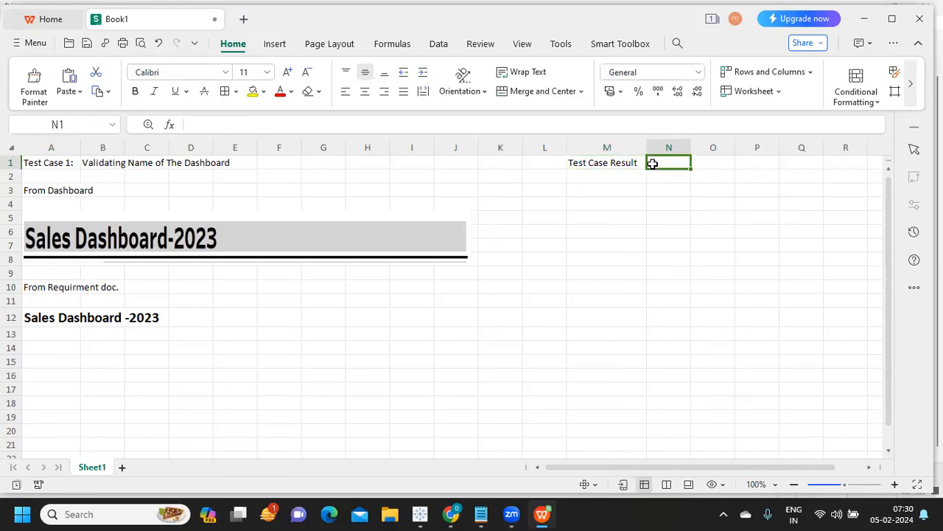
pyautogui.write('P')
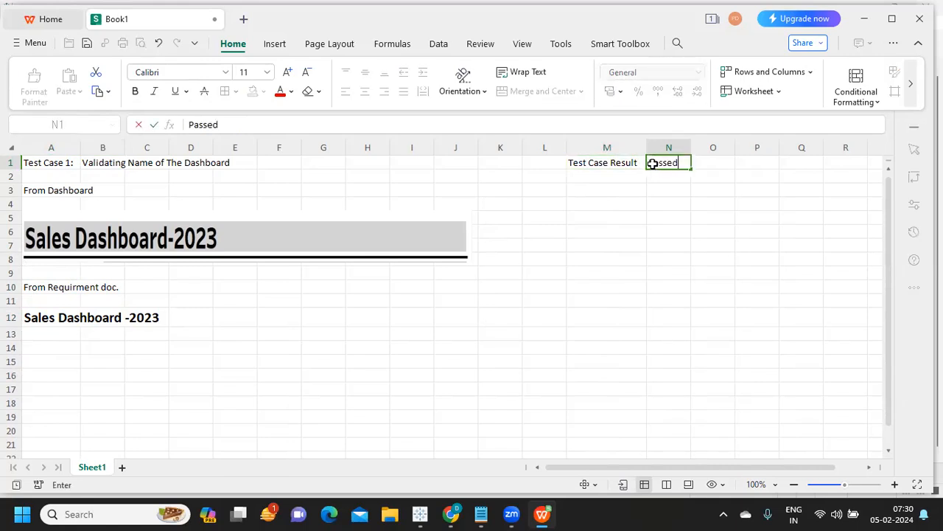
pyautogui.write('assed')
pyautogui.click(624, 193)
pyautogui.click(671, 164)
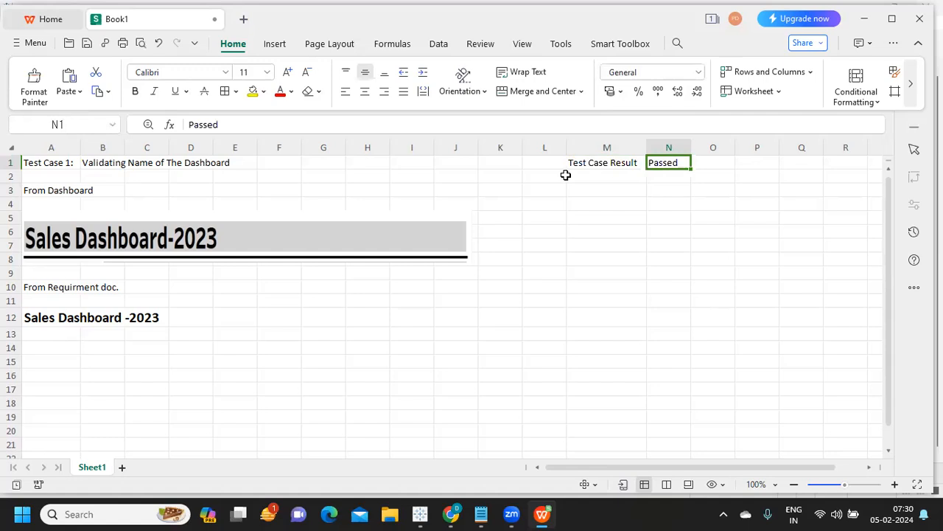
# Format the "Passed" cell N1 with a green fill, bold text and font size 12.
pyautogui.click(263, 92)
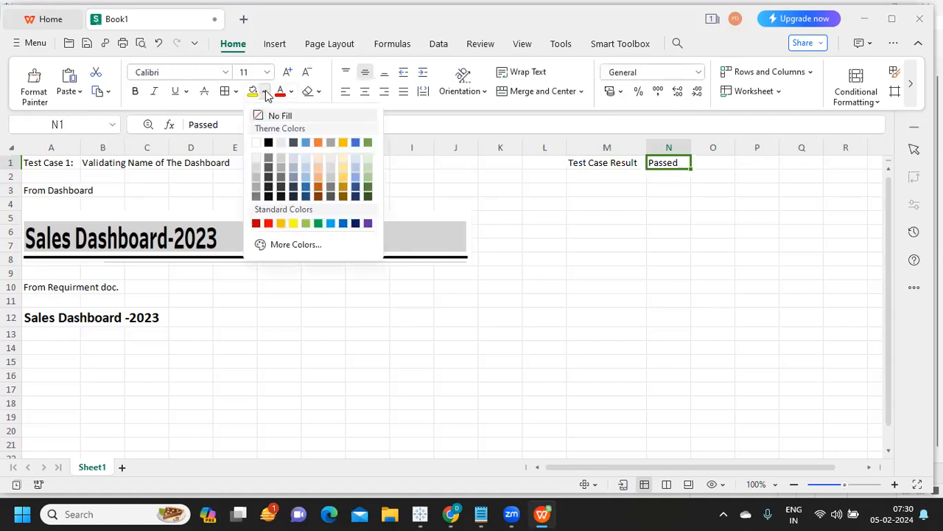
pyautogui.click(318, 224)
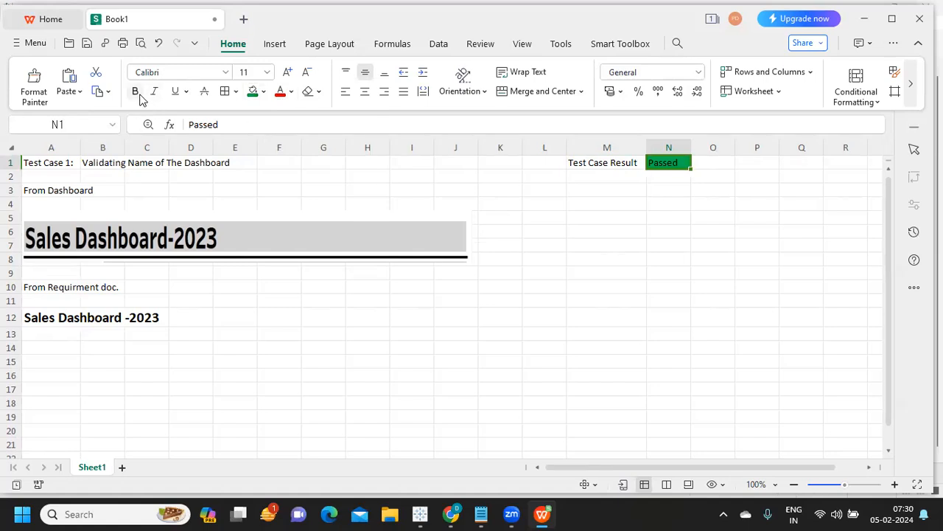
pyautogui.click(267, 71)
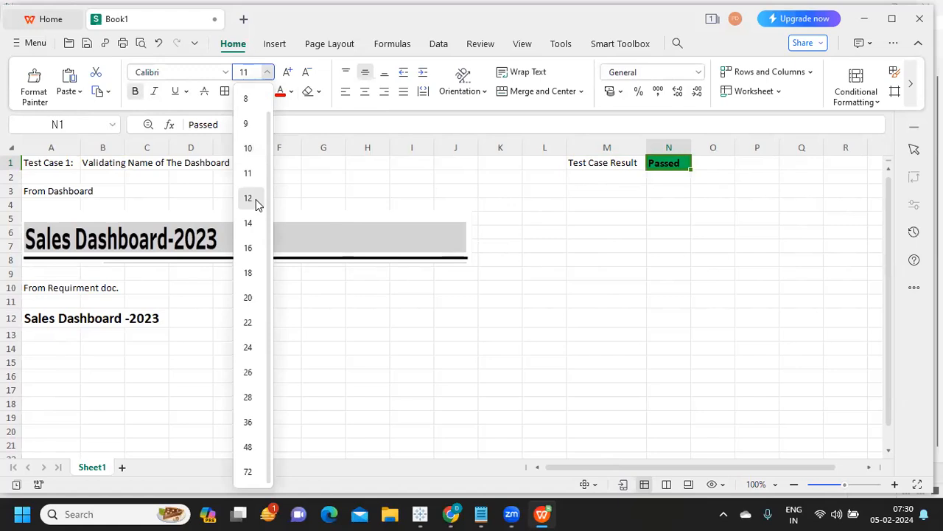
pyautogui.click(304, 321)
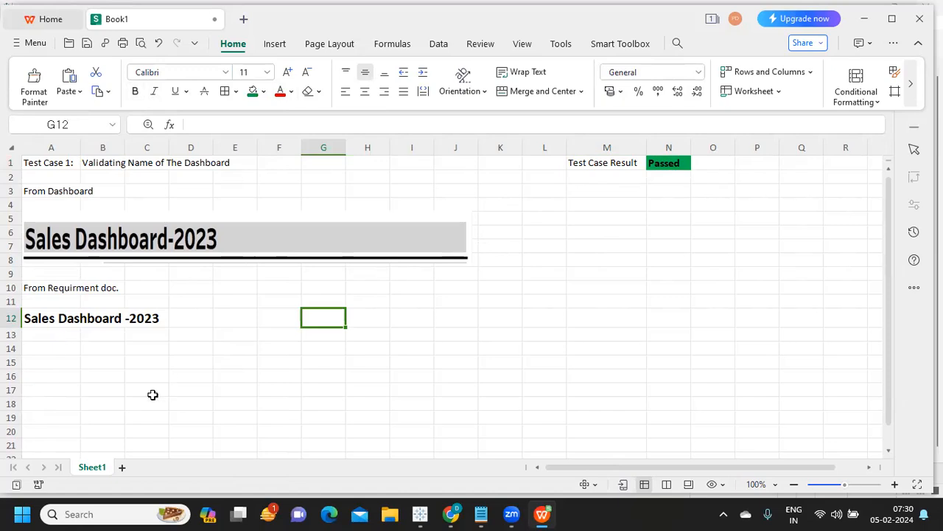
# Add a second blank worksheet to the workbook and go back to Sheet1.
pyautogui.doubleClick(96, 466)
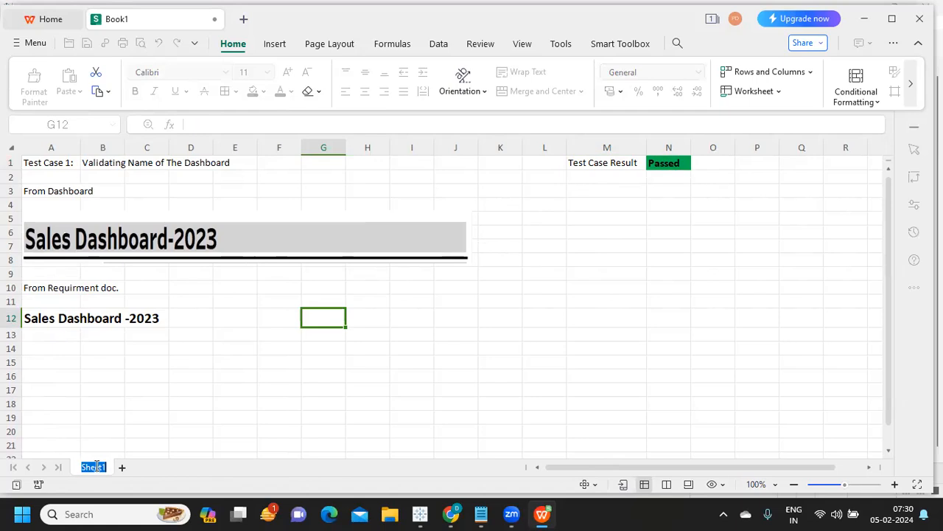
pyautogui.click(123, 469)
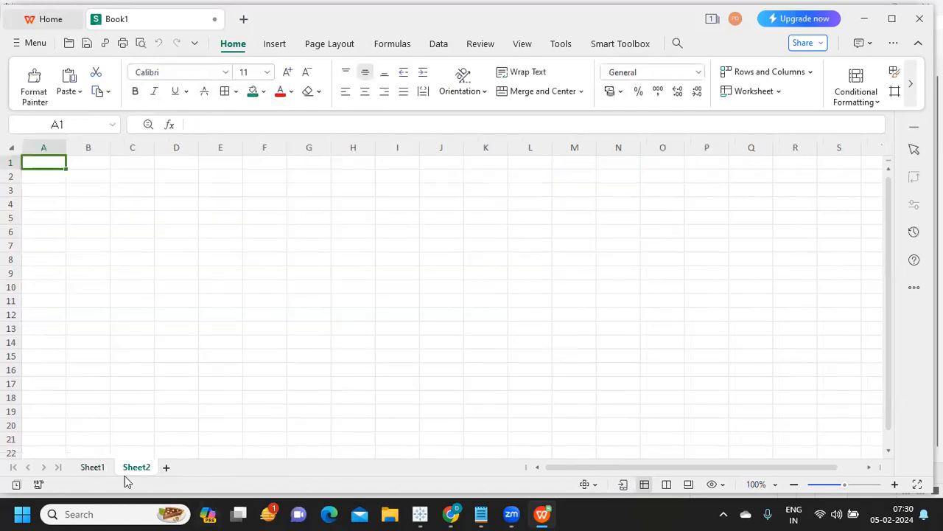
pyautogui.click(90, 469)
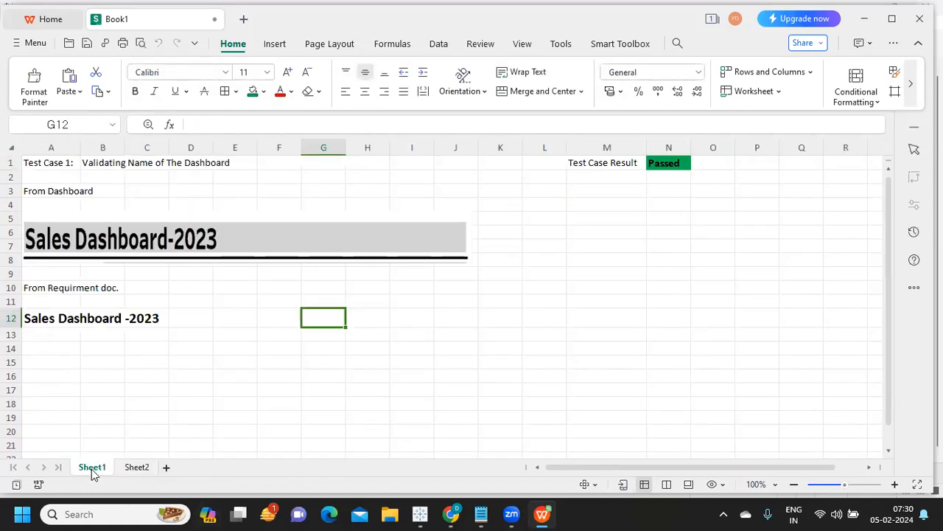
# Look over the chart titles on the Tableau Sales Dashboard and return to the WPS workbook.
pyautogui.doubleClick(93, 467)
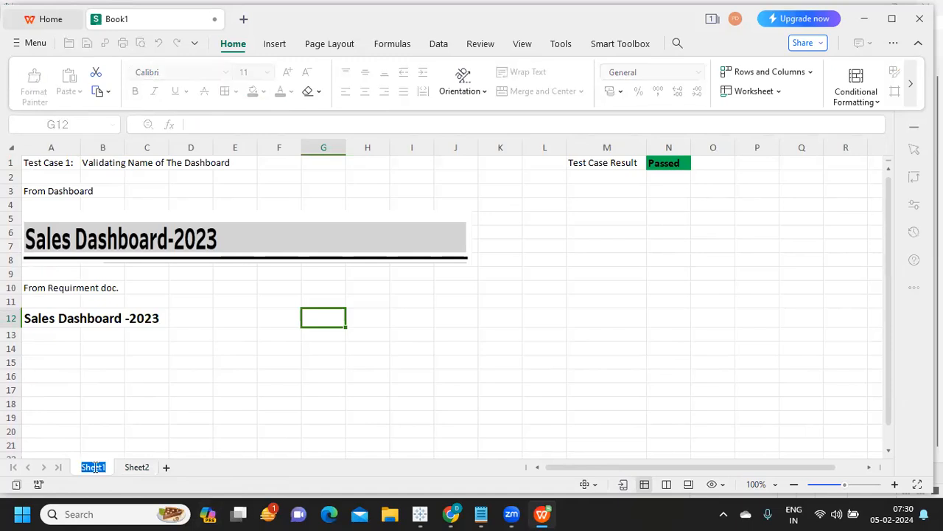
pyautogui.hotkey('alt', 'Tab')
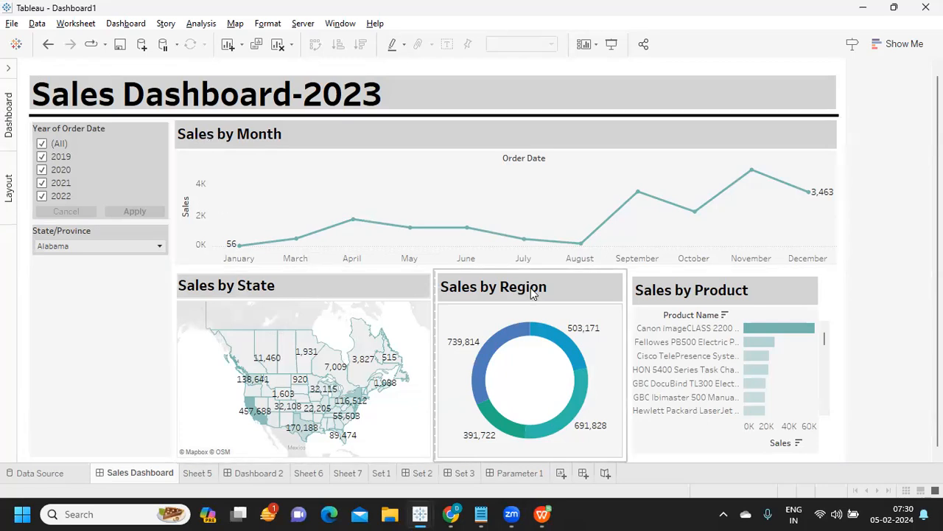
pyautogui.hotkey('alt', 'Tab')
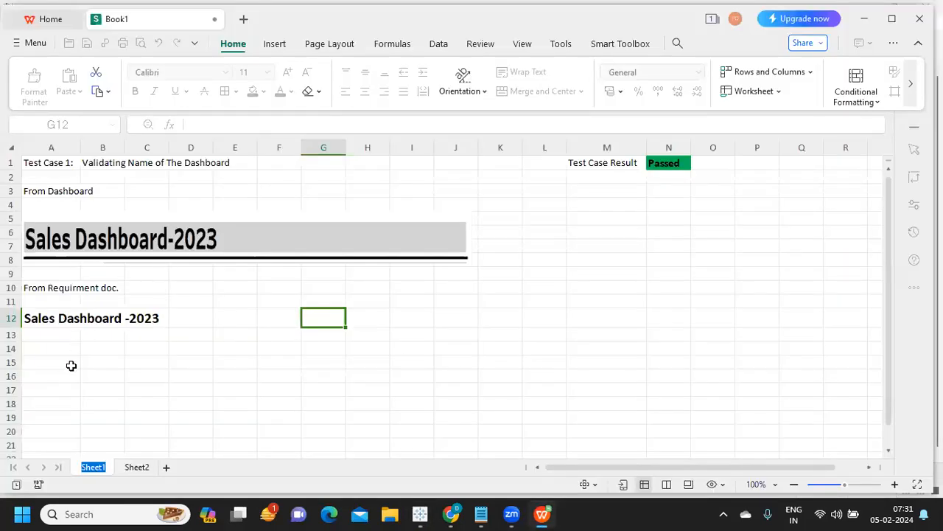
# Copy the "Test Case 1:" label from A1 to A15 and change the copy to "Test Case 2:".
pyautogui.click(71, 366)
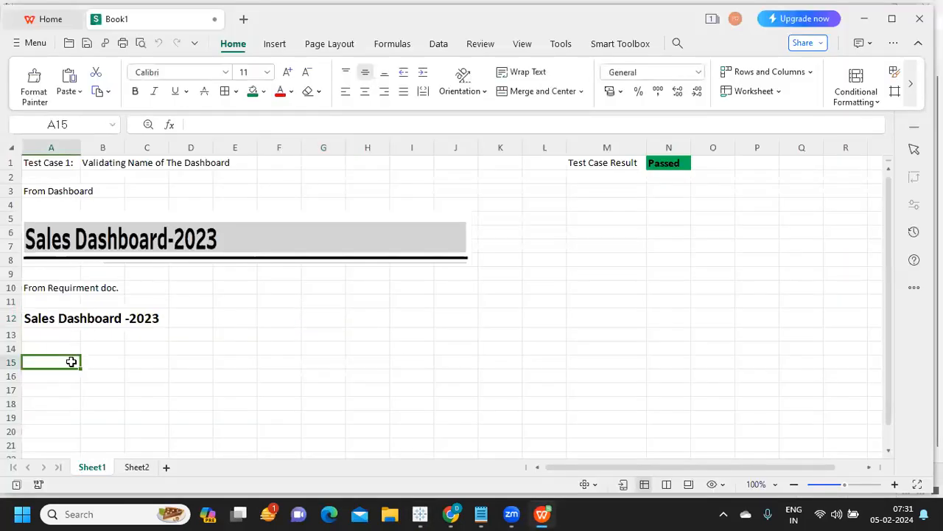
pyautogui.click(45, 163)
pyautogui.hotkey('ctrl', 'c')
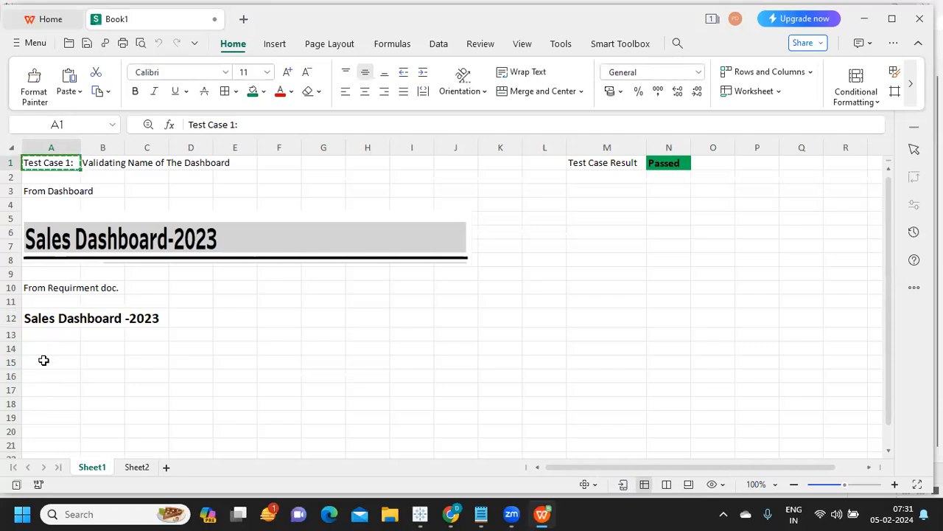
pyautogui.click(44, 357)
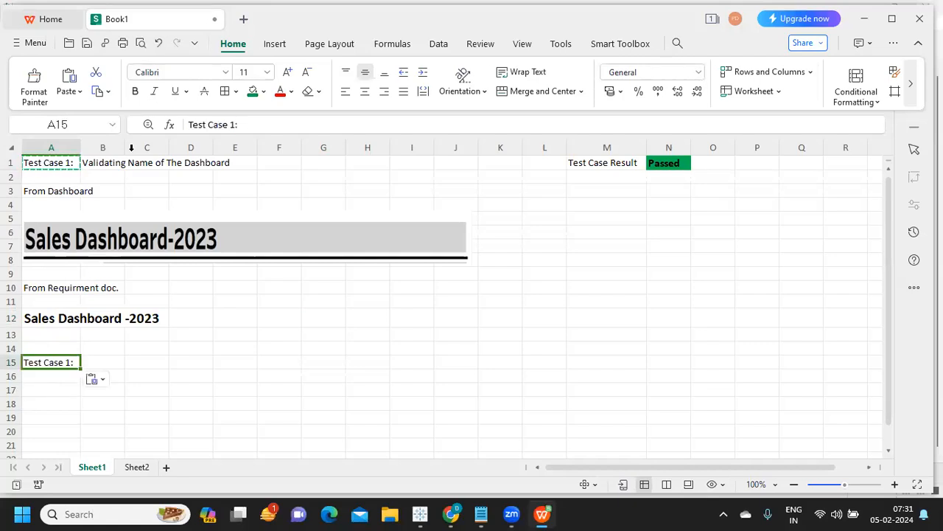
pyautogui.doubleClick(232, 125)
pyautogui.write('2')
pyautogui.click(48, 391)
# Switch to the Tableau dashboard and take a screen snip of the "Sales by Month" header banner.
pyautogui.hotkey('alt', 'Tab')
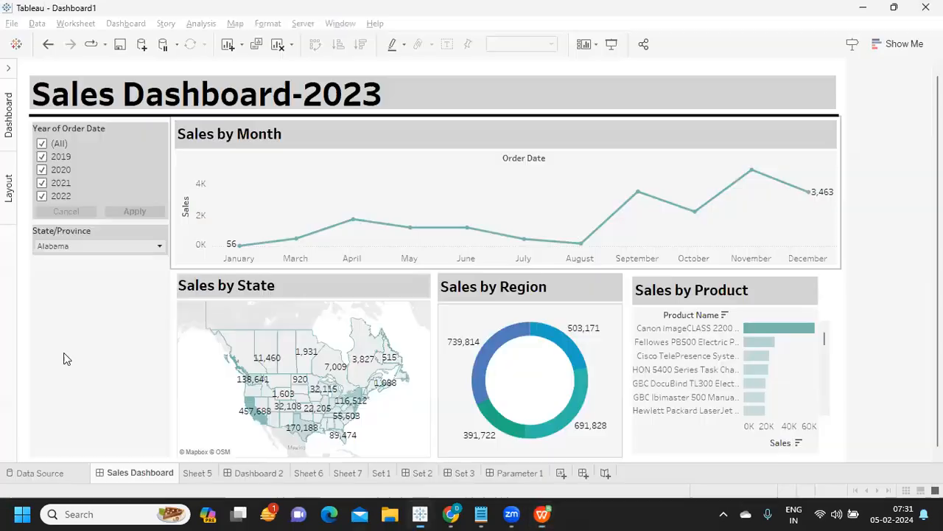
pyautogui.press('super+shift+s')
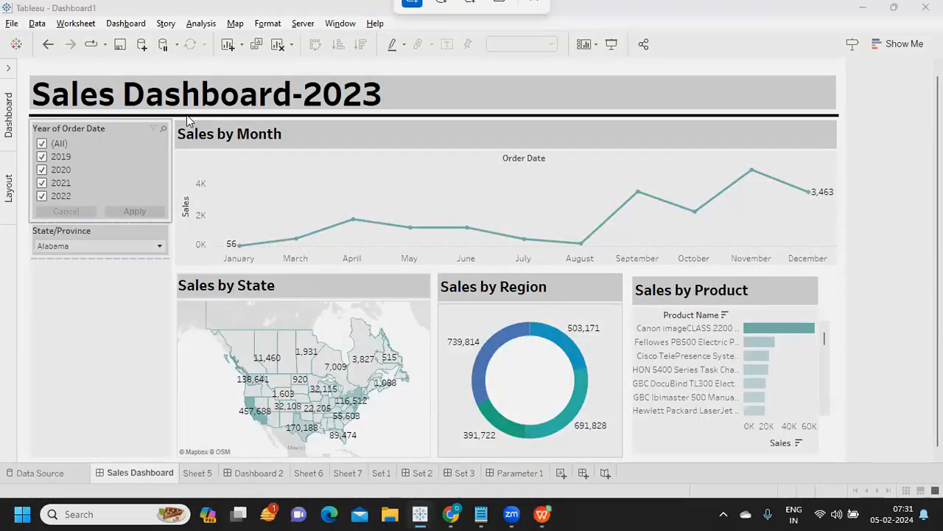
pyautogui.moveTo(177, 118); pyautogui.dragTo(839, 153)
# Switch to the WPS workbook, paste the header snip at A17 and shrink it to about 1.11 cm by 17.04 cm.
pyautogui.hotkey('alt', 'Tab')
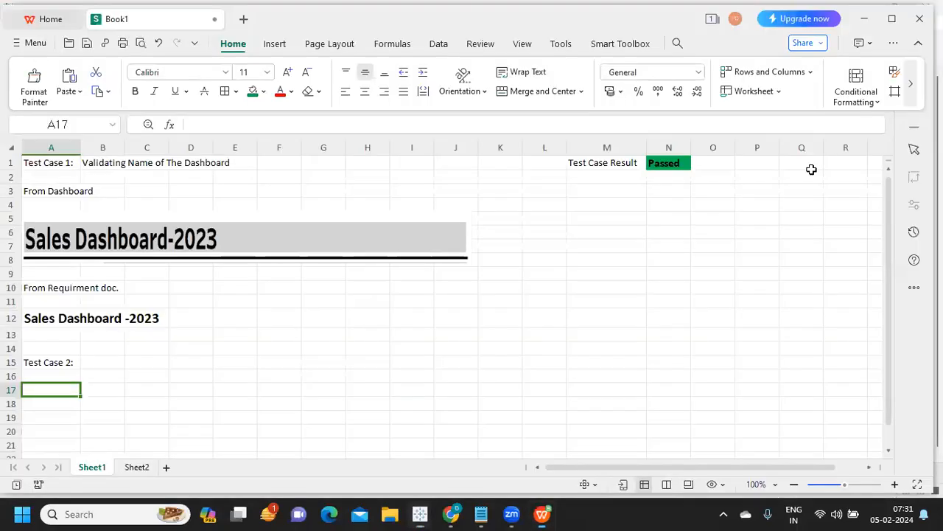
pyautogui.click(168, 374)
pyautogui.hotkey('ctrl', 'v')
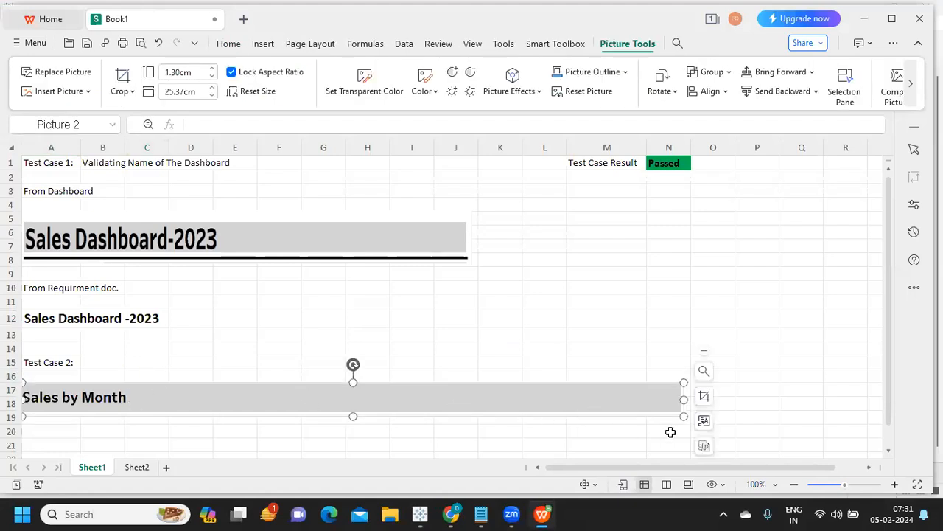
pyautogui.moveTo(648, 418); pyautogui.dragTo(454, 413)
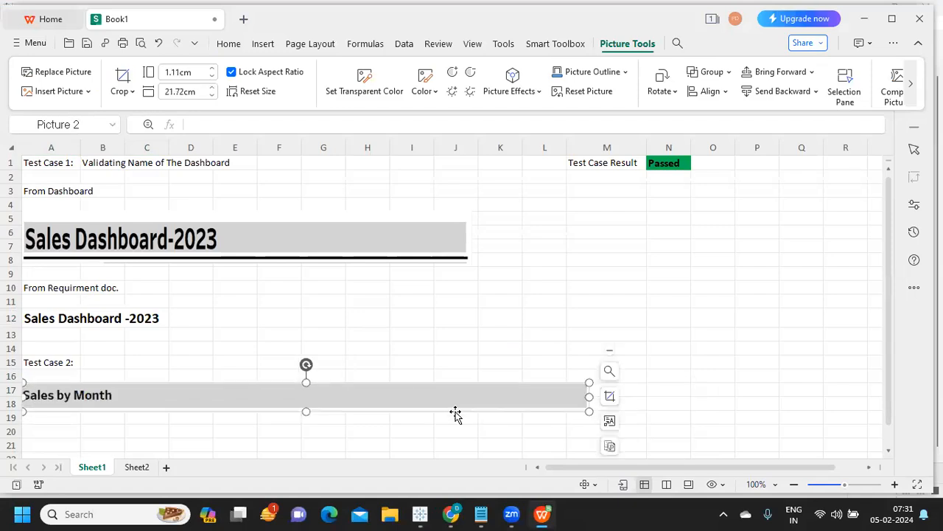
pyautogui.moveTo(589, 397); pyautogui.dragTo(468, 396)
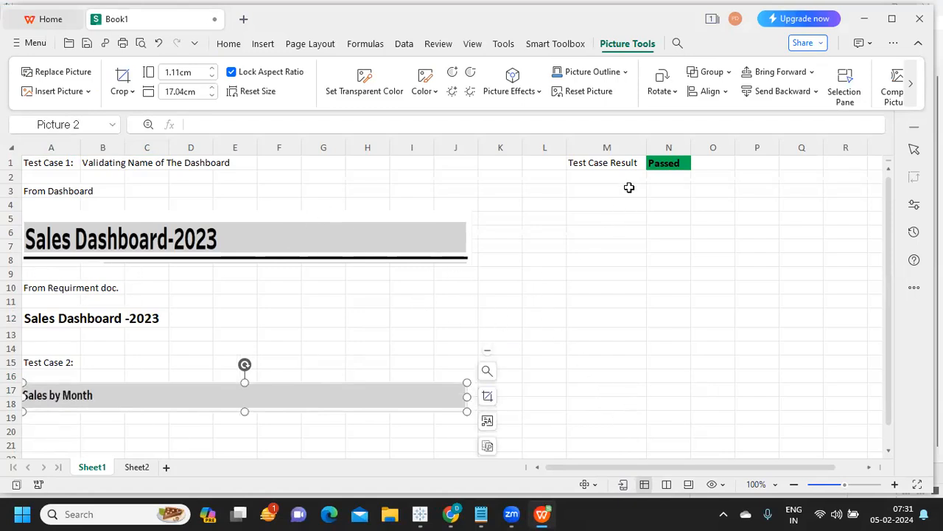
# Copy the test case result cells M1:N1 to M15 beside the second test case.
pyautogui.click(602, 167)
pyautogui.moveTo(648, 168); pyautogui.dragTo(667, 165)
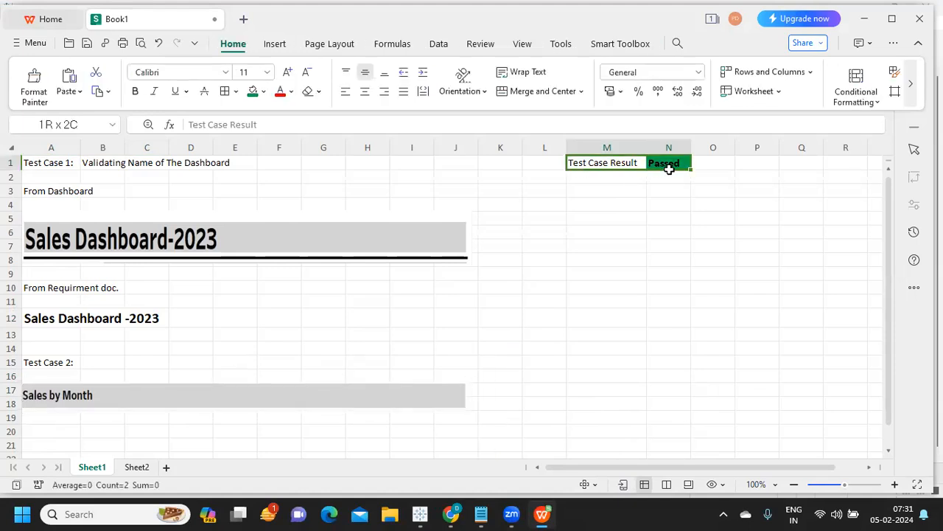
pyautogui.hotkey('ctrl', 'c')
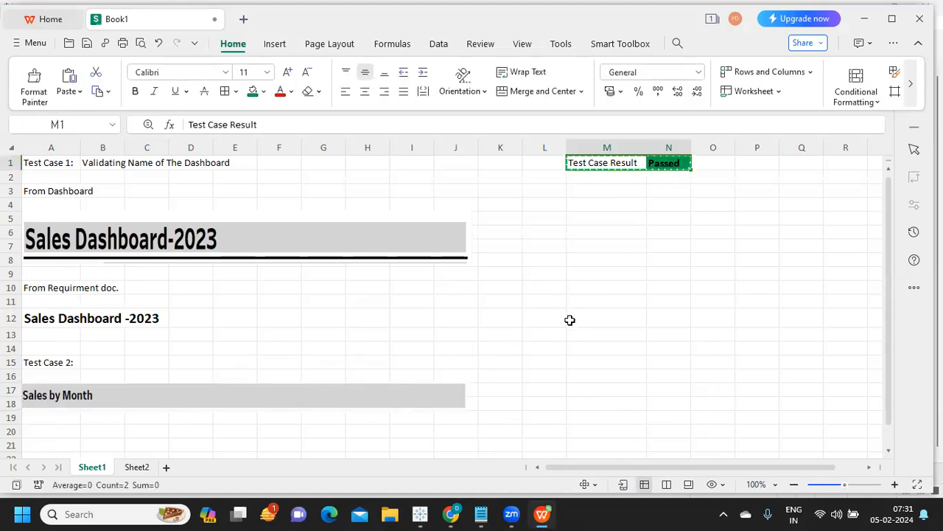
pyautogui.click(600, 362)
pyautogui.hotkey('ctrl', 'v')
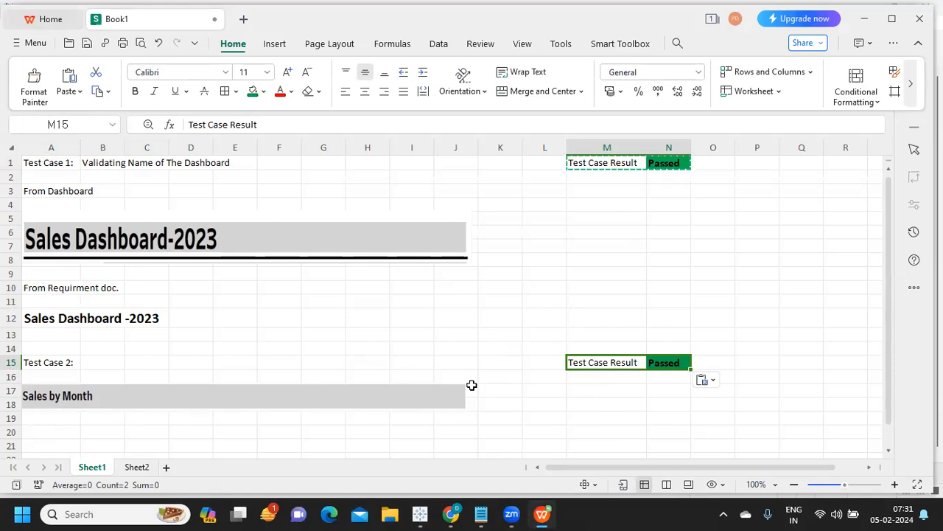
# Copy the bold requirement title from A12 to A19 below the "Sales by Month" picture.
pyautogui.click(45, 319)
pyautogui.hotkey('ctrl', 'c')
pyautogui.click(42, 420)
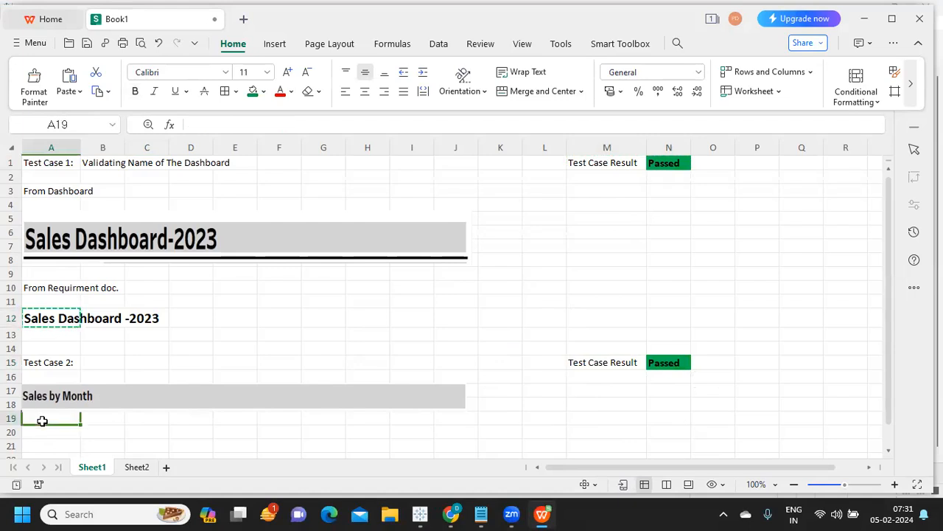
pyautogui.hotkey('ctrl', 'v')
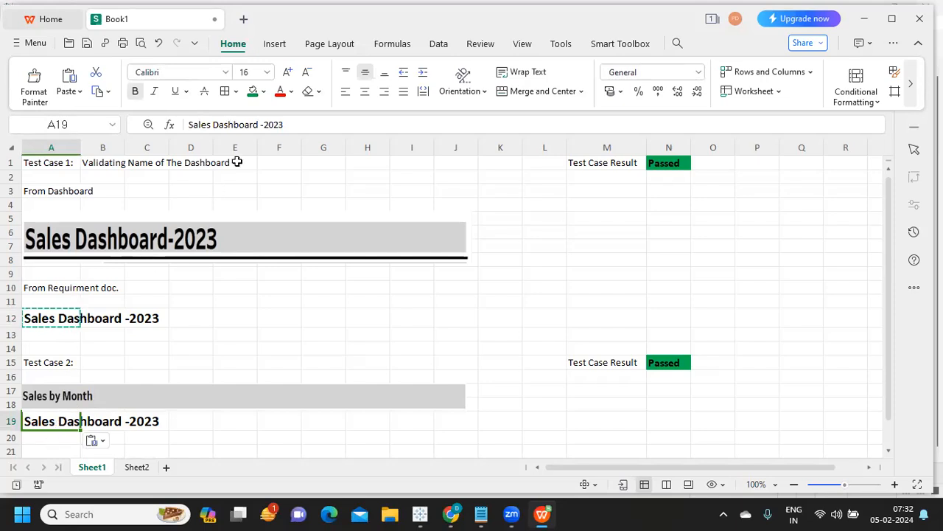
# Change the text in A19 to "Sales by Current Month" and select the "Sales by Month" picture above it.
pyautogui.moveTo(213, 126); pyautogui.dragTo(262, 127)
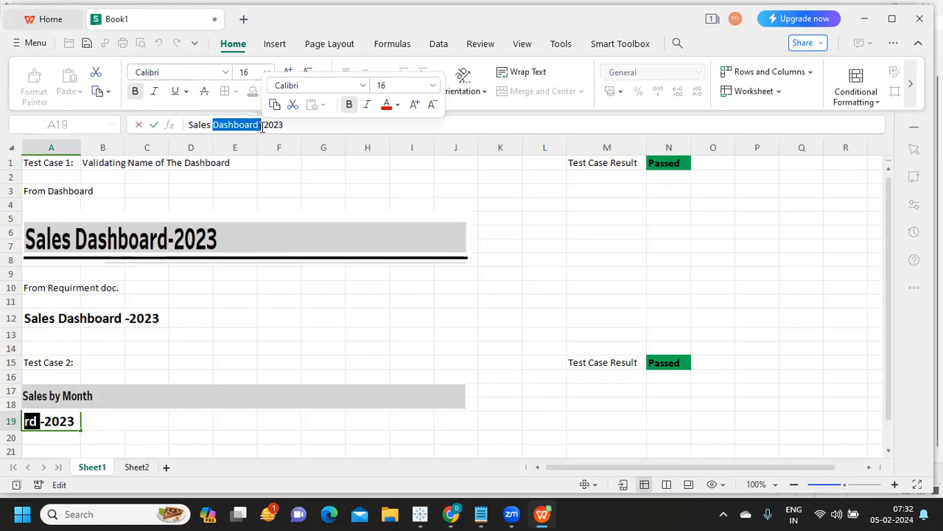
pyautogui.write('by Current Month')
pyautogui.press('Delete')
pyautogui.press('Delete')
pyautogui.press('Delete')
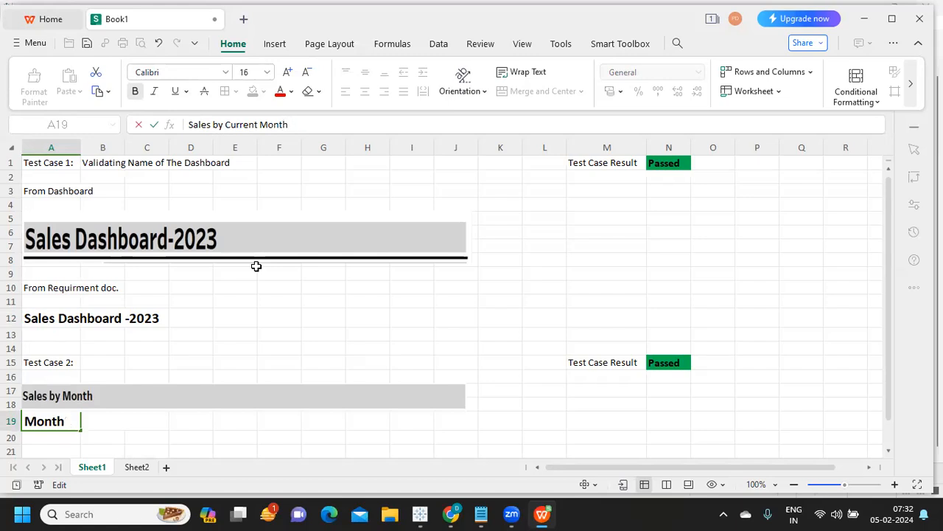
pyautogui.click(190, 426)
pyautogui.click(53, 398)
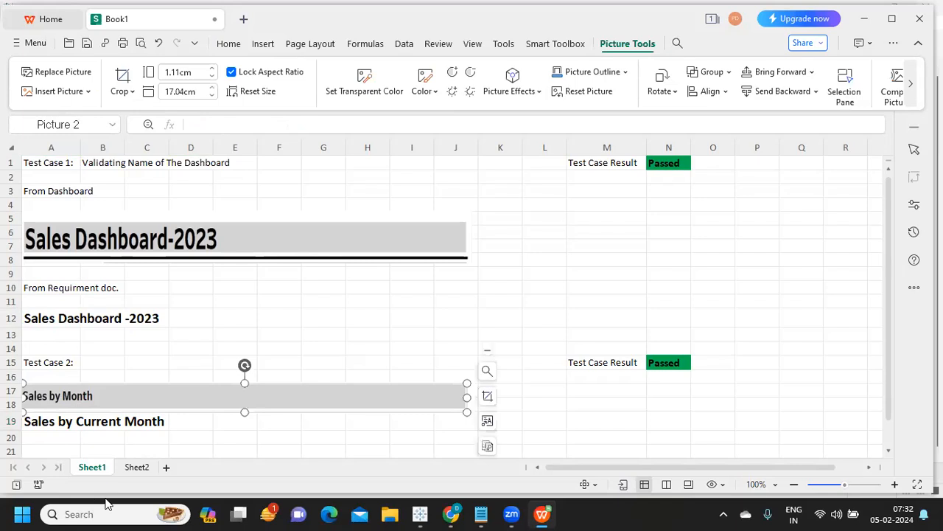
# Change the result in N15 for the second test case to "Failed".
pyautogui.click(69, 422)
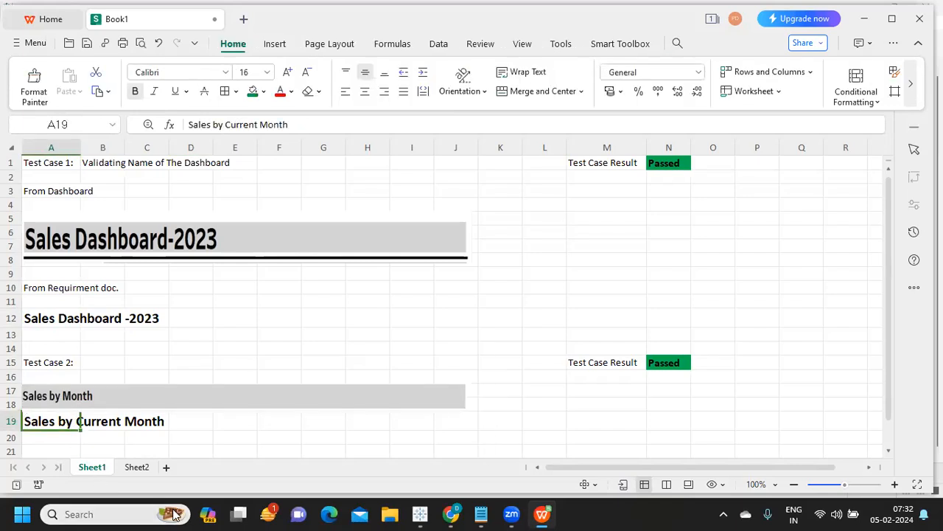
pyautogui.click(652, 364)
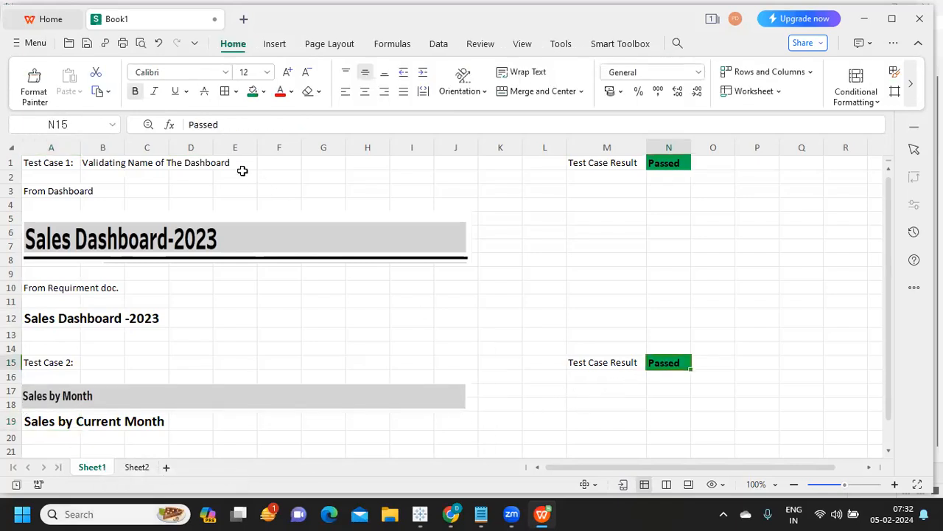
pyautogui.doubleClick(210, 123)
pyautogui.write('Fail')
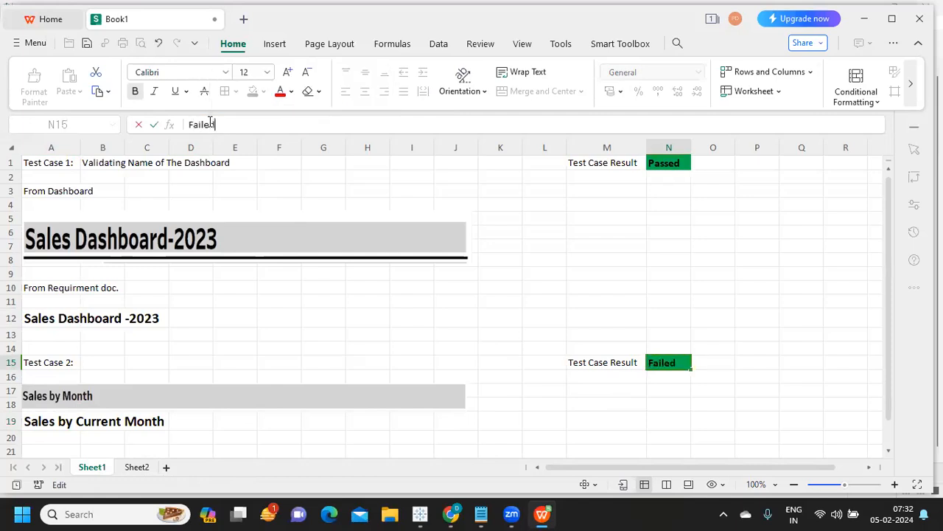
pyautogui.click(607, 403)
# Fill the "Failed" result cell N15 with the standard red colour.
pyautogui.click(653, 366)
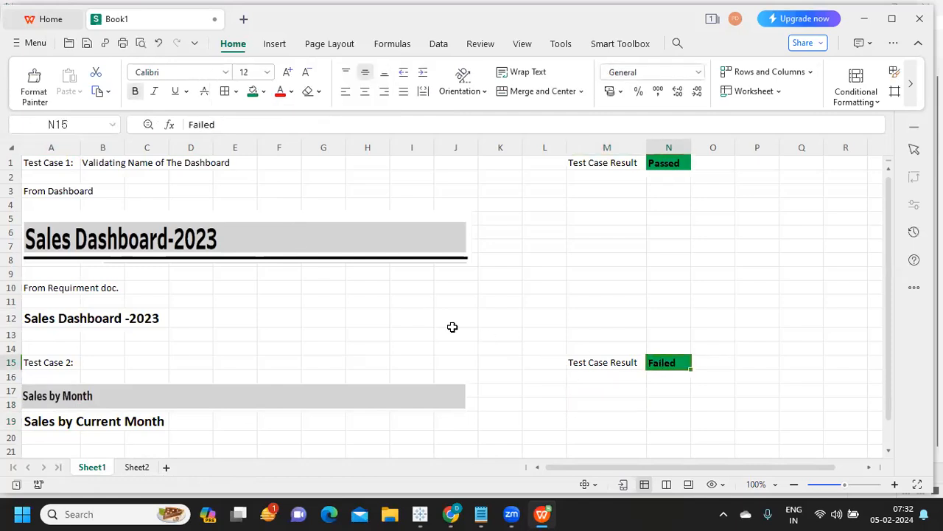
pyautogui.click(264, 92)
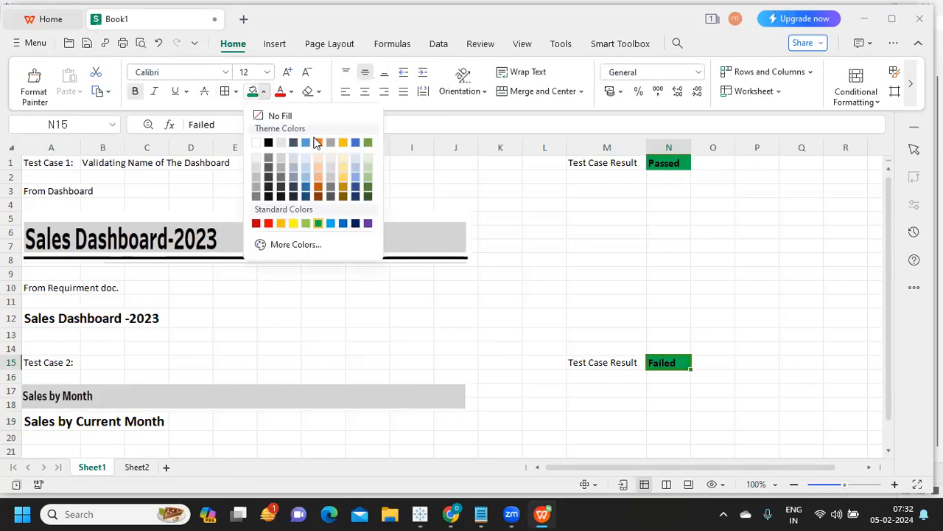
pyautogui.click(268, 223)
pyautogui.click(693, 416)
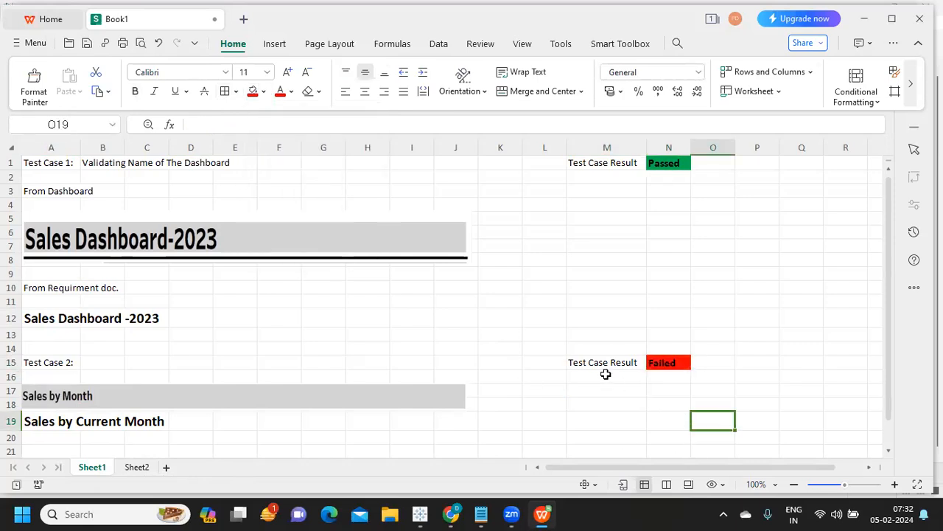
# Enter the note "A Defect is created" in M16 below the second test case result label.
pyautogui.moveTo(604, 362); pyautogui.dragTo(690, 370)
pyautogui.click(590, 398)
pyautogui.click(607, 376)
pyautogui.write('A')
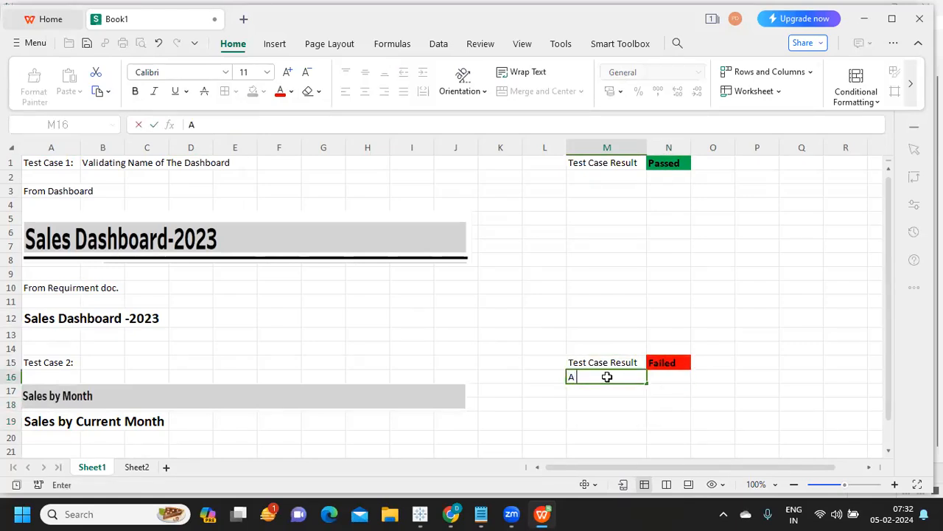
pyautogui.write(' Defect is created')
pyautogui.click(598, 392)
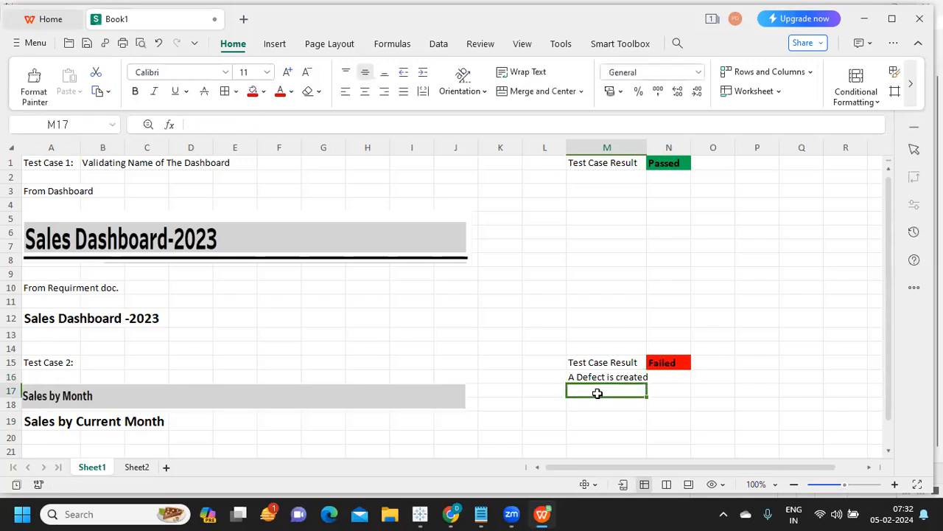
pyautogui.click(602, 373)
pyautogui.moveTo(47, 362); pyautogui.dragTo(184, 429)
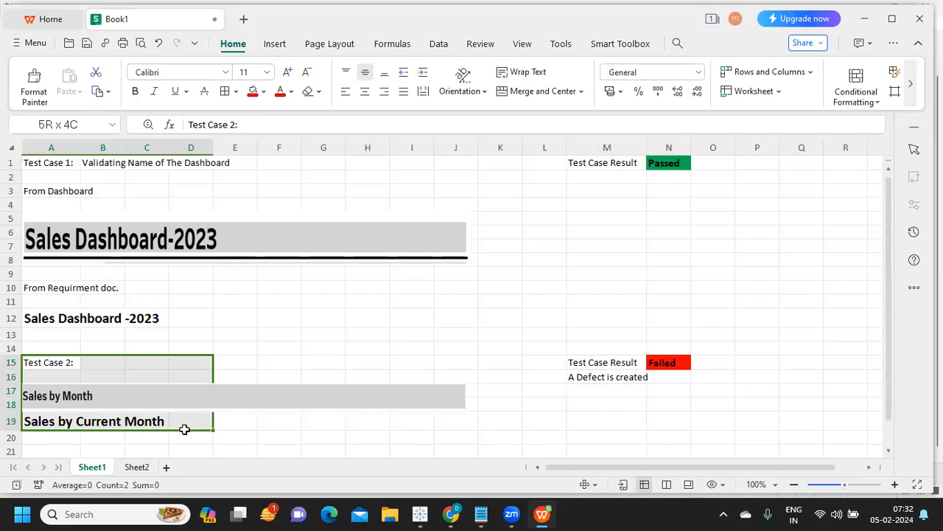
pyautogui.click(55, 421)
pyautogui.click(58, 398)
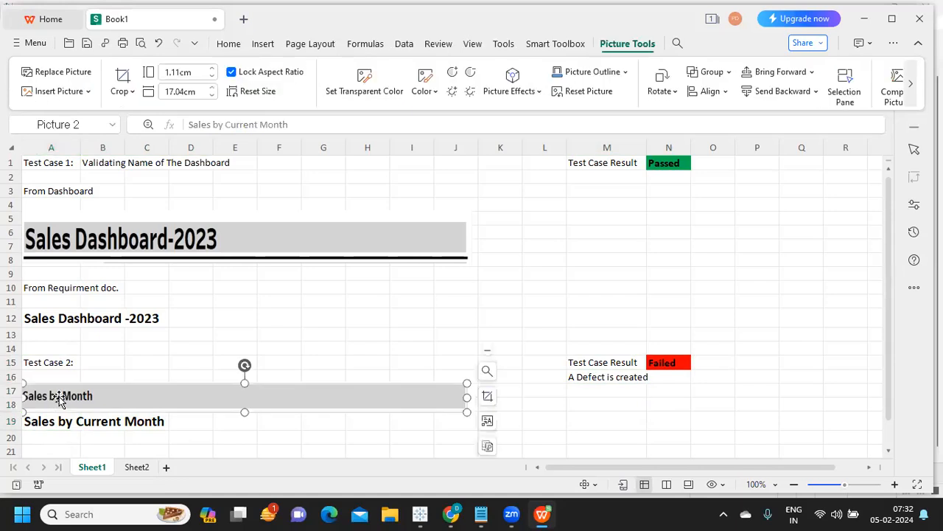
pyautogui.click(597, 377)
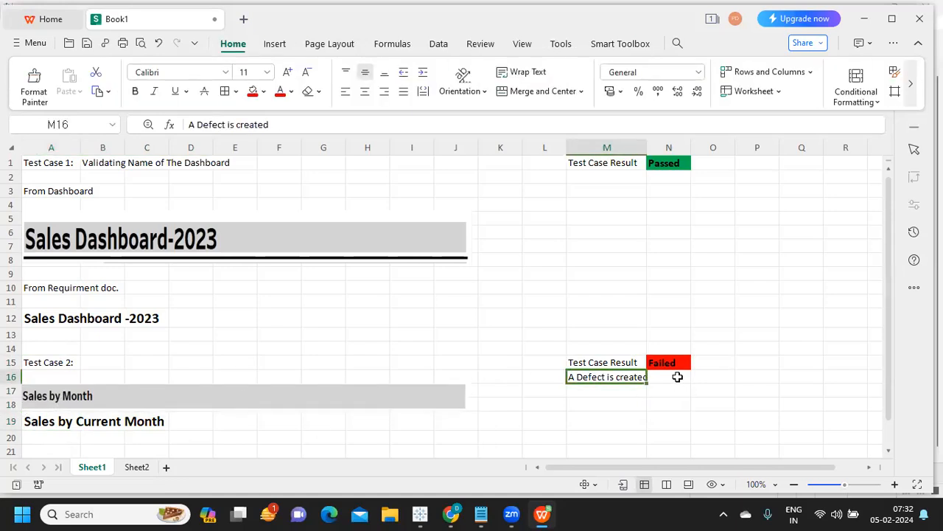
# Enter the defect ID INCR12345 in N16 beside the defect note and autofit column N to its contents.
pyautogui.click(679, 377)
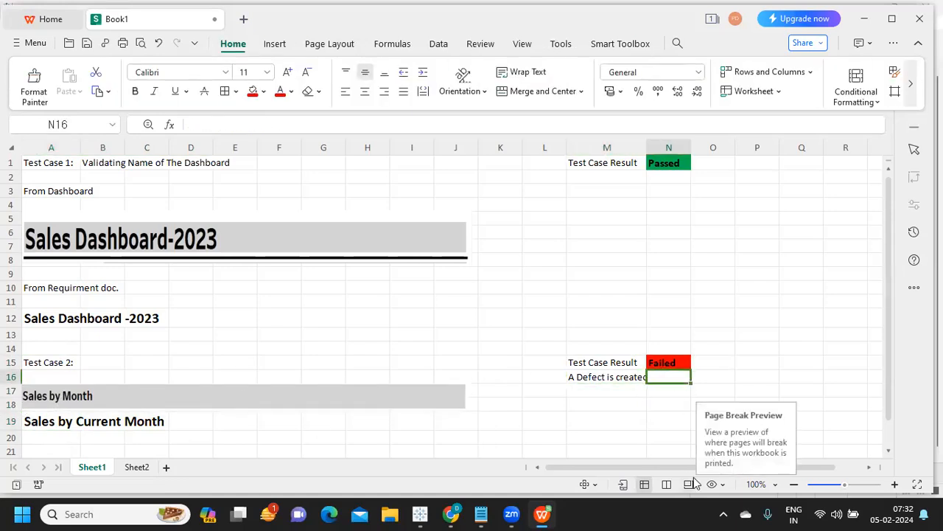
pyautogui.write('INCR')
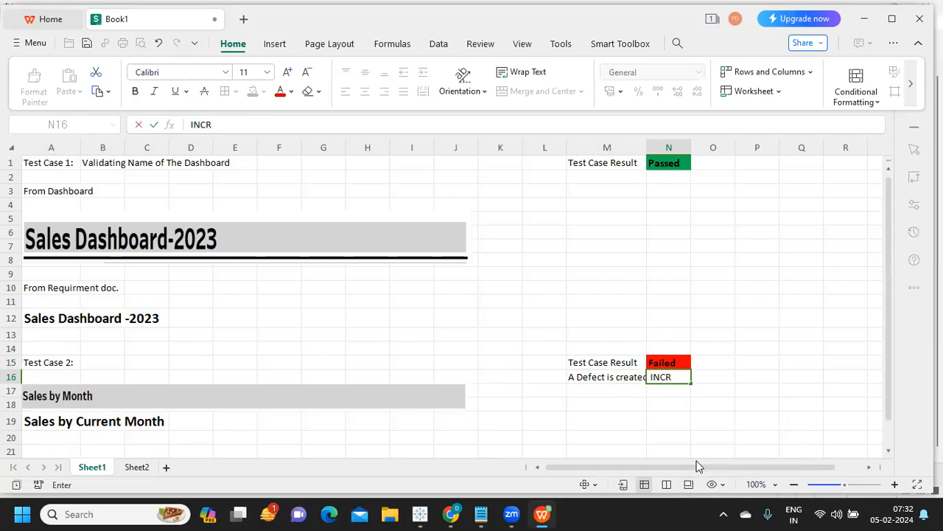
pyautogui.write('12345')
pyautogui.press('BackSpace')
pyautogui.click(669, 393)
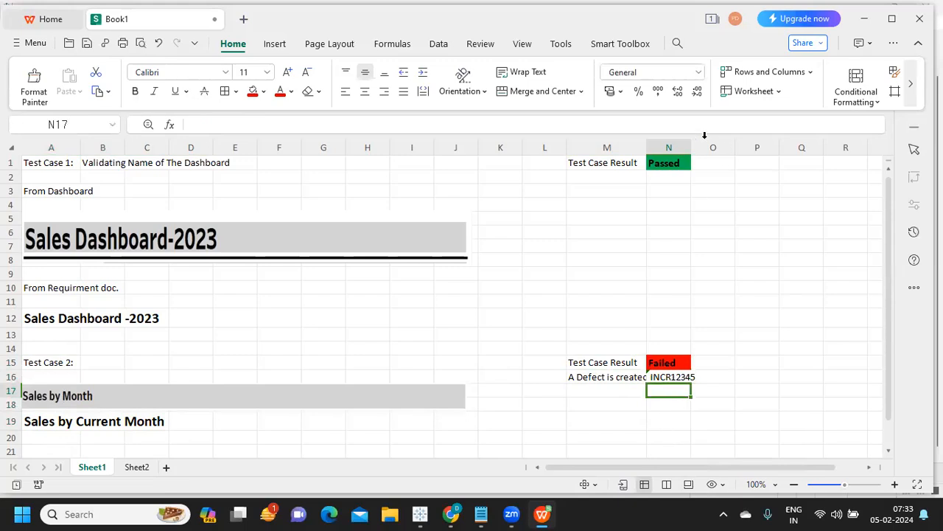
pyautogui.doubleClick(691, 142)
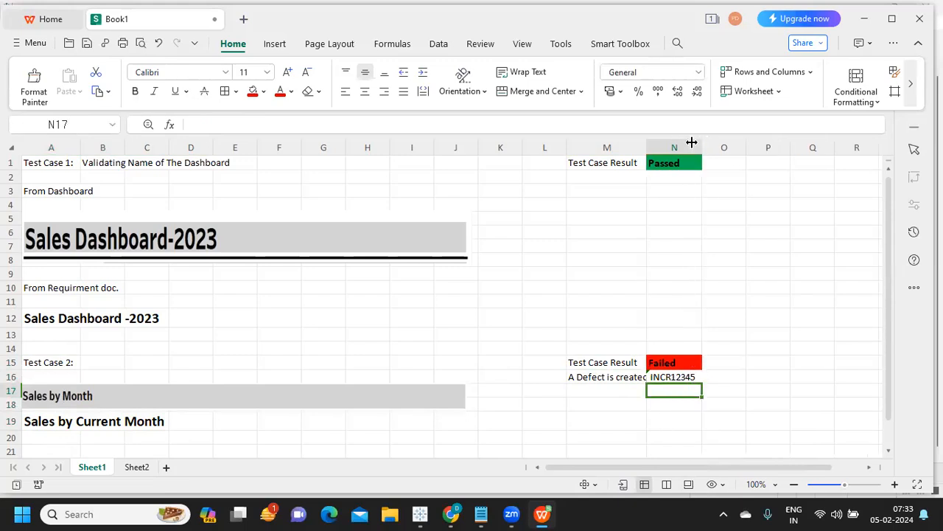
pyautogui.click(680, 379)
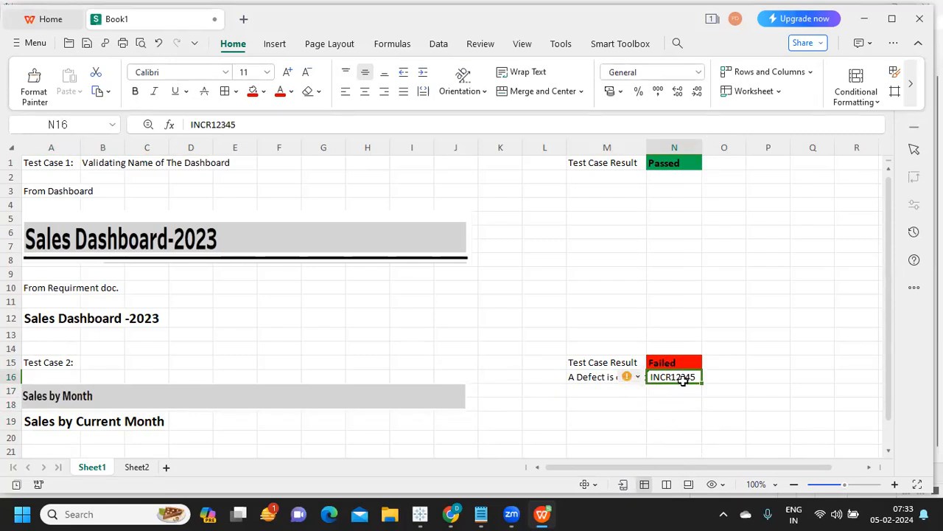
pyautogui.click(715, 379)
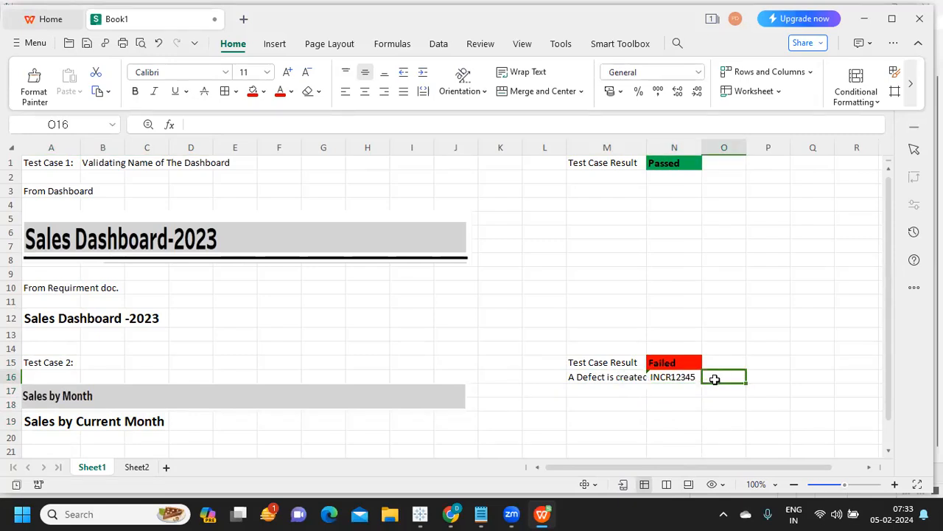
pyautogui.write('defe')
pyautogui.press('BackSpace')
pyautogui.press('BackSpace')
pyautogui.press('BackSpace')
pyautogui.press('BackSpace')
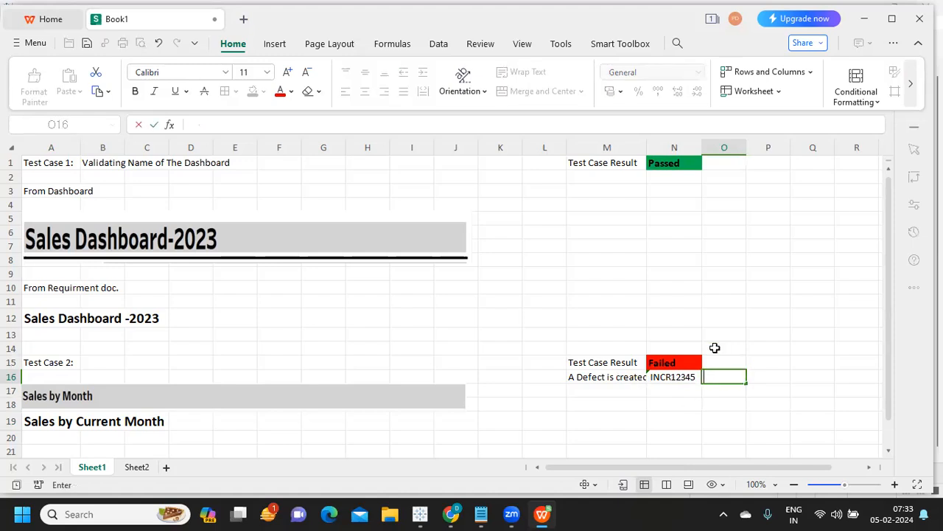
pyautogui.click(685, 404)
pyautogui.moveTo(603, 362); pyautogui.dragTo(691, 372)
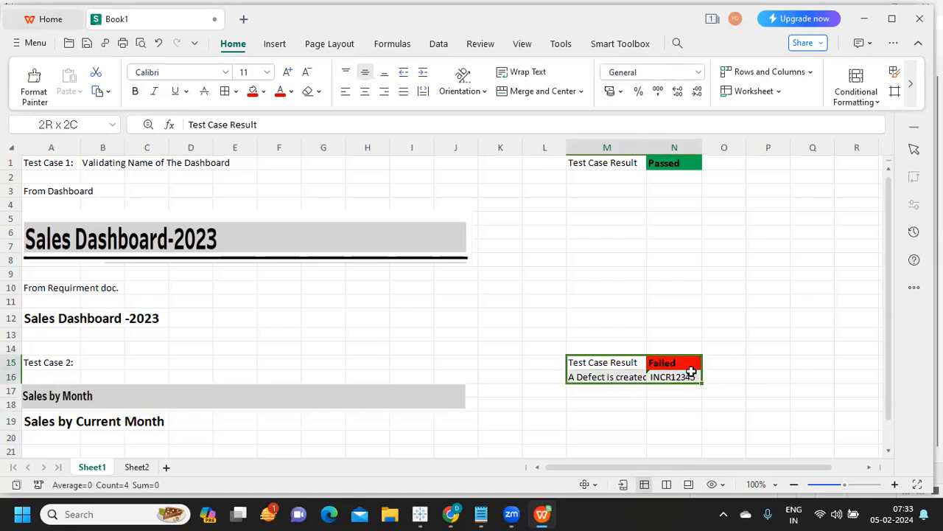
pyautogui.moveTo(84, 375); pyautogui.dragTo(201, 419)
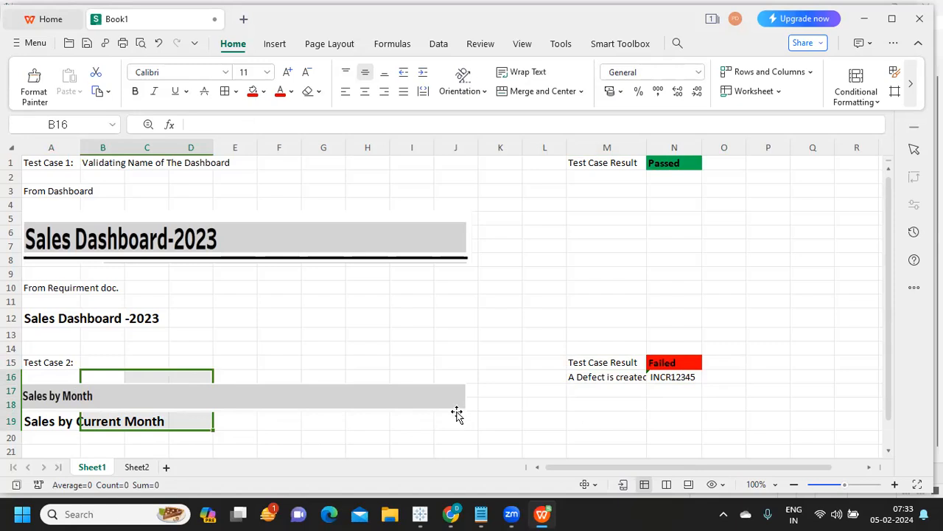
pyautogui.moveTo(601, 360); pyautogui.dragTo(710, 382)
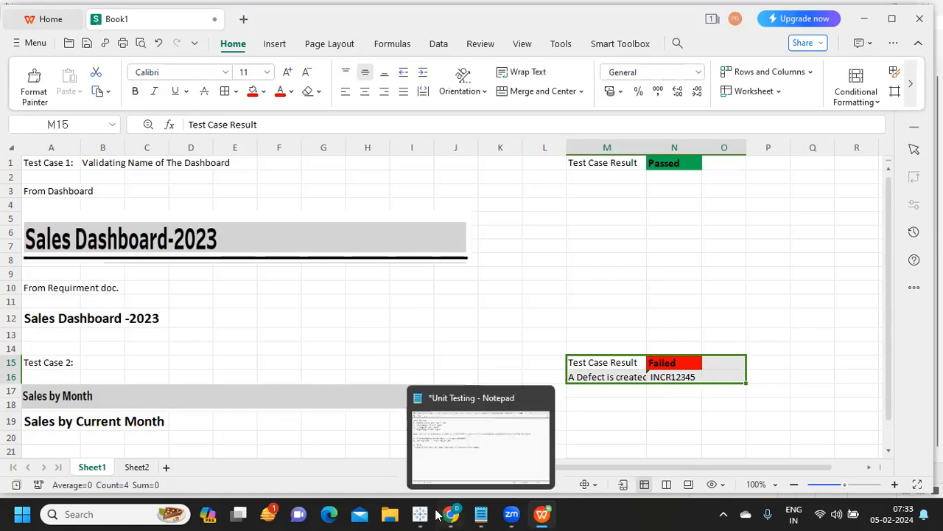
# Switch to the Tableau sales dashboard and replace the "Sales by Month" chart title with "Sales by Current Month".
pyautogui.moveTo(421, 514)
pyautogui.click(329, 440)
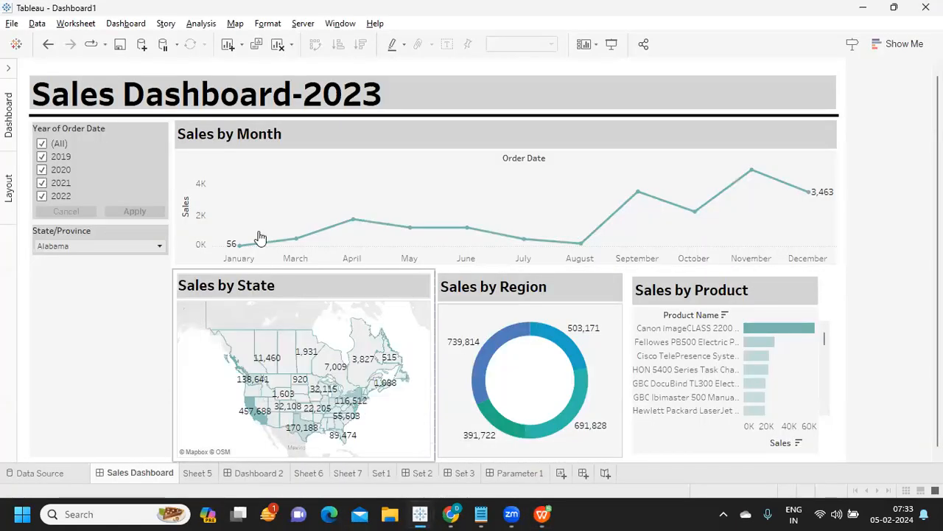
pyautogui.doubleClick(272, 134)
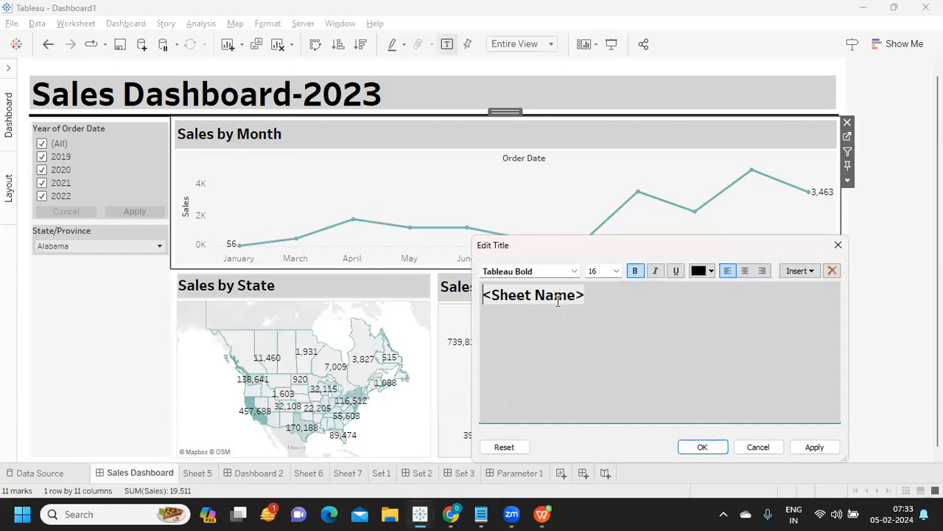
pyautogui.moveTo(558, 301); pyautogui.dragTo(463, 294)
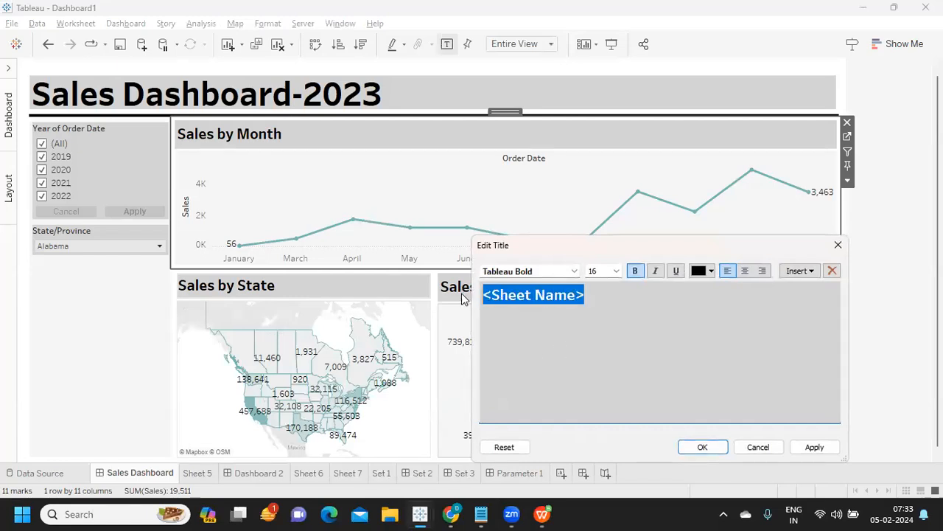
pyautogui.write('sALE')
pyautogui.press('BackSpace')
pyautogui.press('BackSpace')
pyautogui.press('BackSpace')
pyautogui.press('BackSpace')
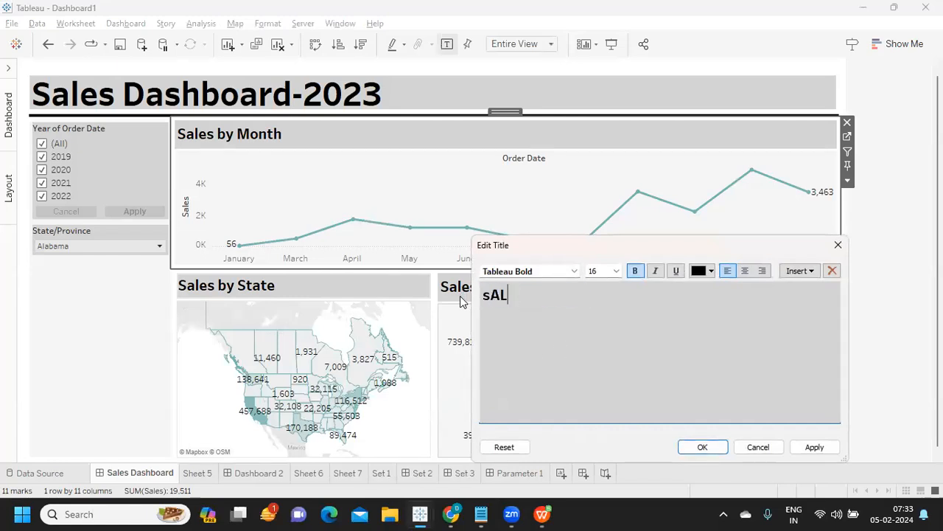
pyautogui.write('Sales by')
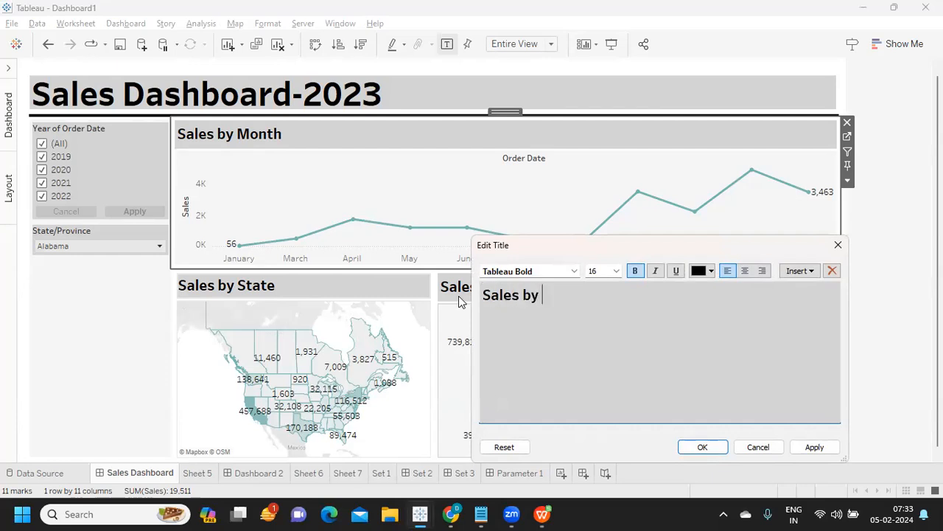
pyautogui.write(' Current Month')
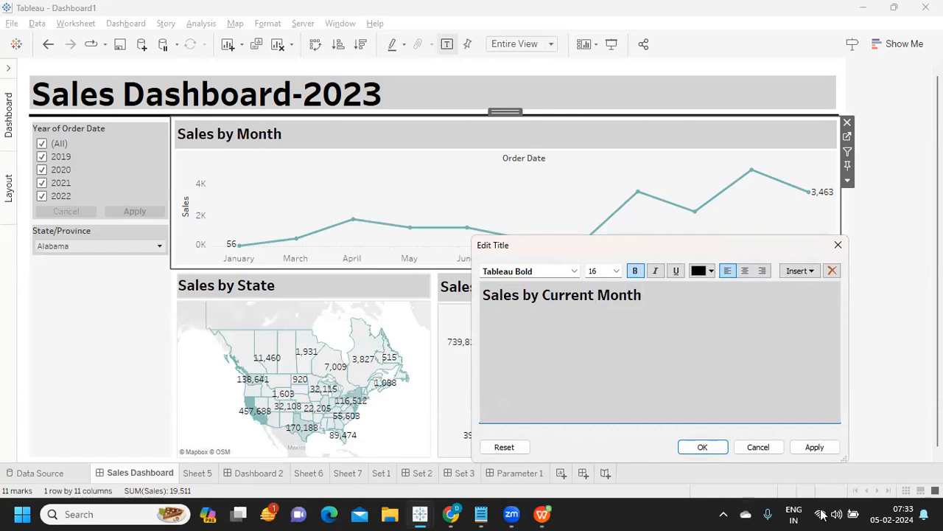
pyautogui.click(813, 446)
pyautogui.click(701, 447)
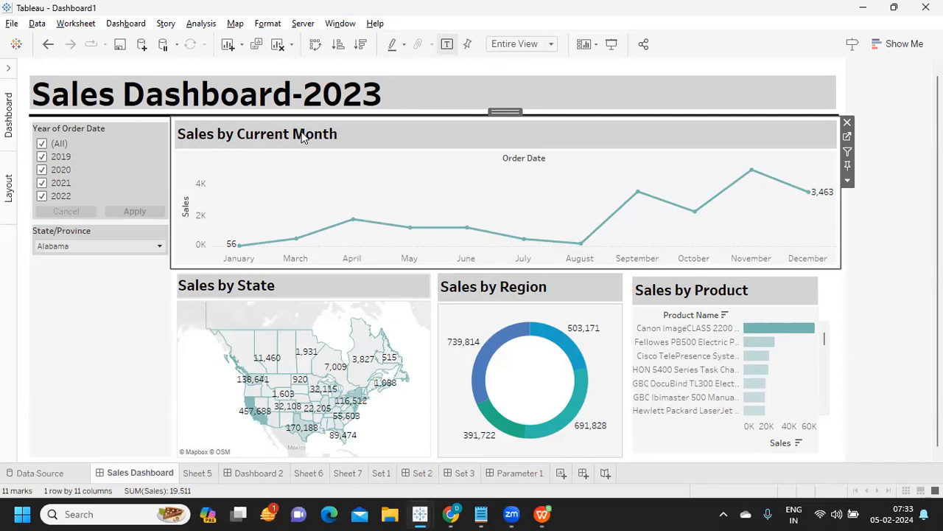
# Switch to the Unit Testing note in Notepad and add the lines "UAT" and "Dev,UAT" below the title check.
pyautogui.moveTo(480, 514)
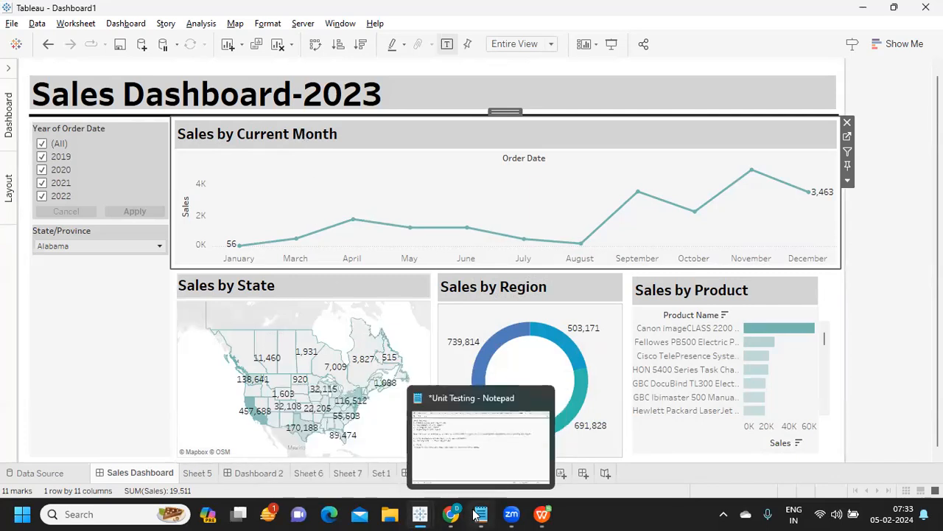
pyautogui.click(480, 473)
pyautogui.press('Return')
pyautogui.press('Return')
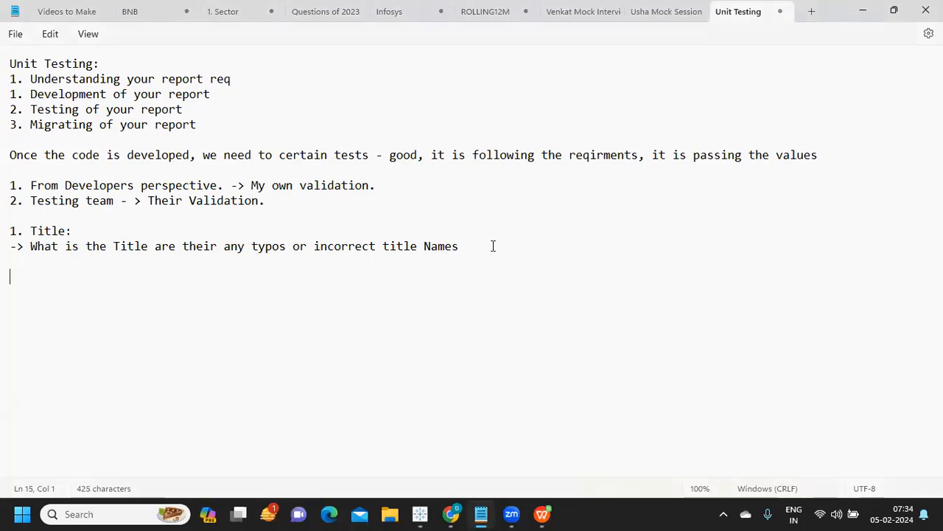
pyautogui.write('UAT')
pyautogui.press('Return')
pyautogui.write('Dev')
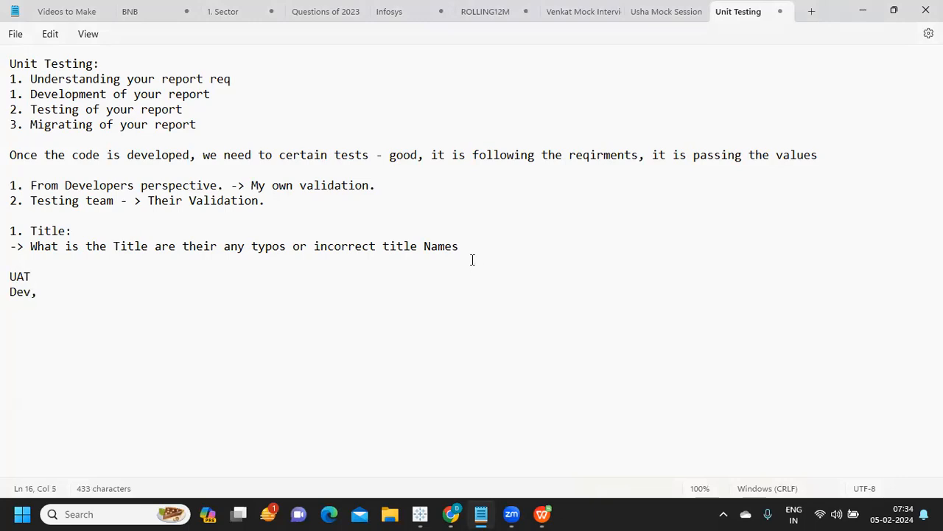
pyautogui.write(',UAT')
pyautogui.moveTo(70, 289); pyautogui.dragTo(6, 301)
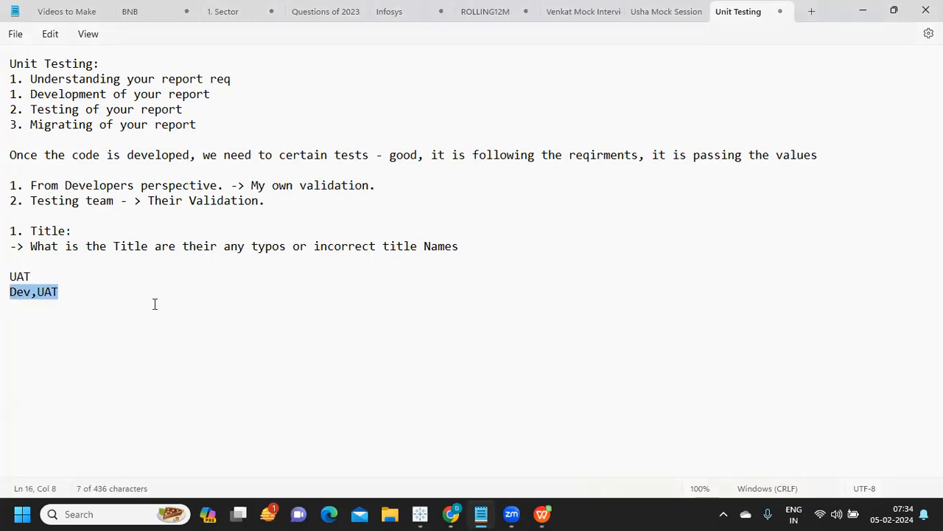
pyautogui.doubleClick(23, 293)
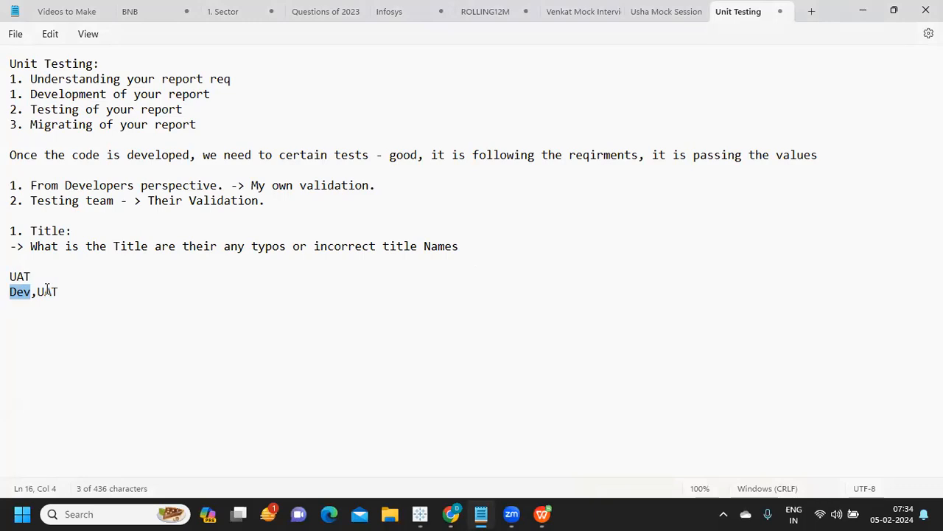
pyautogui.doubleClick(47, 292)
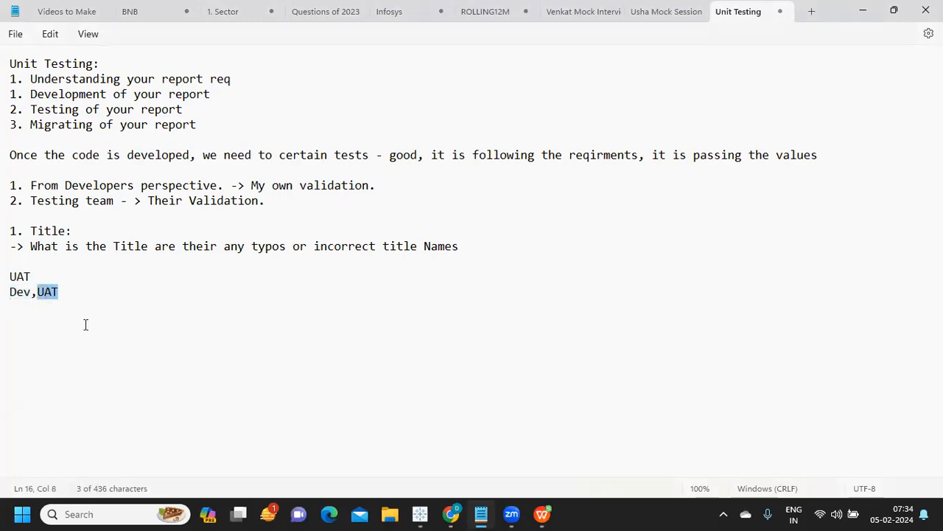
pyautogui.doubleClick(20, 293)
pyautogui.doubleClick(47, 292)
pyautogui.doubleClick(21, 292)
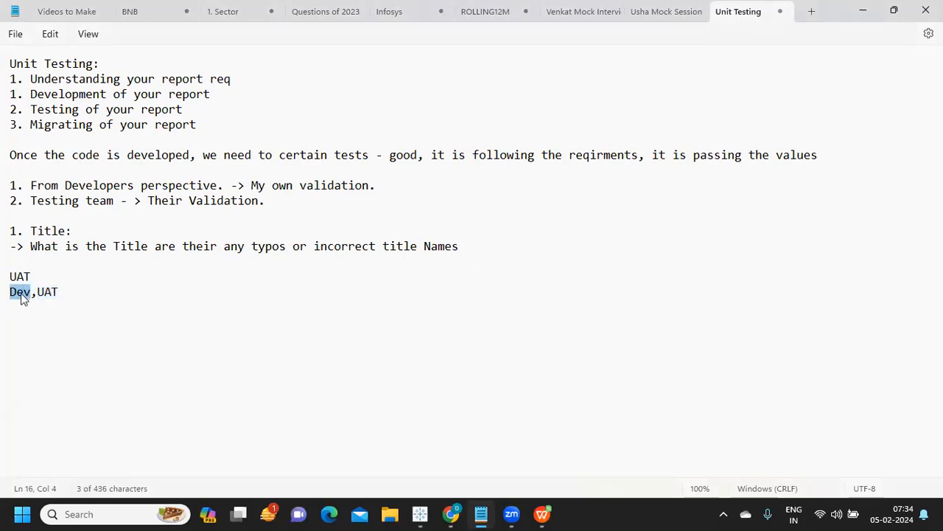
# Append "-> Reports are in sync in all the environments *****" to the "Dev,UAT" line and add "Many Defects" on the line below.
pyautogui.doubleClick(20, 293)
pyautogui.doubleClick(48, 293)
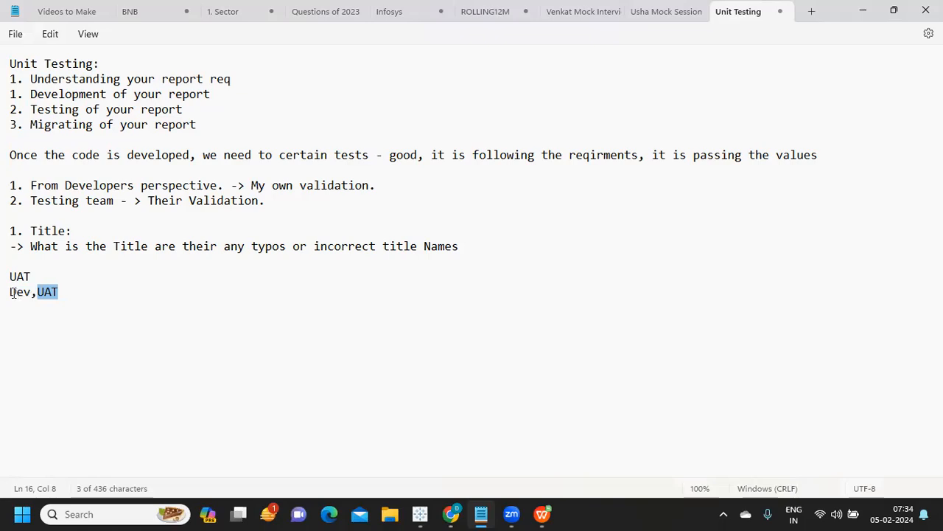
pyautogui.click(66, 293)
pyautogui.write('-> Reports are in sync in all the environment')
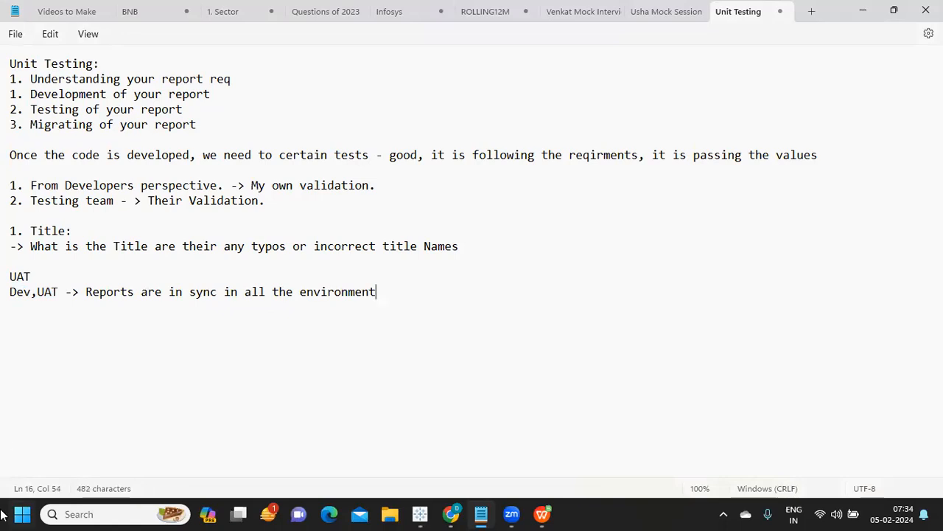
pyautogui.write('s')
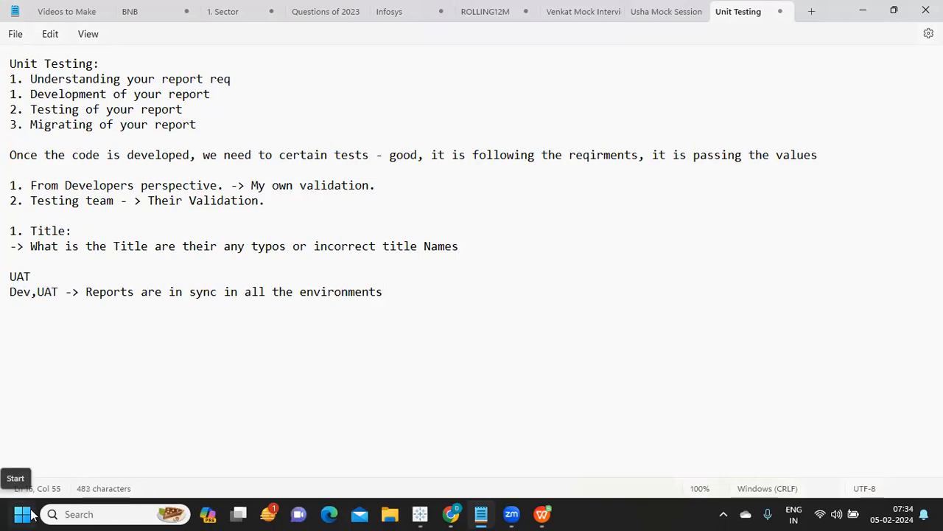
pyautogui.write(' *****')
pyautogui.press('Return')
pyautogui.write('Many Defects')
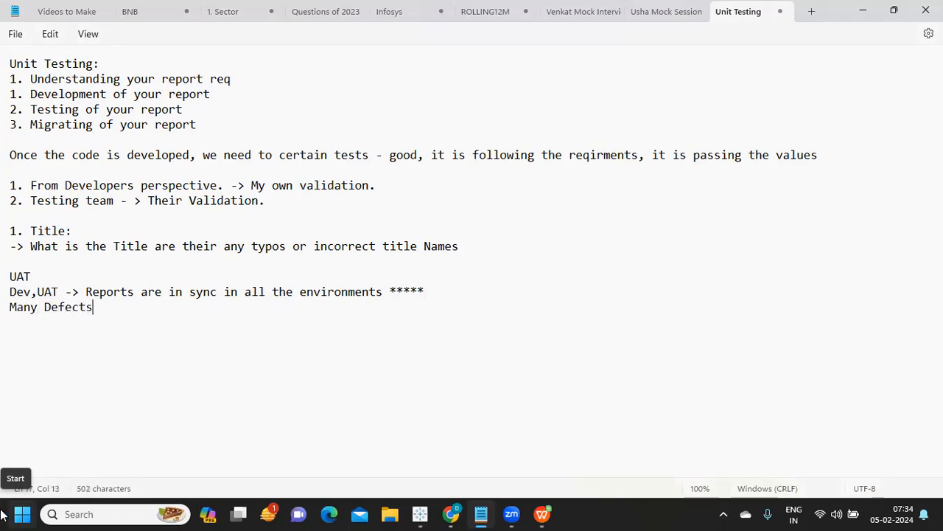
pyautogui.press('Return')
pyautogui.moveTo(108, 310); pyautogui.dragTo(39, 295)
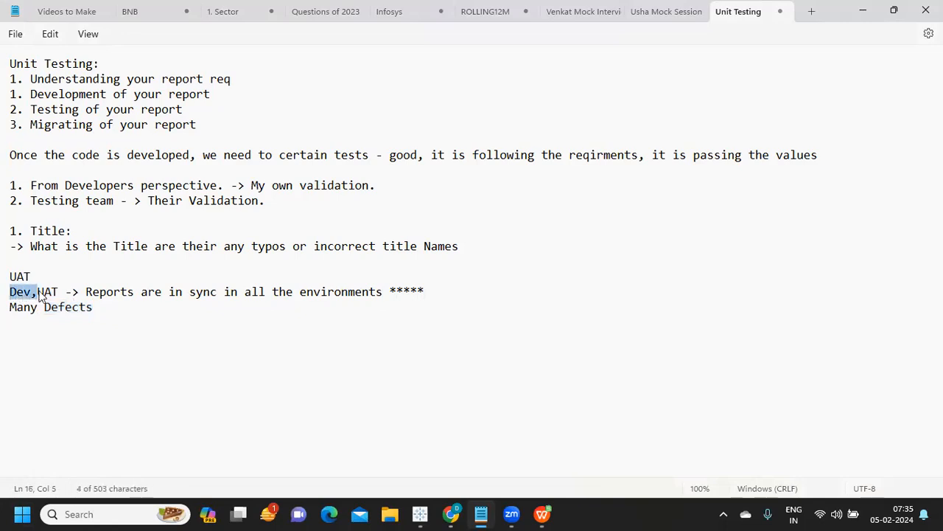
pyautogui.click(79, 342)
pyautogui.doubleClick(44, 293)
pyautogui.doubleClick(20, 293)
pyautogui.keyDown('shift'); pyautogui.click(70, 288); pyautogui.keyUp('shift')
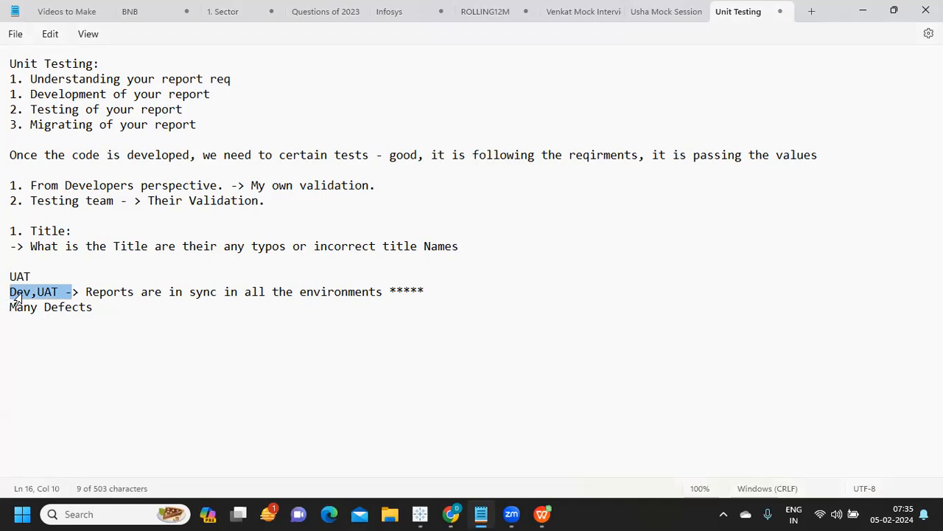
pyautogui.click(42, 362)
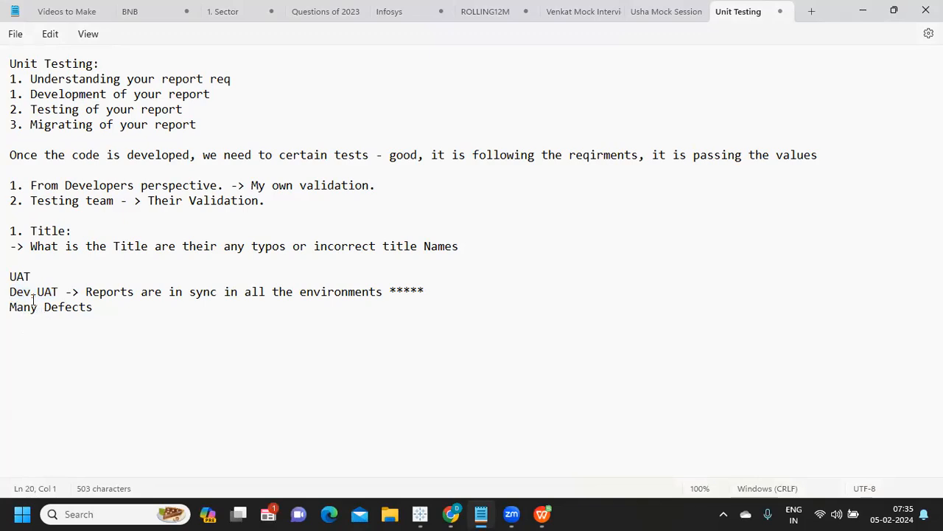
pyautogui.moveTo(9, 293); pyautogui.dragTo(61, 297)
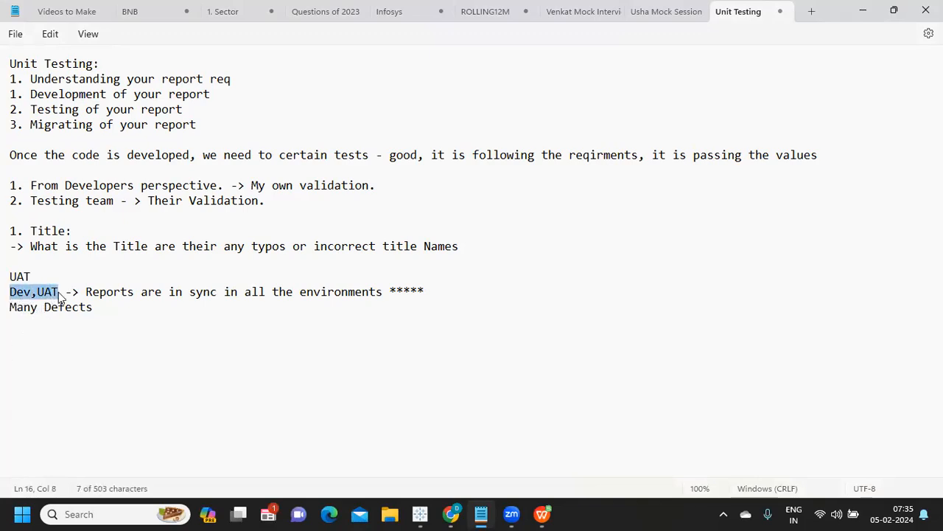
pyautogui.click(109, 344)
pyautogui.moveTo(125, 312); pyautogui.dragTo(2, 279)
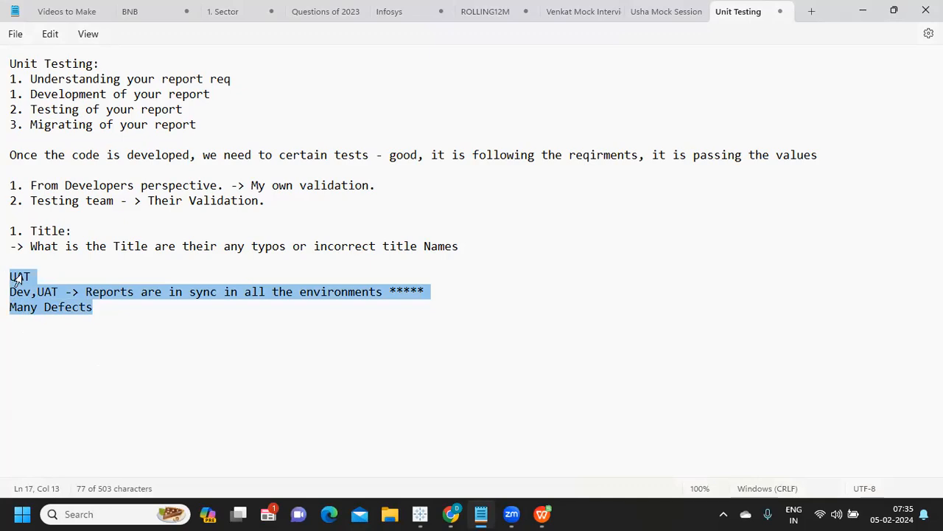
pyautogui.hotkey('alt', 'Tab')
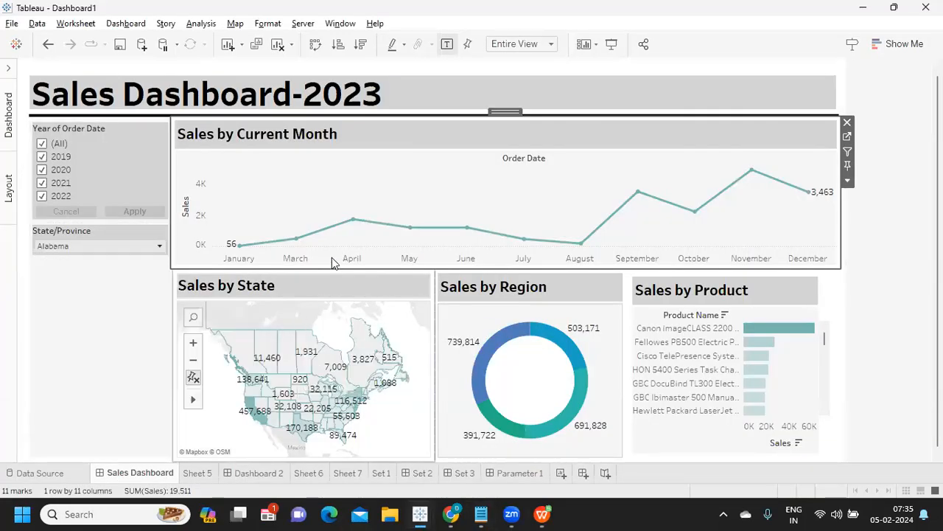
pyautogui.hotkey('alt', 'Tab')
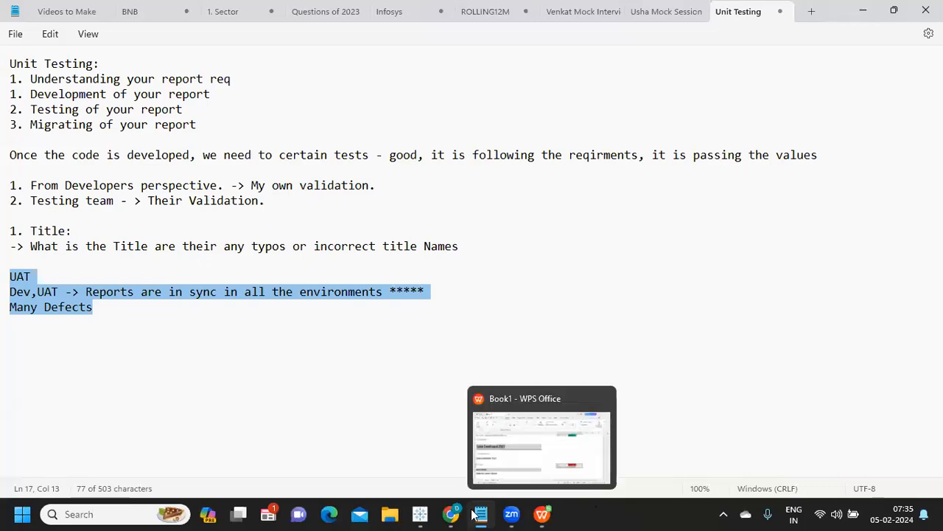
# Switch to the Book1 workbook in WPS Office and rename Sheet1 as "Test 001" and Sheet2 as "Test 002".
pyautogui.click(492, 462)
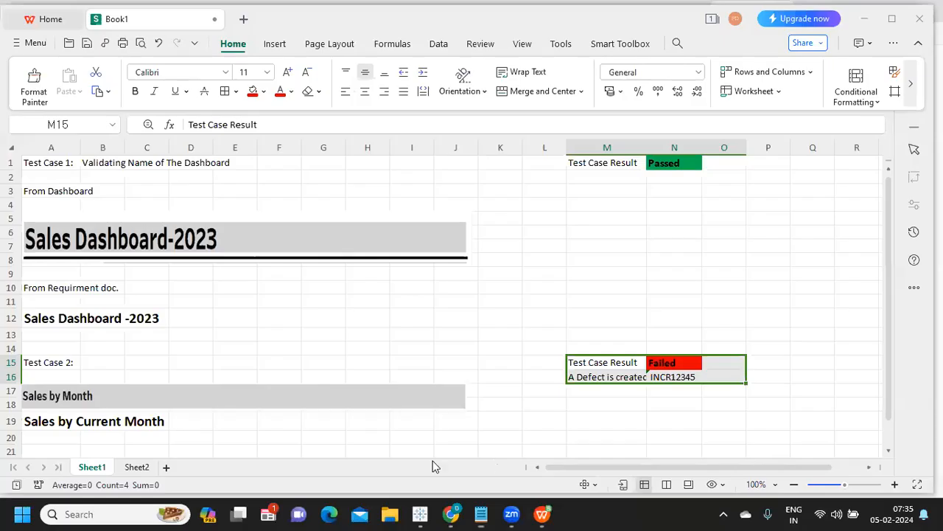
pyautogui.doubleClick(94, 467)
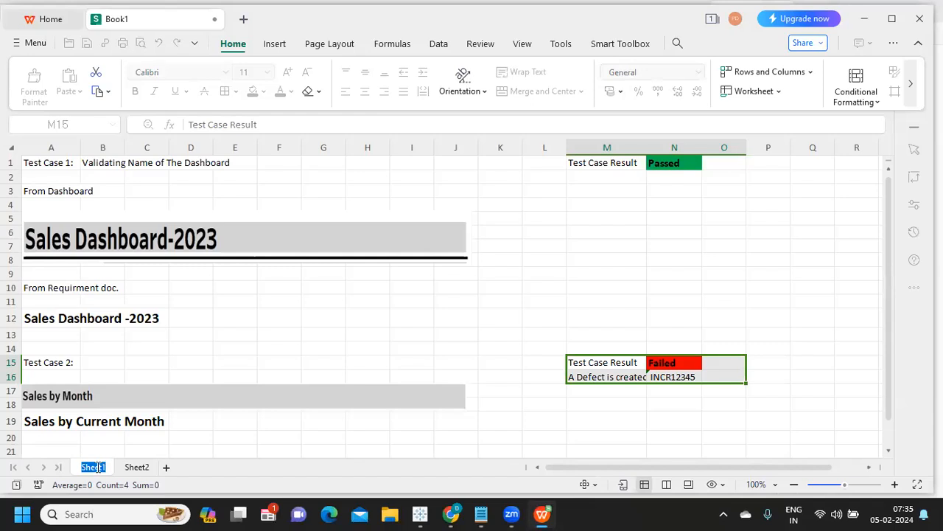
pyautogui.write('Test 001')
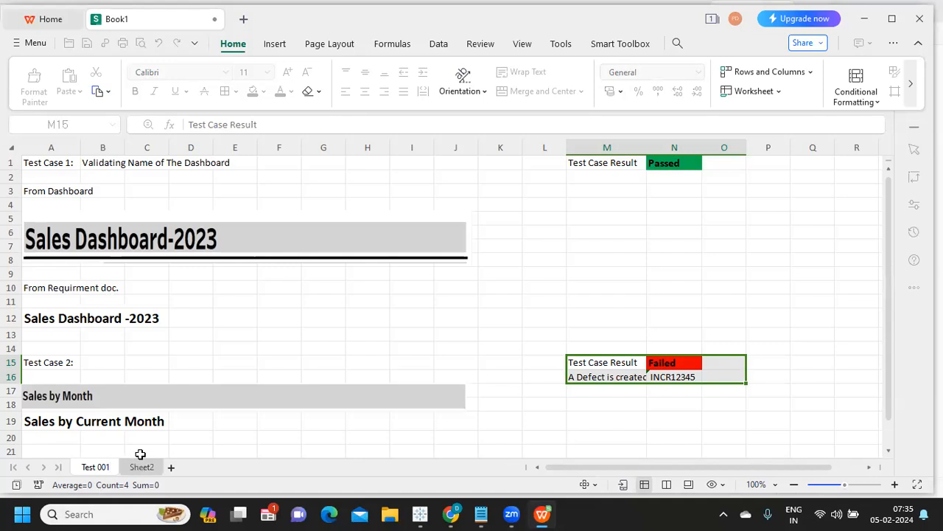
pyautogui.scroll(-2, 164, 417)
pyautogui.scroll(2, 165, 417)
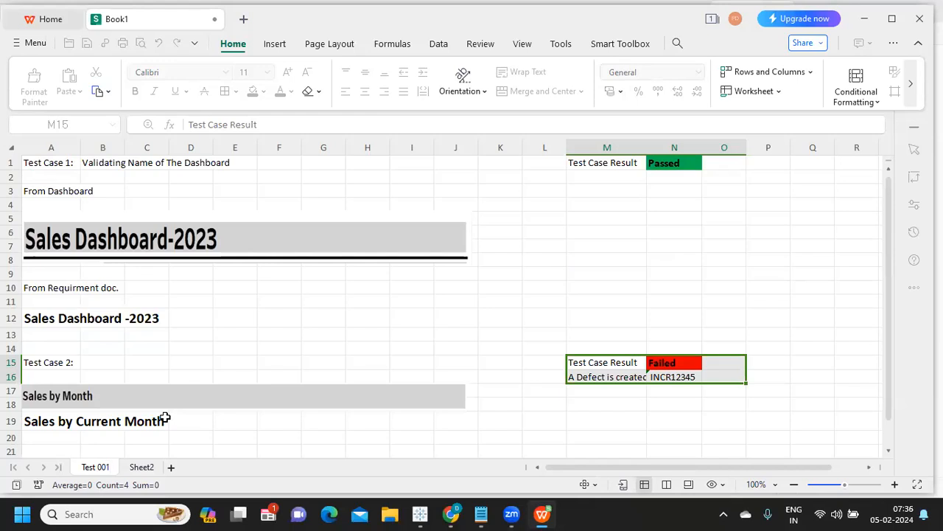
pyautogui.click(674, 366)
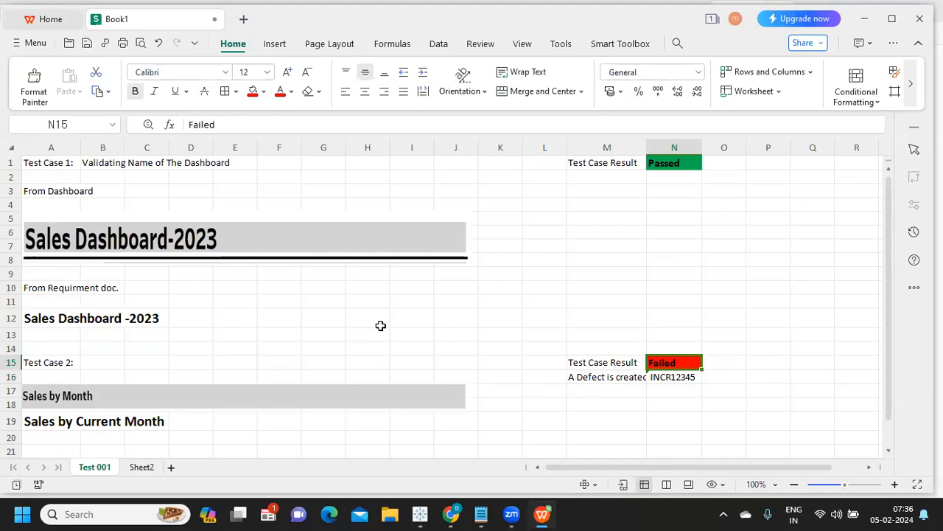
pyautogui.click(133, 468)
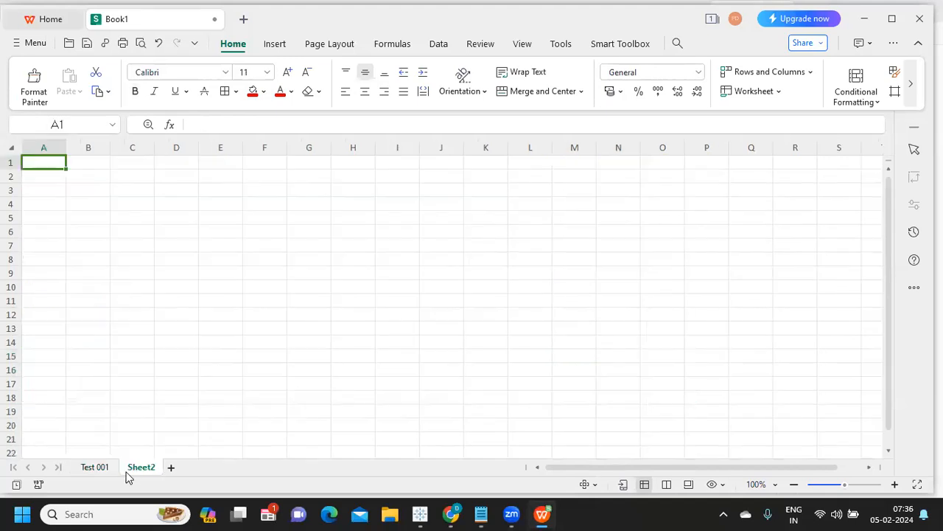
pyautogui.doubleClick(134, 466)
pyautogui.write('Test 002')
pyautogui.press('Return')
# Switch to the Tableau sales dashboard, filter Year of Order Date to 2019 only and inspect the monthly points of the sales line chart.
pyautogui.hotkey('alt', 'Tab')
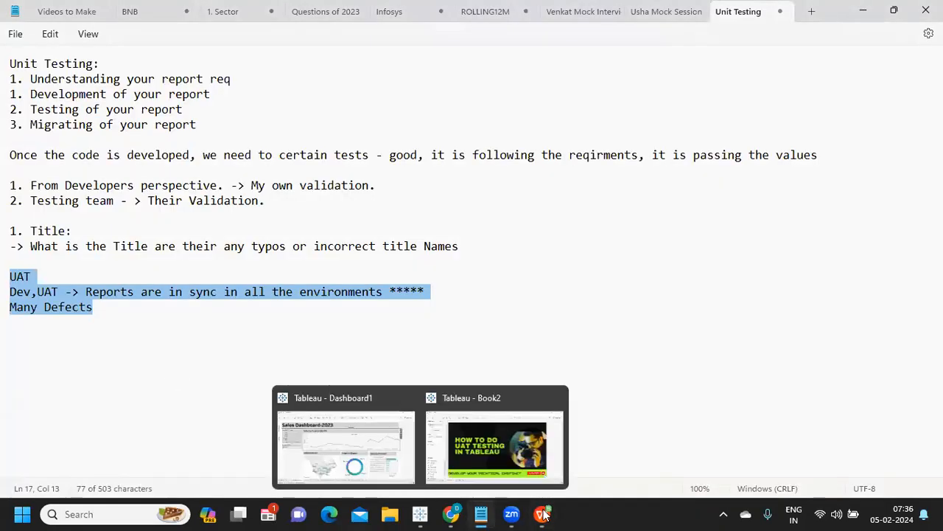
pyautogui.moveTo(537, 516)
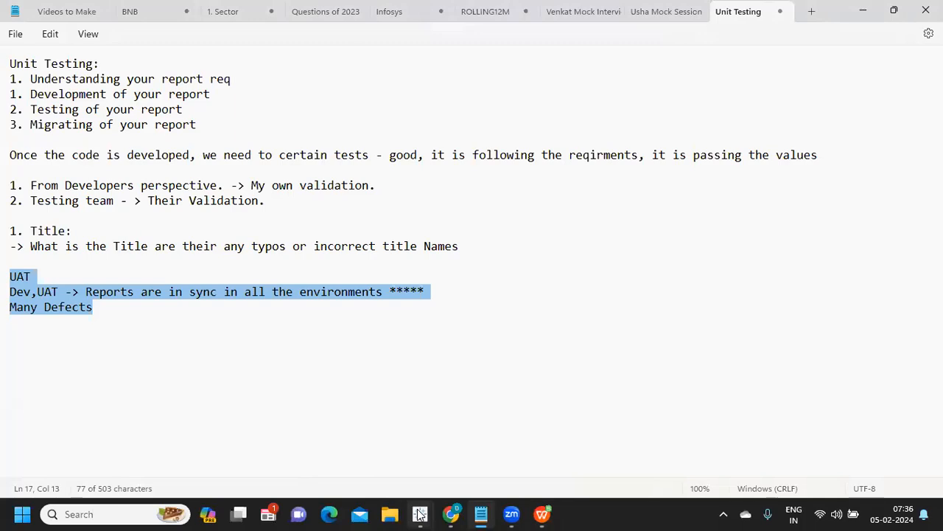
pyautogui.moveTo(417, 504)
pyautogui.click(361, 461)
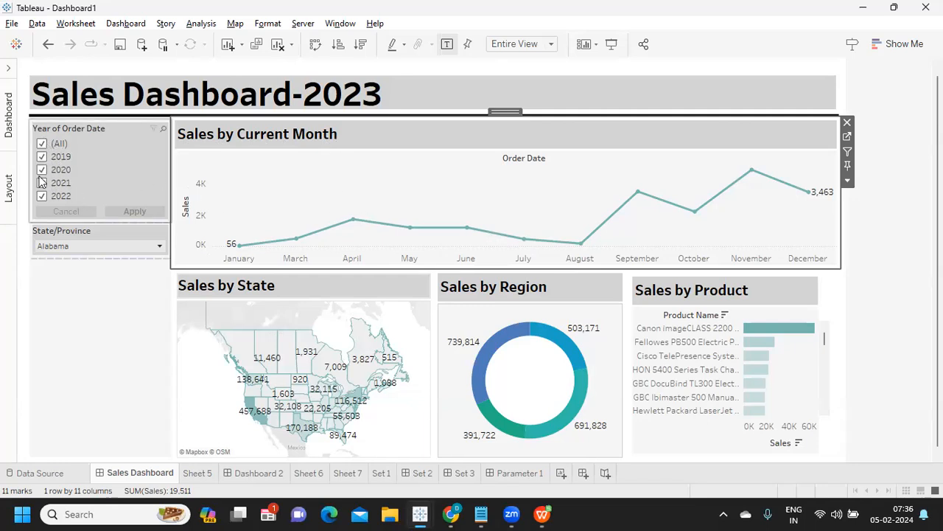
pyautogui.click(42, 144)
pyautogui.click(42, 156)
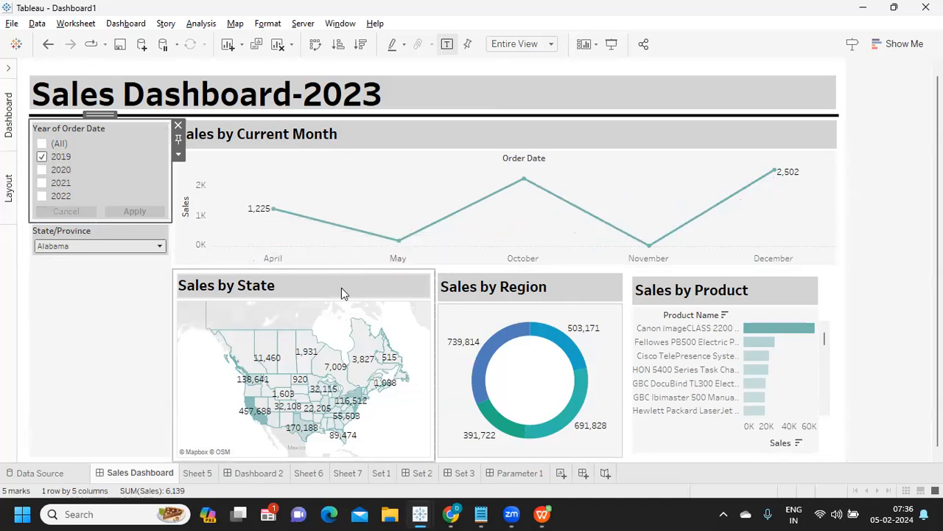
pyautogui.moveTo(269, 218)
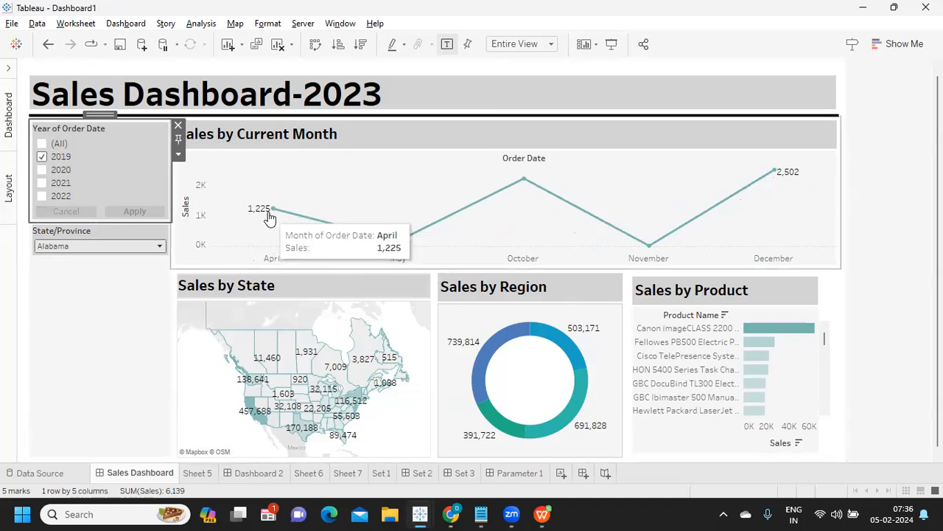
pyautogui.moveTo(398, 246)
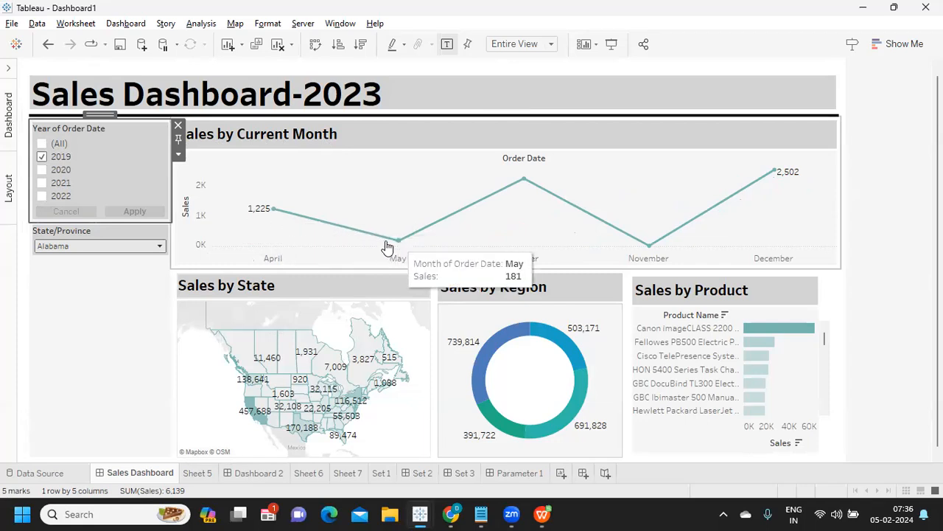
pyautogui.moveTo(521, 183)
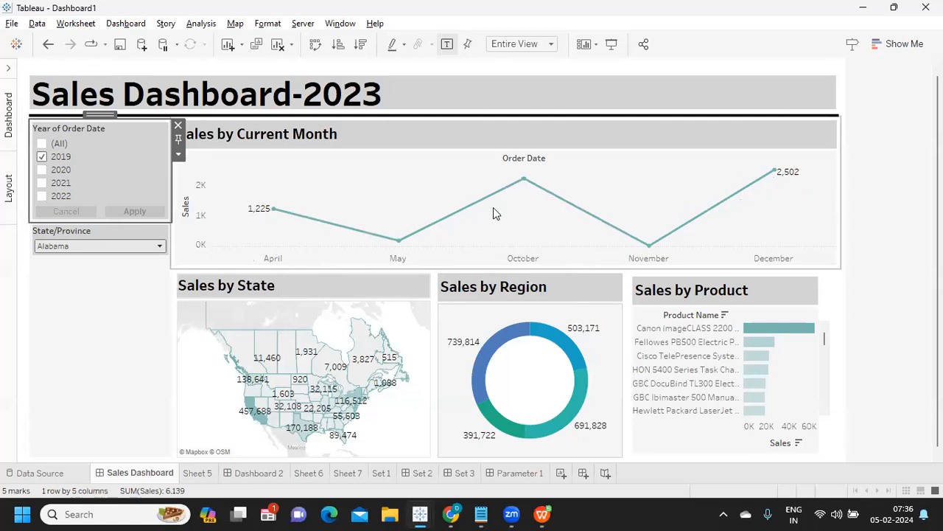
pyautogui.moveTo(460, 219)
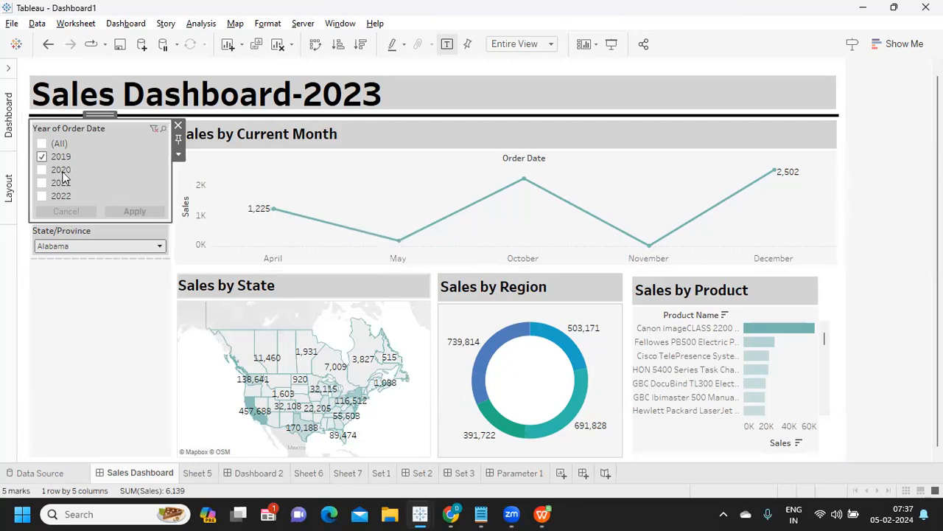
pyautogui.click(42, 143)
pyautogui.click(42, 145)
pyautogui.click(42, 157)
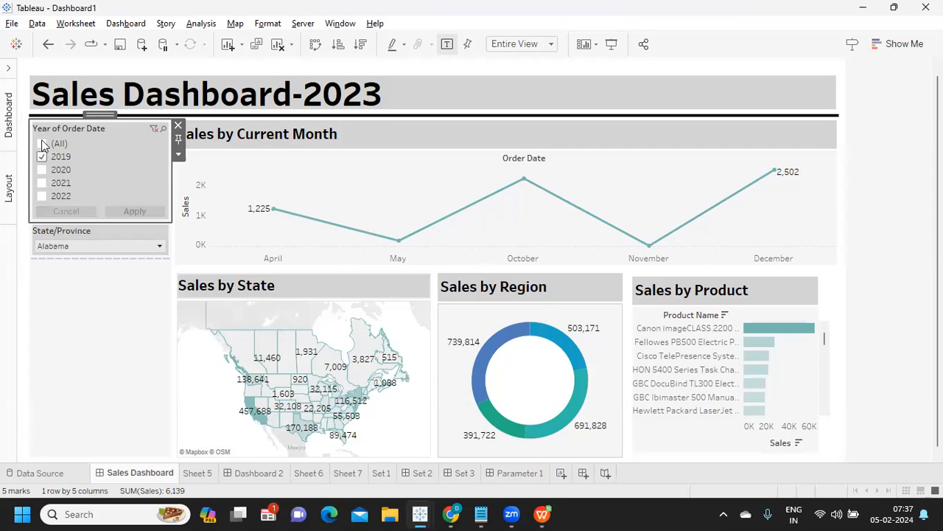
pyautogui.click(42, 144)
pyautogui.click(42, 144)
pyautogui.click(42, 157)
pyautogui.click(100, 329)
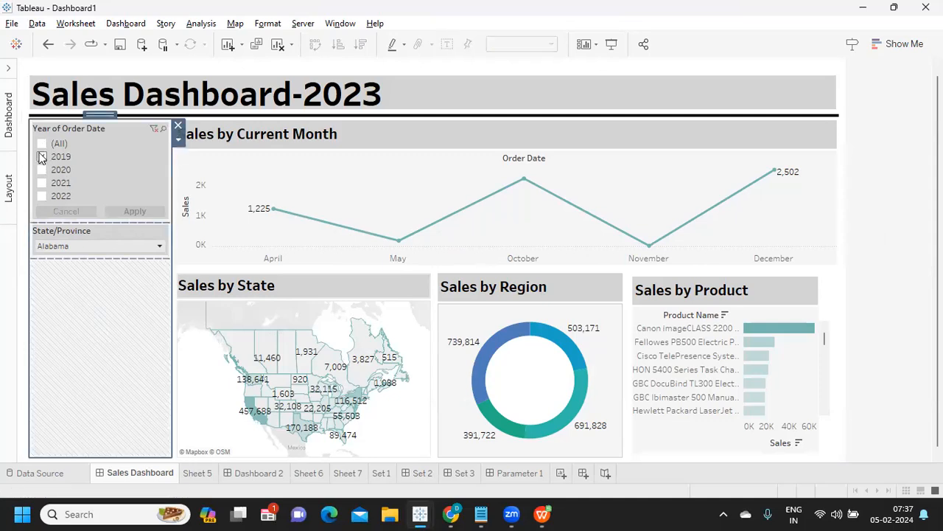
# Capture a screen snip of the whole "Sales by Current Month" chart, including its title, filtered to 2019.
pyautogui.click(916, 247)
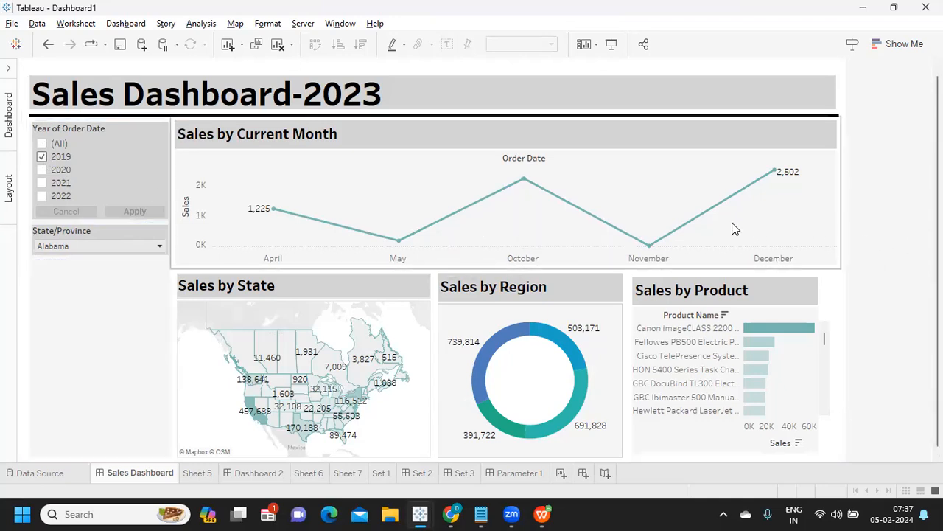
pyautogui.press('super+shift+s')
pyautogui.moveTo(175, 119); pyautogui.dragTo(841, 272)
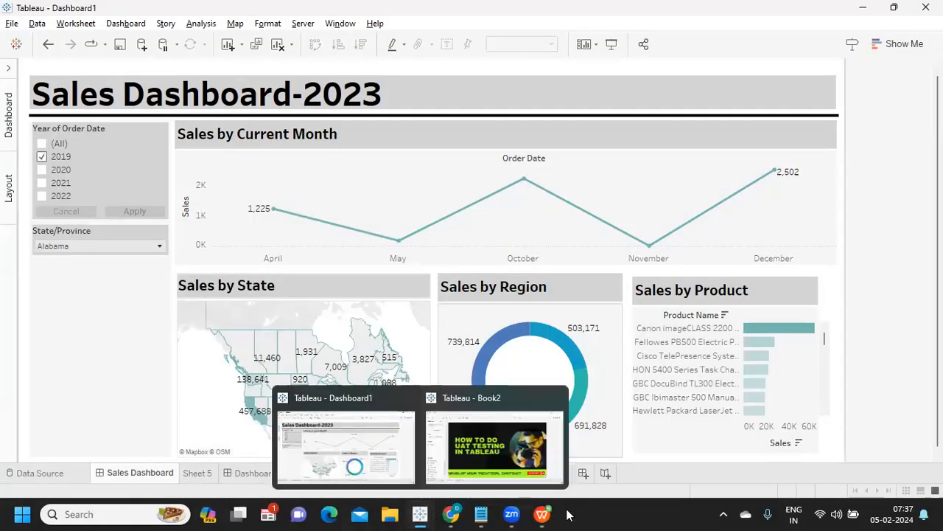
# Switch to the WPS workbook and enter "Test Case : Validating Sales by Current Month" in A1 of the Test 002 sheet.
pyautogui.moveTo(542, 514)
pyautogui.click(545, 459)
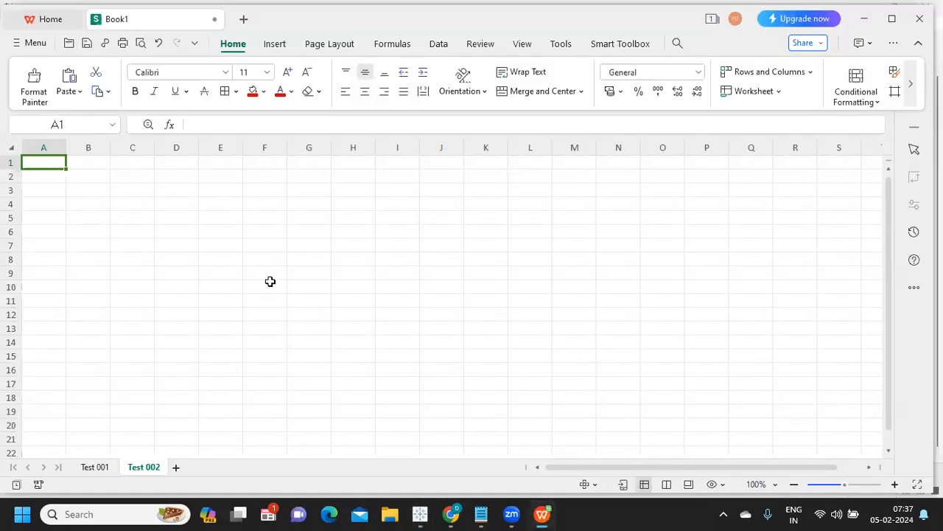
pyautogui.write('Test Ca')
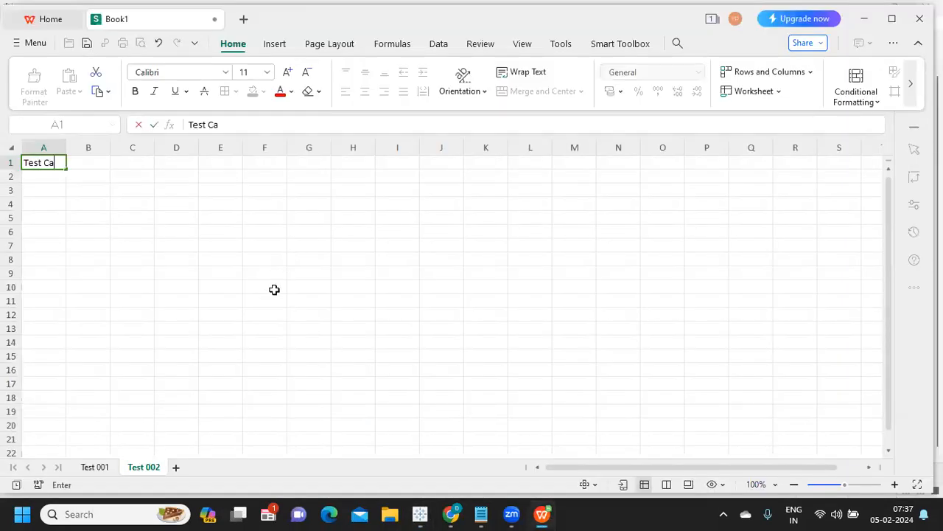
pyautogui.write('se : Validati')
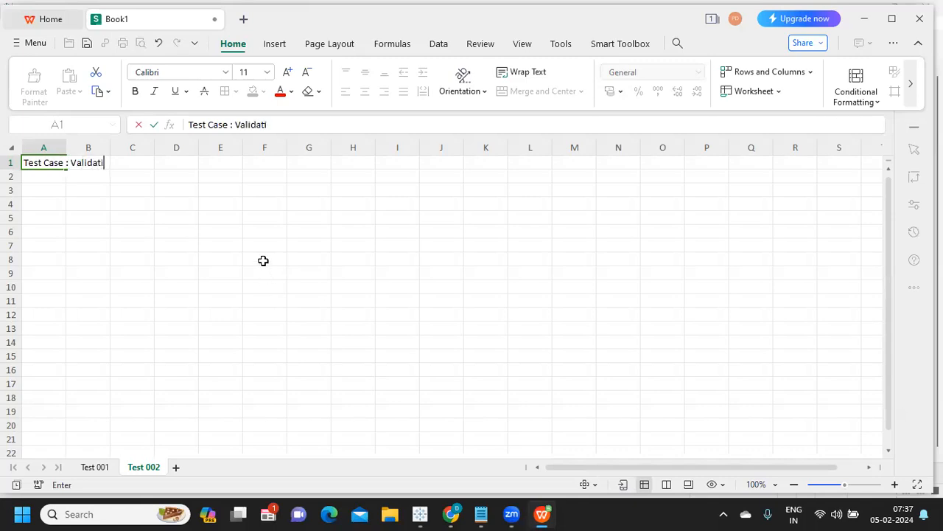
pyautogui.write('ng fa')
pyautogui.press('BackSpace')
pyautogui.press('BackSpace')
pyautogui.write('Sales')
pyautogui.press('BackSpace')
pyautogui.press('BackSpace')
pyautogui.write('by ')
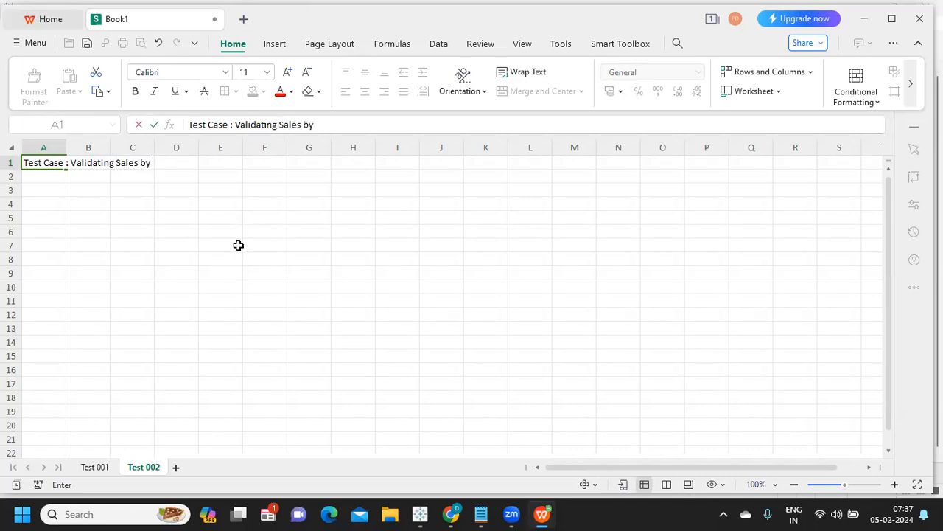
pyautogui.write('Current Month')
pyautogui.press('Return')
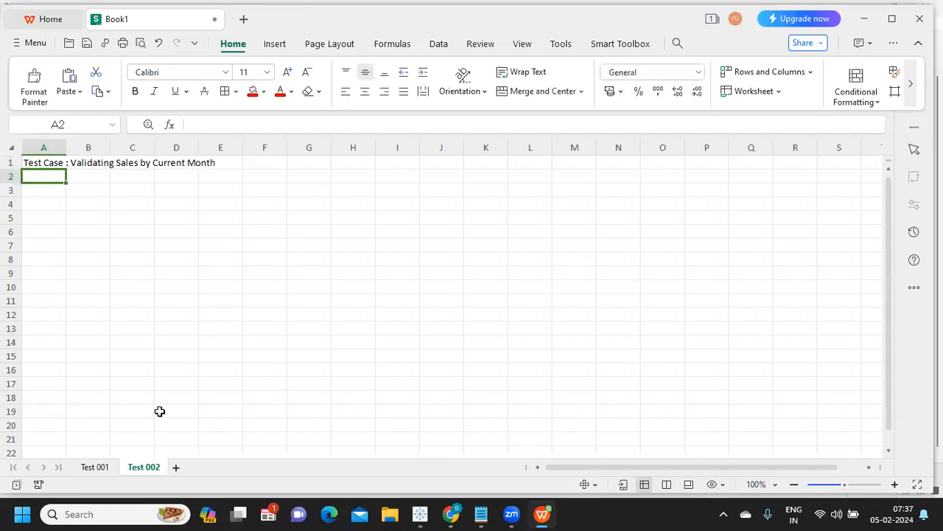
# Paste the captured "Sales by Current Month" chart at A3, below the test case heading.
pyautogui.press('Down')
pyautogui.hotkey('ctrl', 'v')
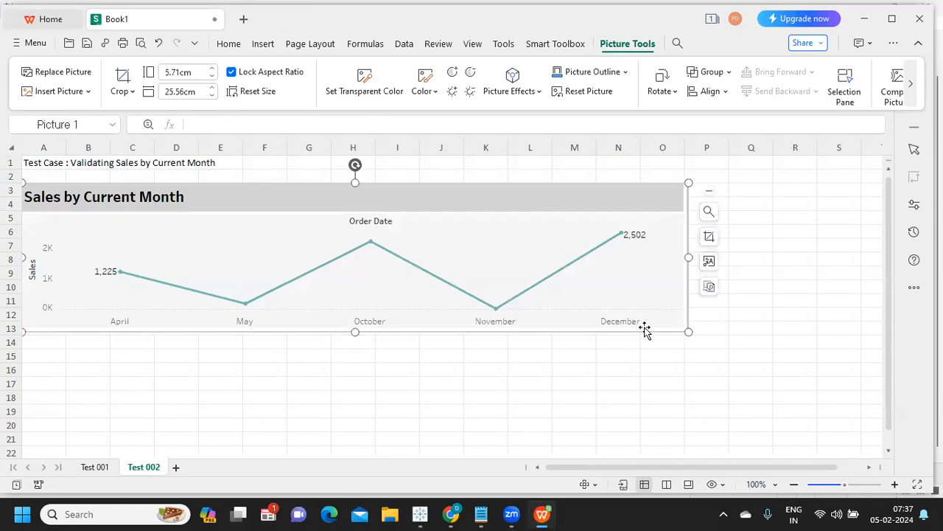
# Shrink the pasted "Sales by Current Month" picture proportionally to about 4.53 cm by 20.21 cm and select A12 below it.
pyautogui.moveTo(690, 332); pyautogui.dragTo(403, 301)
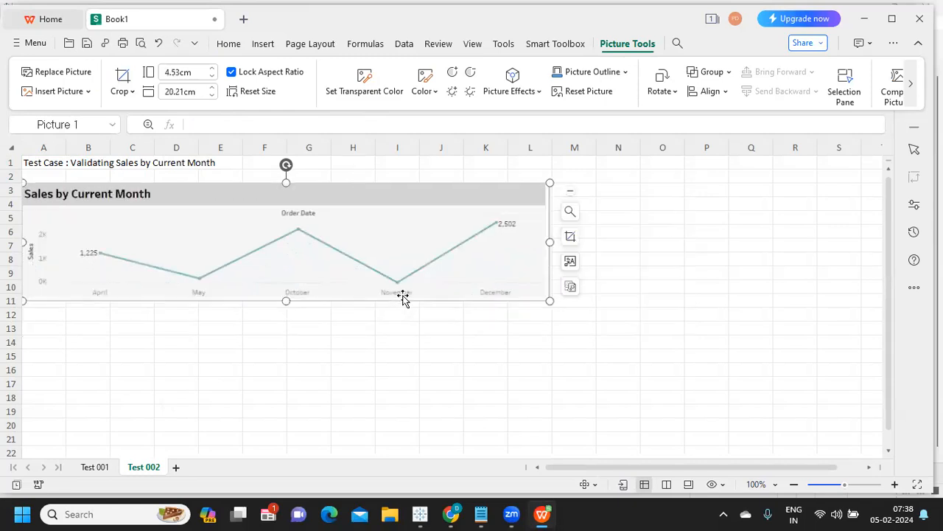
pyautogui.click(221, 326)
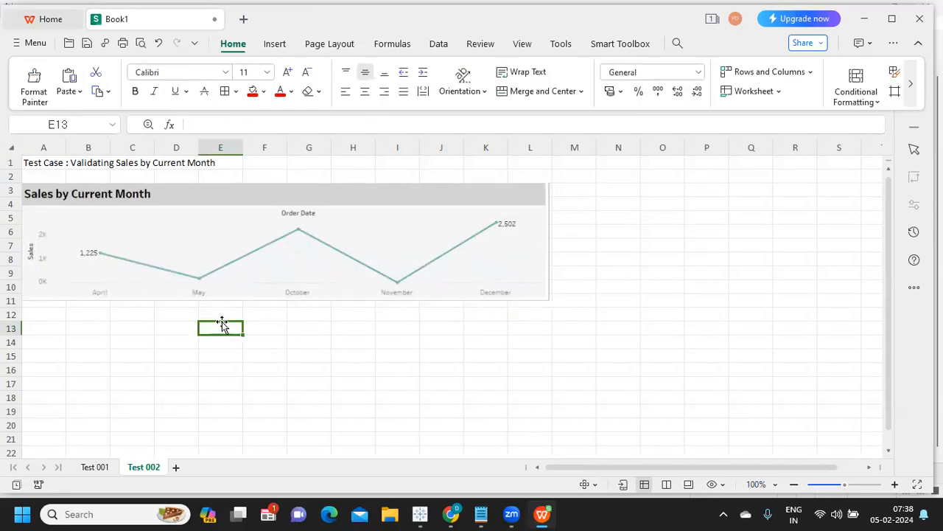
pyautogui.click(31, 317)
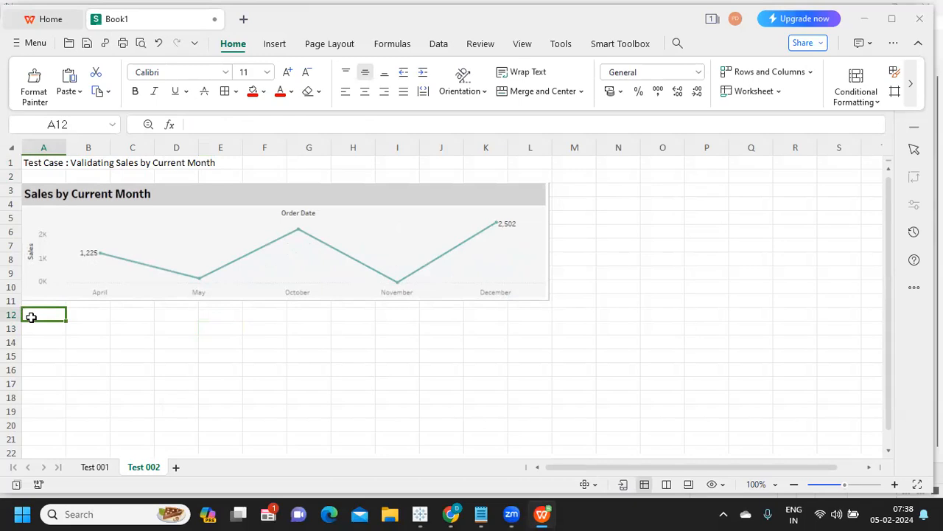
# Switch to the Unit Testing note in Notepad and add a blank line and a new line after "Many Defects".
pyautogui.hotkey('alt', 'Tab')
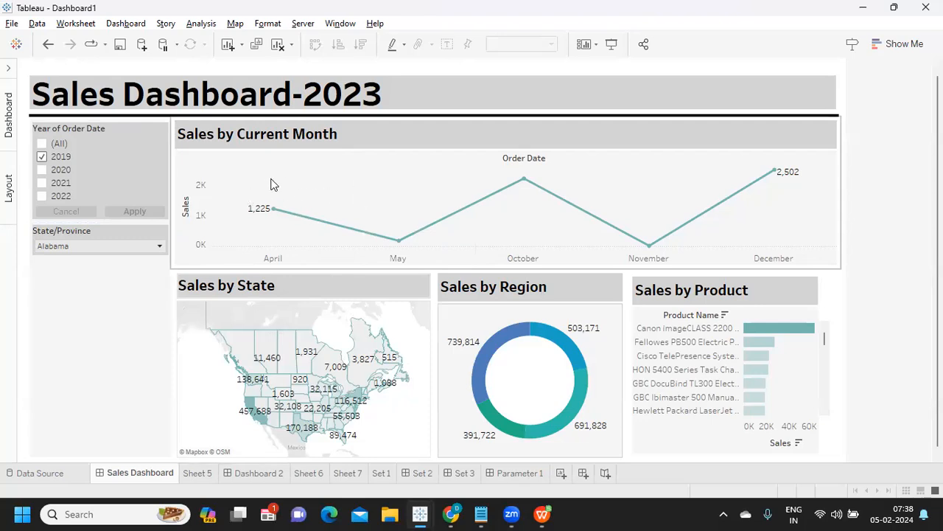
pyautogui.moveTo(481, 514)
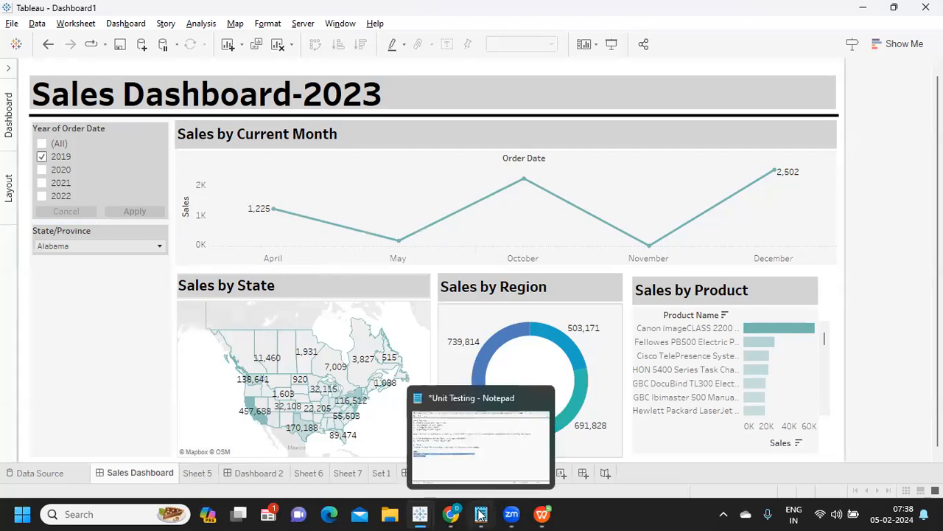
pyautogui.click(461, 452)
pyautogui.click(163, 308)
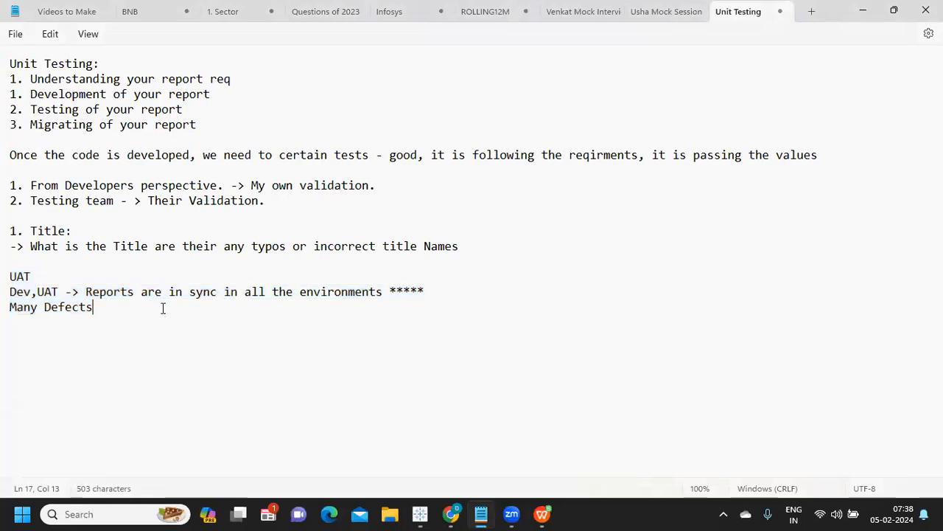
pyautogui.press('Return')
pyautogui.press('Return')
pyautogui.write('select')
pyautogui.press('BackSpace')
pyautogui.press('BackSpace')
pyautogui.press('BackSpace')
pyautogui.press('BackSpace')
pyautogui.press('BackSpace')
pyautogui.press('BackSpace')
pyautogui.press('BackSpace')
# Write the query "SELECT Month(orderdate),sum(sales) from sample_superstore group by Month(orderdate)" below the existing notes.
pyautogui.write('SELECT ')
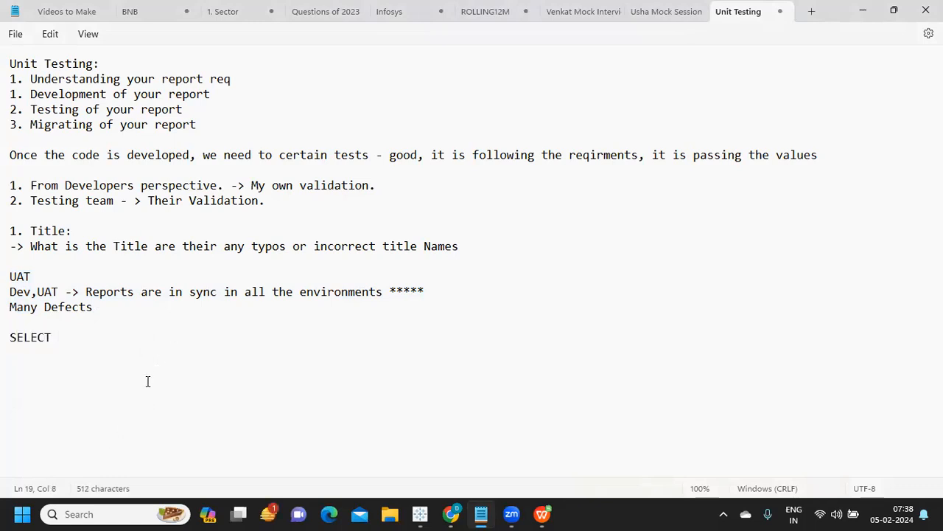
pyautogui.write('Month(orderdate')
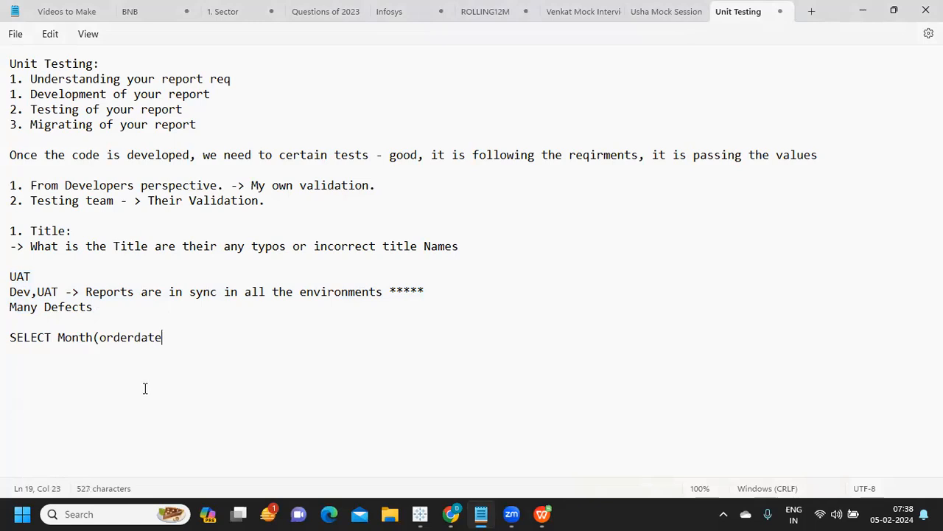
pyautogui.write('),sum(sales')
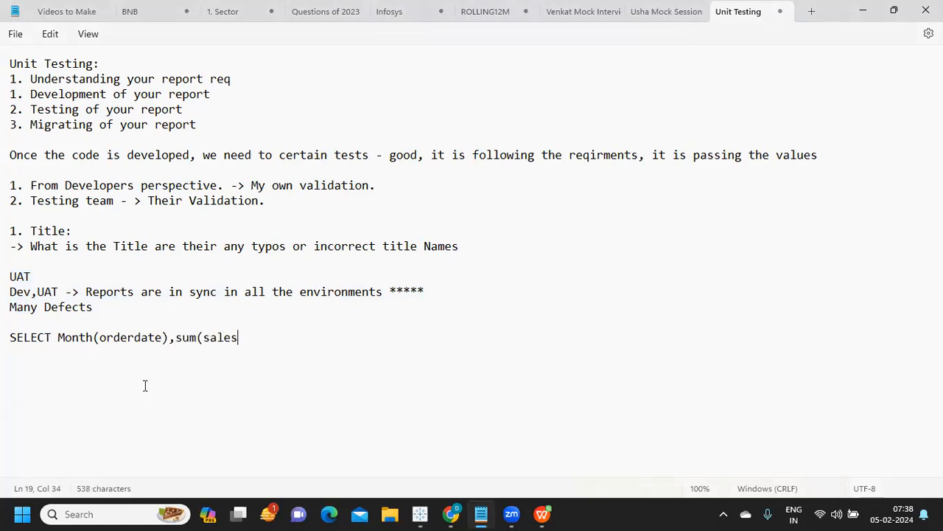
pyautogui.write(') from sample')
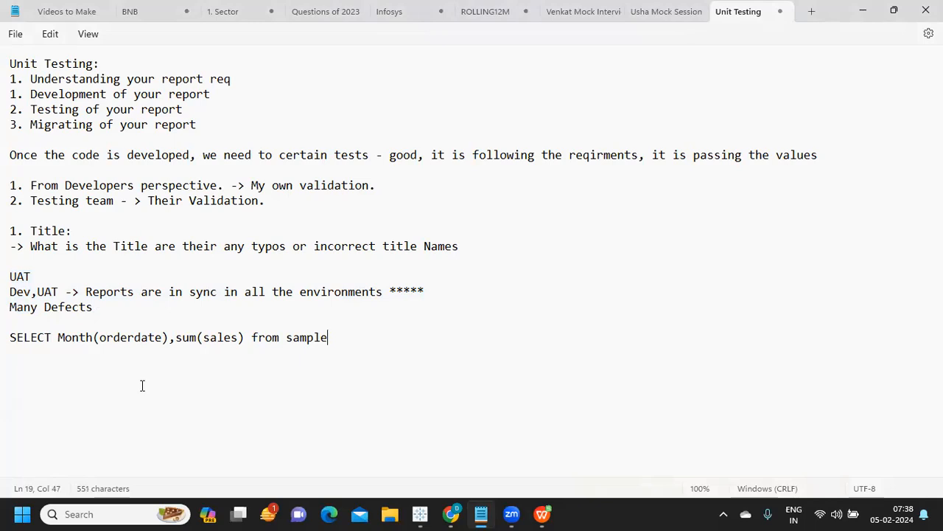
pyautogui.write('_supers')
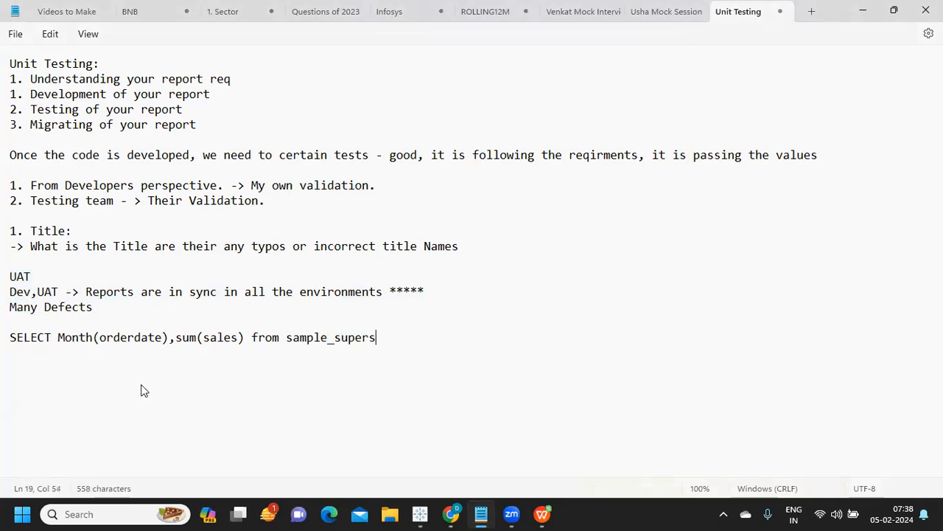
pyautogui.write('tory')
pyautogui.press('BackSpace')
pyautogui.write('e group by ')
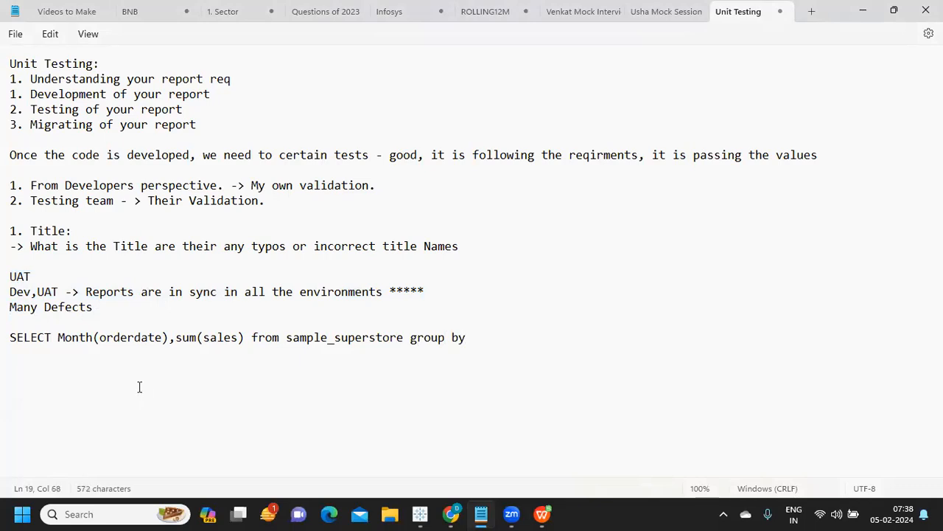
pyautogui.write('Month(orderdate')
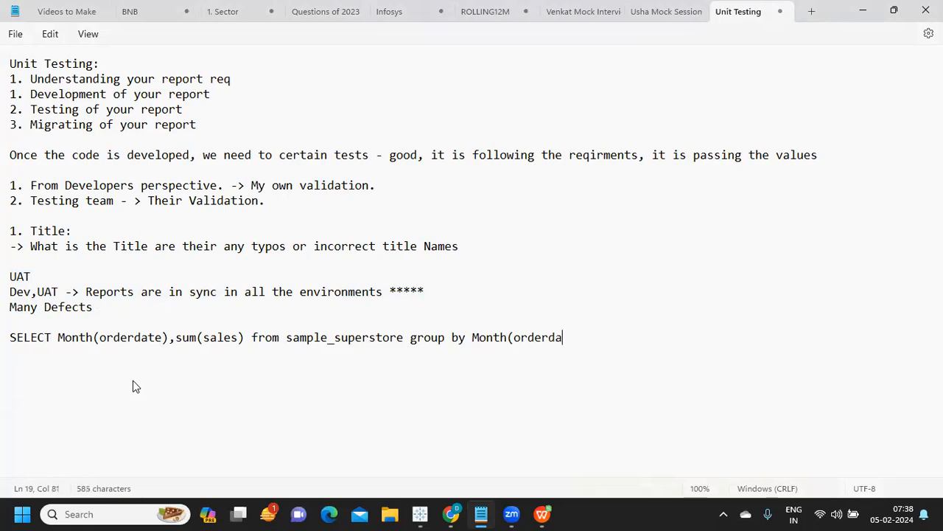
pyautogui.write(')')
pyautogui.write(' wher')
pyautogui.press('BackSpace')
pyautogui.press('BackSpace')
pyautogui.press('BackSpace')
pyautogui.press('BackSpace')
# Insert the condition "where Year(orderdate)=2019" between the table name and the group by clause of the query.
pyautogui.click(407, 338)
pyautogui.write('w')
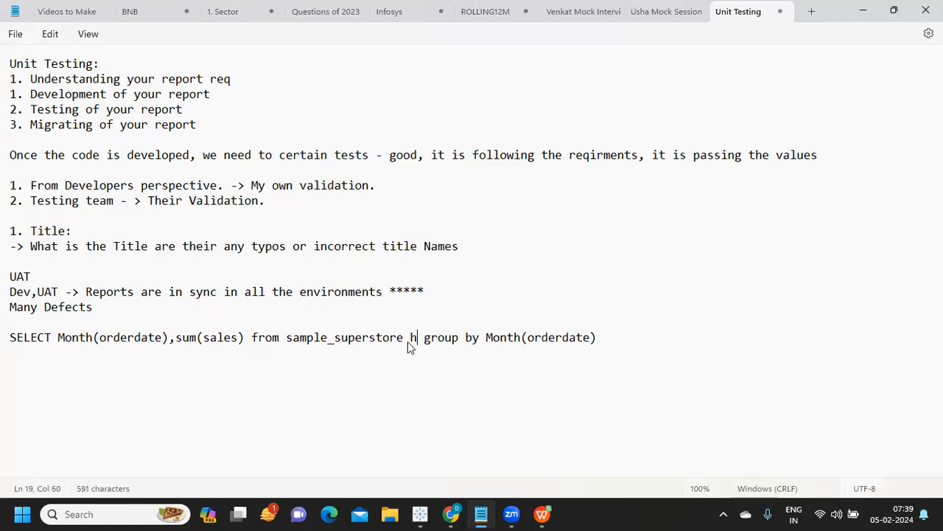
pyautogui.write('here Month')
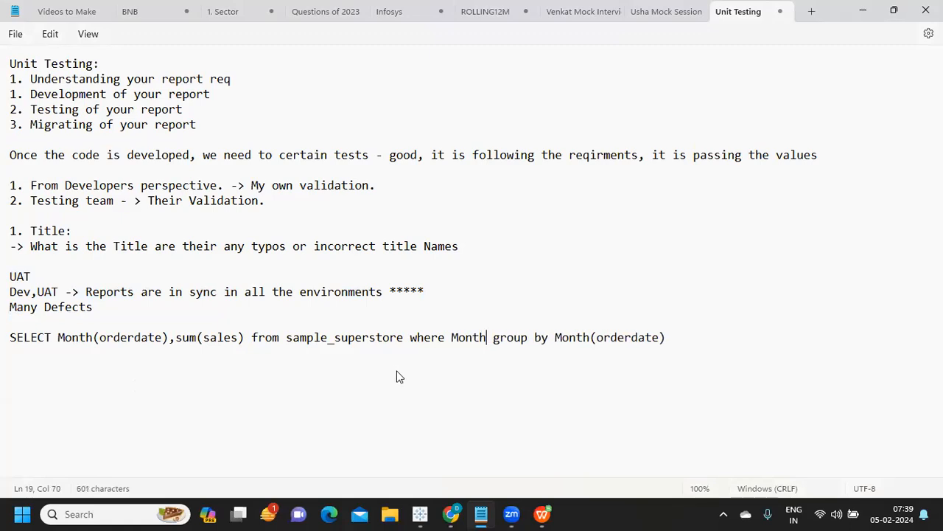
pyautogui.press('BackSpace')
pyautogui.press('BackSpace')
pyautogui.press('BackSpace')
pyautogui.press('BackSpace')
pyautogui.press('BackSpace')
pyautogui.write('Year')
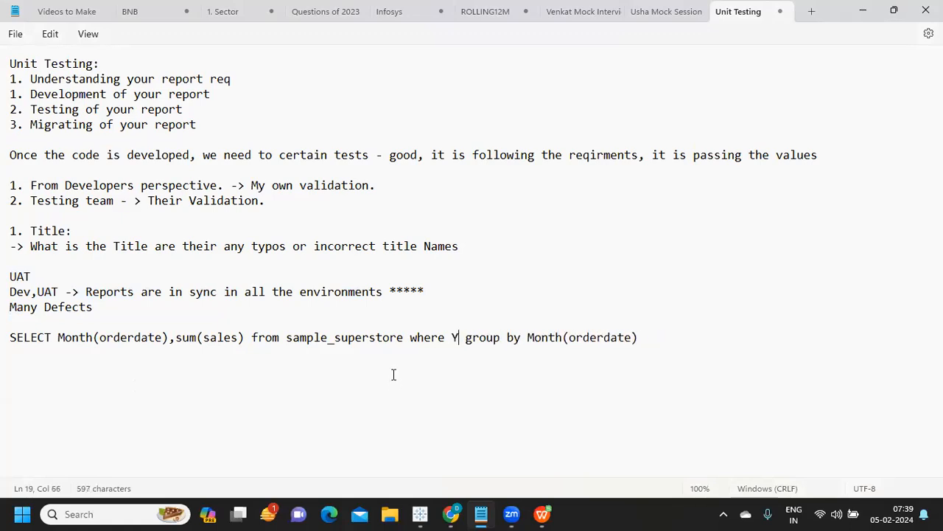
pyautogui.write('(order')
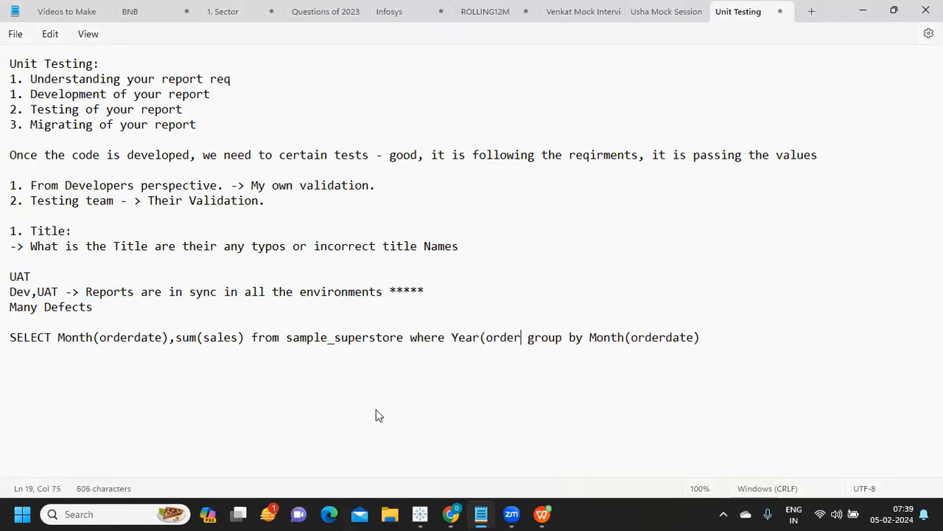
pyautogui.write('date)')
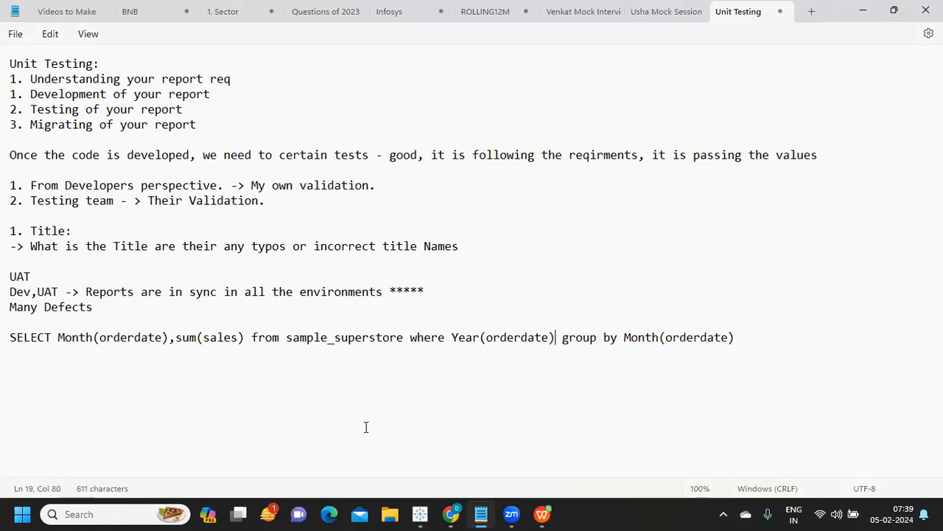
pyautogui.write('=2019')
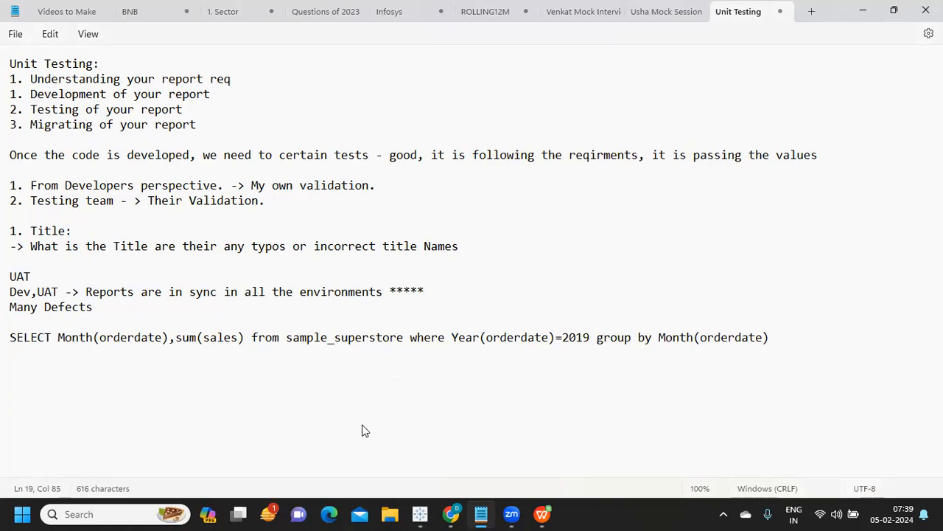
# Replace Month(orderdate) in the query's SELECT list with datetrunc('month',orderdate).
pyautogui.click(71, 339)
pyautogui.moveTo(59, 337); pyautogui.dragTo(93, 340)
pyautogui.write('dae')
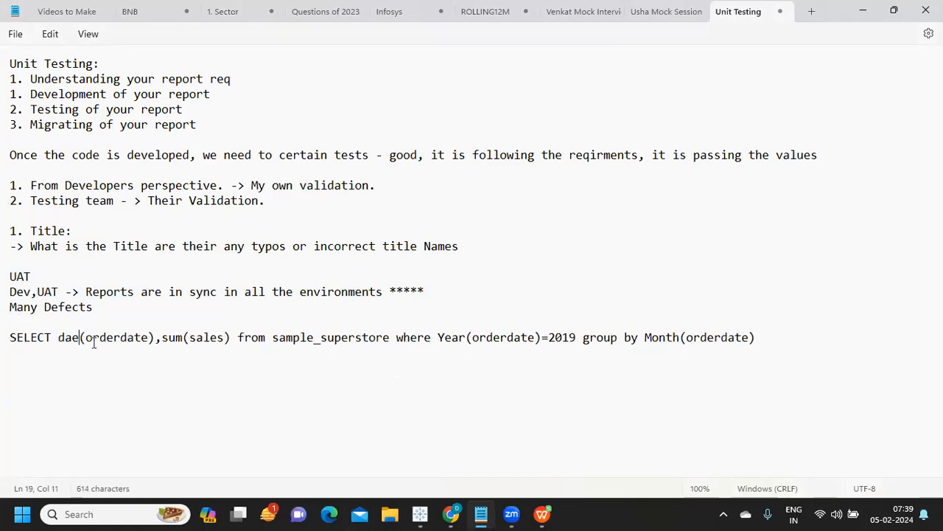
pyautogui.press('BackSpace')
pyautogui.write('tetrunc')
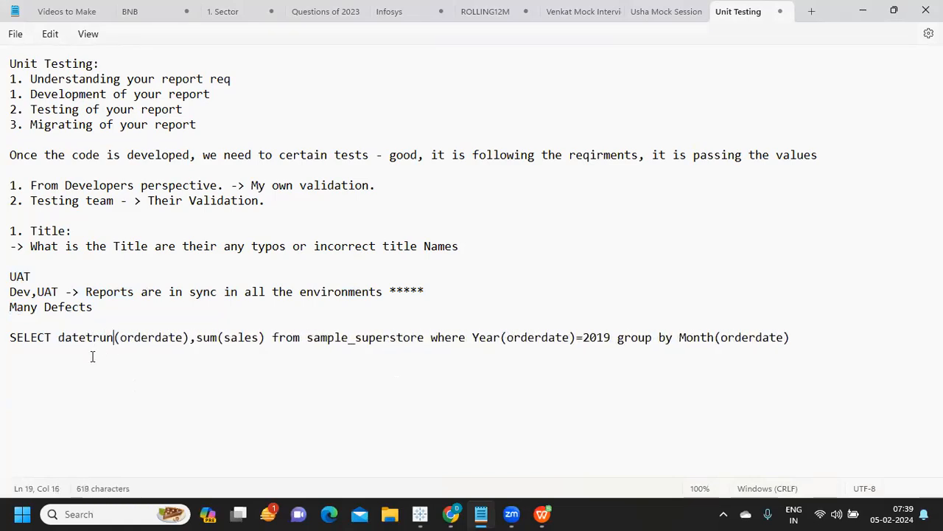
pyautogui.write("'m")
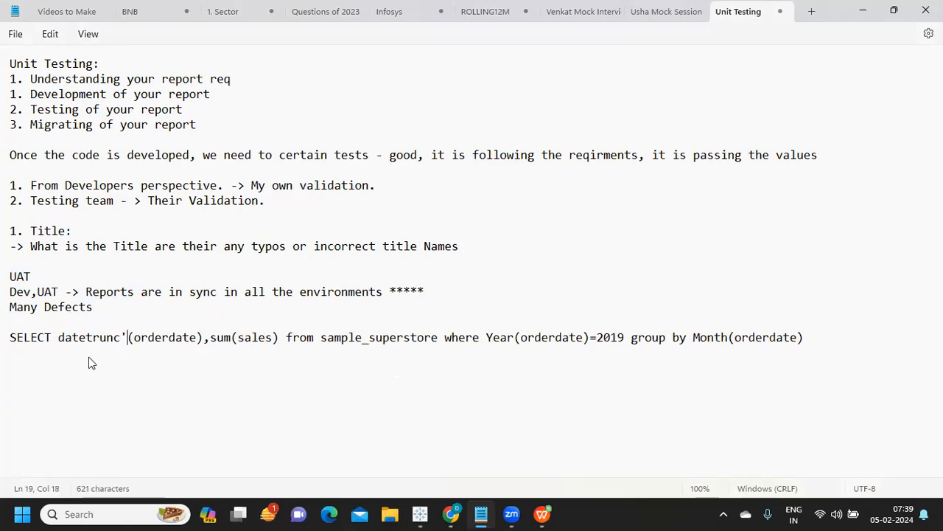
pyautogui.press('BackSpace')
pyautogui.press('BackSpace')
pyautogui.write("('month'")
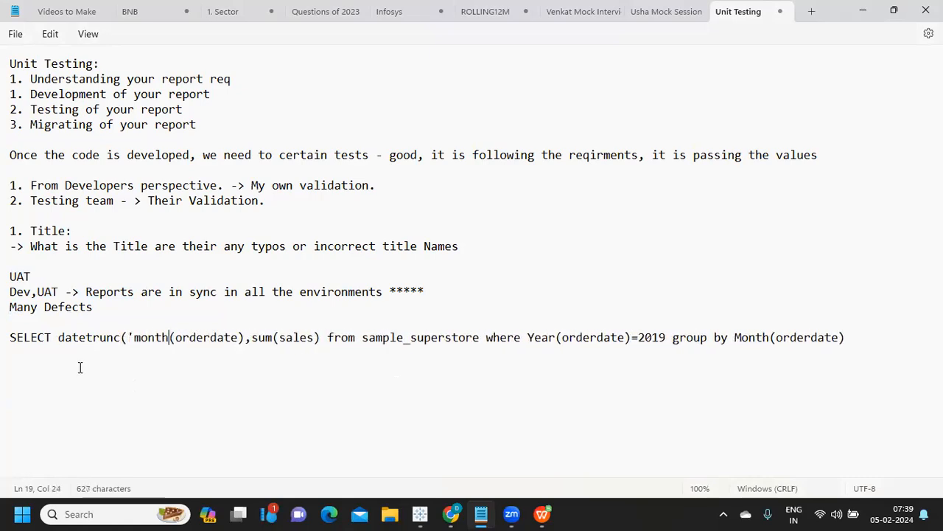
pyautogui.write('n')
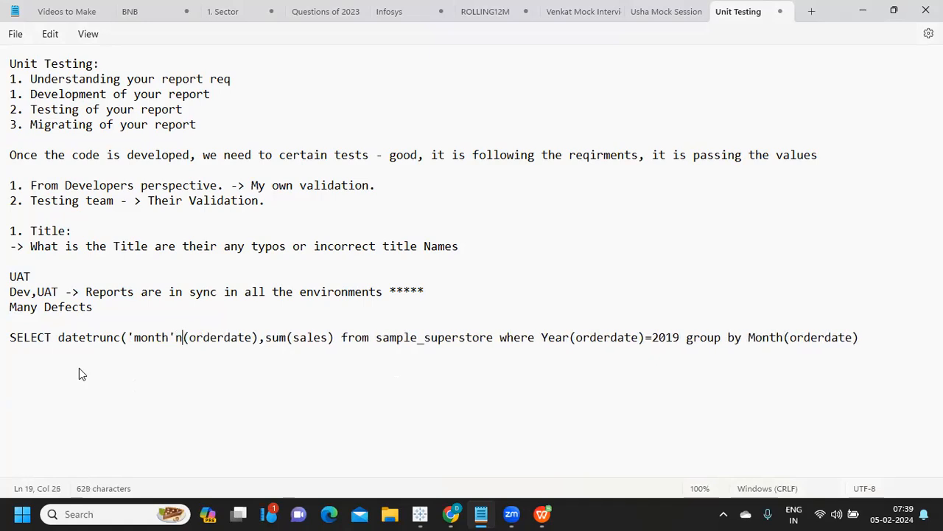
pyautogui.press('BackSpace')
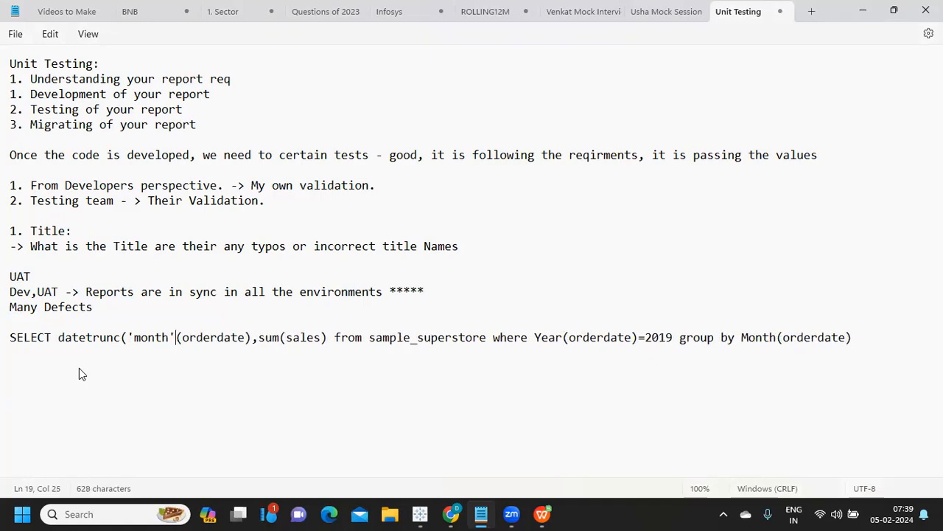
pyautogui.write(',')
pyautogui.press('Delete')
# Add the note "Against your DB" on the line below the query, followed by a new line.
pyautogui.moveTo(864, 337); pyautogui.dragTo(2, 338)
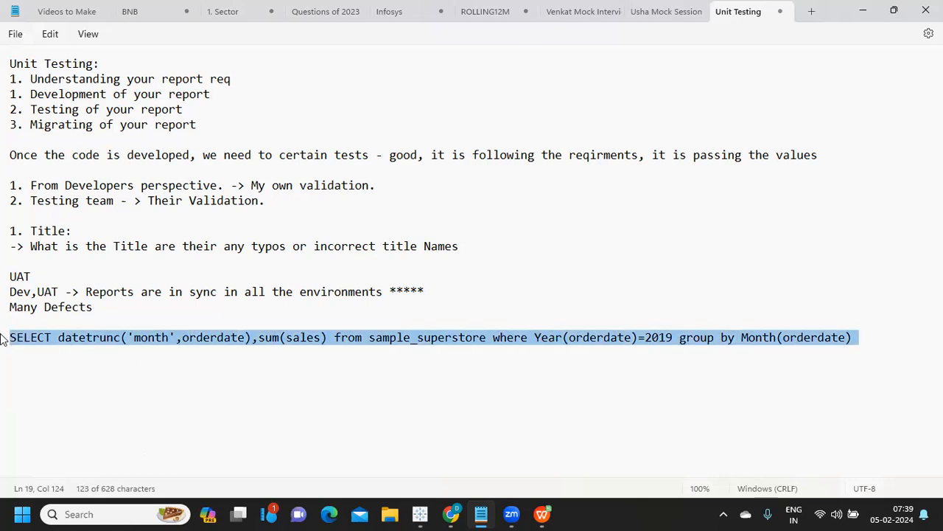
pyautogui.click(17, 357)
pyautogui.write('Against your ')
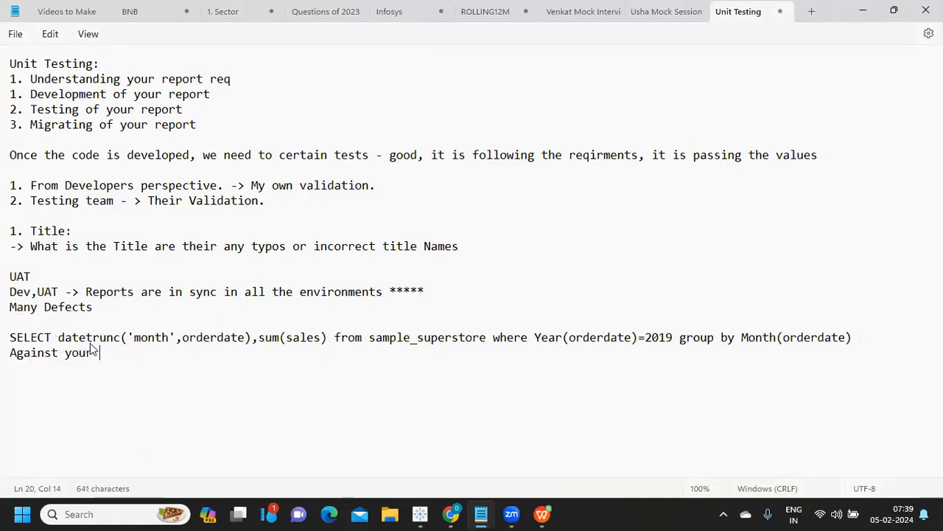
pyautogui.write('DB')
pyautogui.press('Return')
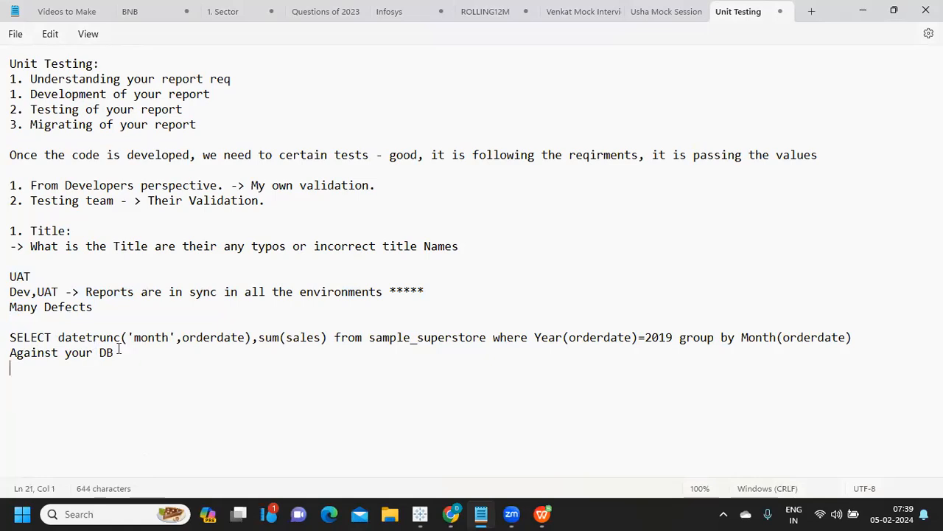
# Copy the full SELECT query and paste it into A15 of the Test 002 sheet in the WPS workbook.
pyautogui.moveTo(9, 337); pyautogui.dragTo(863, 335)
pyautogui.hotkey('ctrl', 'c')
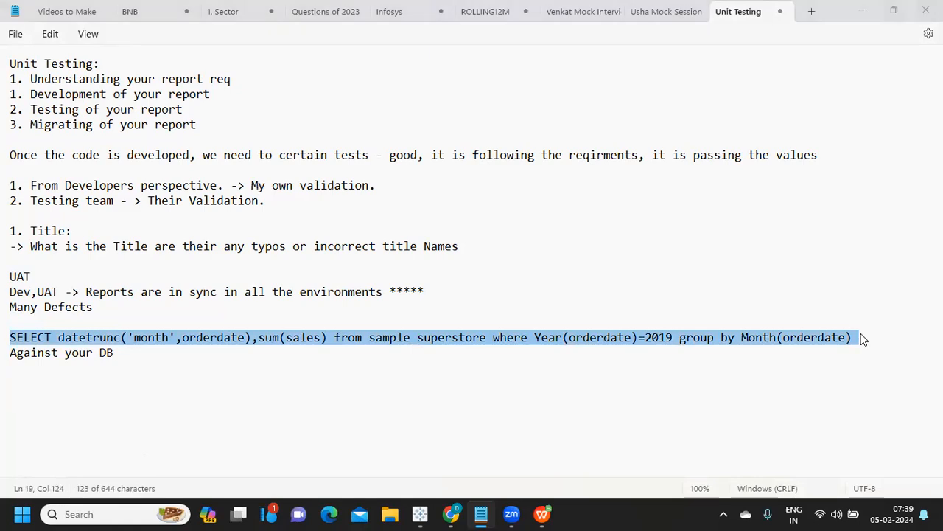
pyautogui.hotkey('alt', 'Tab')
pyautogui.hotkey('alt', 'Tab')
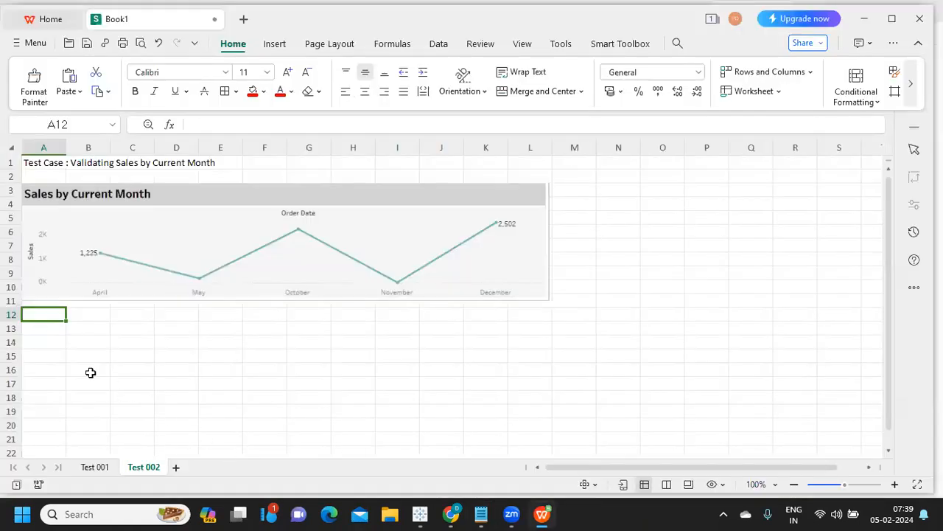
pyautogui.click(37, 352)
pyautogui.hotkey('ctrl', 'v')
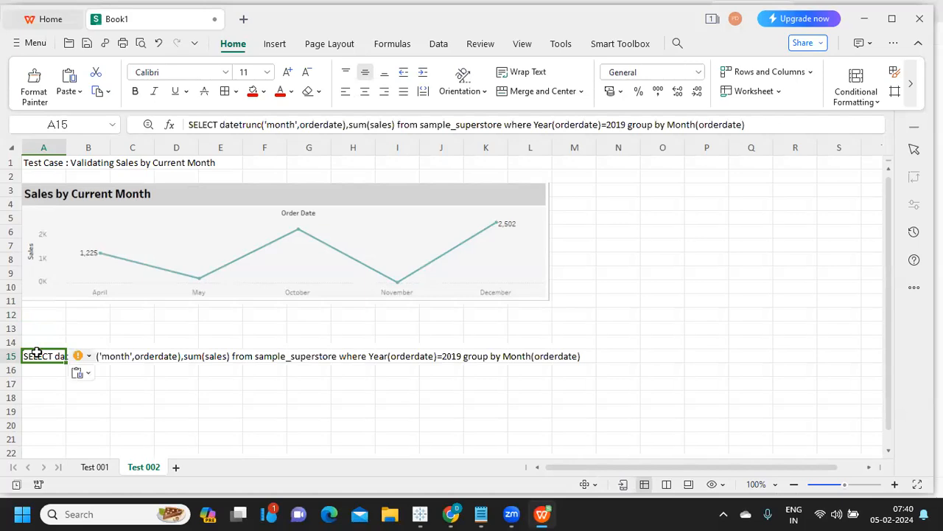
pyautogui.click(195, 384)
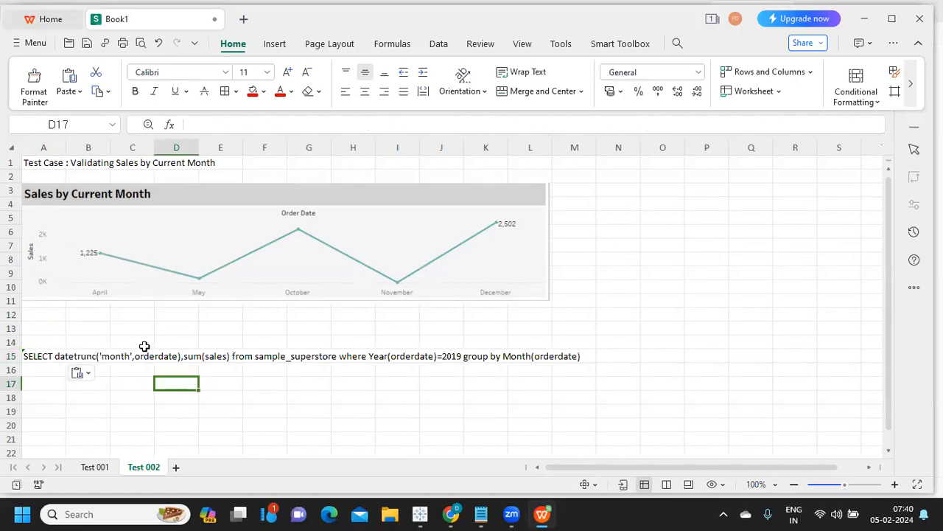
# Enter "Test Case" in N1 of the Test 002 sheet and select O1 beside it.
pyautogui.click(606, 162)
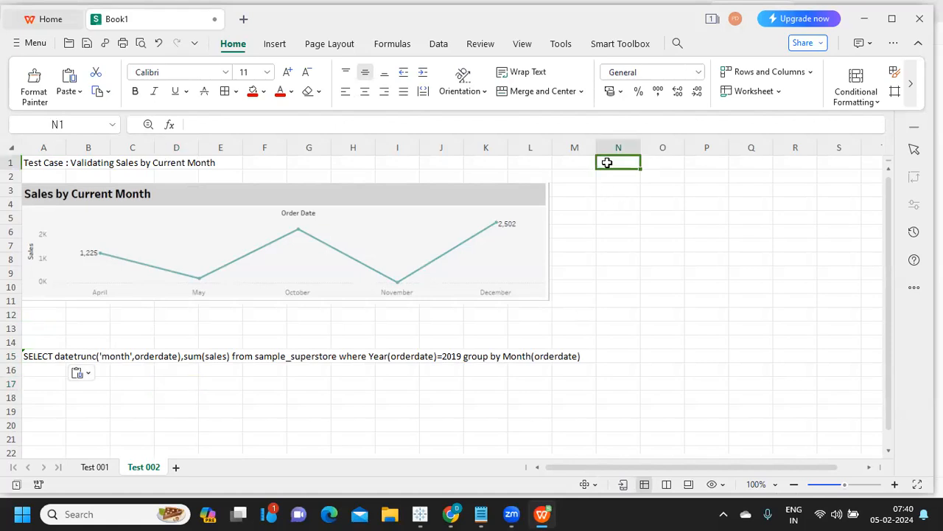
pyautogui.write('Test Case')
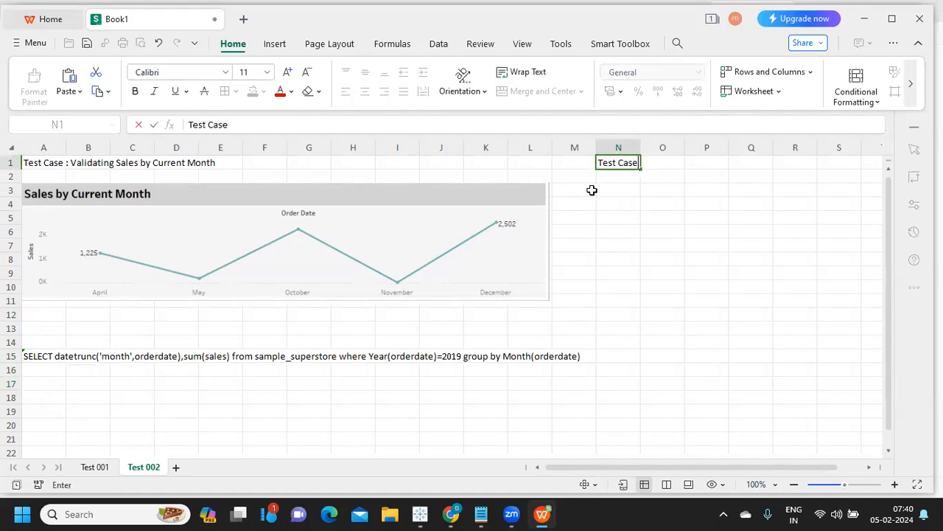
pyautogui.moveTo(661, 169); pyautogui.dragTo(658, 179)
pyautogui.click(673, 161)
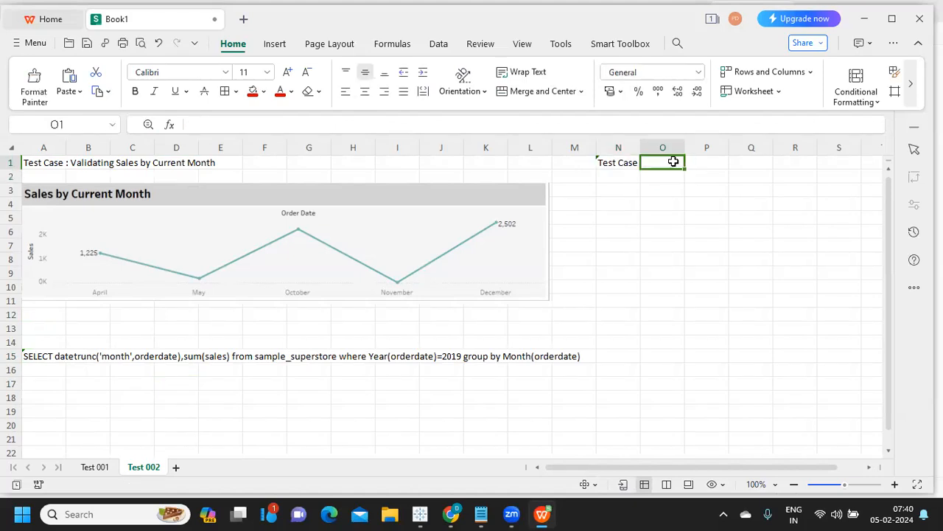
# Enter "Passed" in O1 of the Test 002 sheet and fill the cell with light green.
pyautogui.write('Pa')
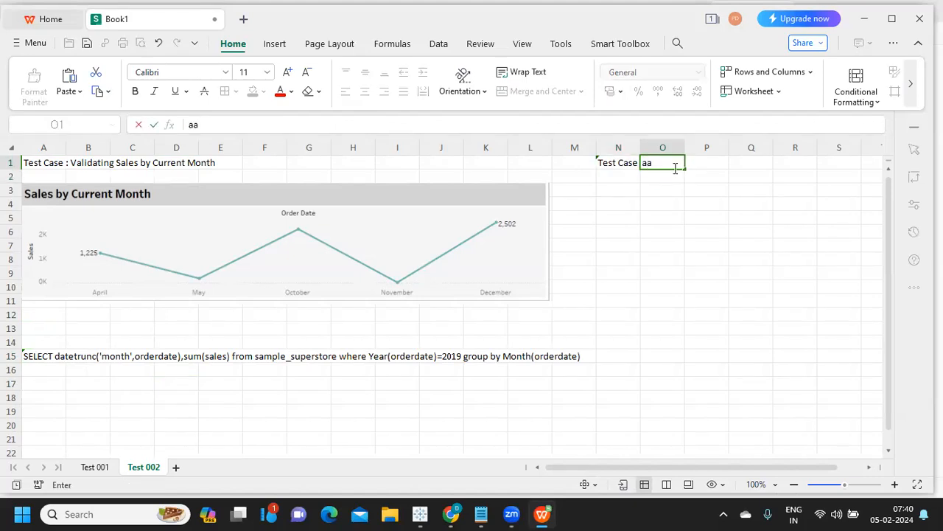
pyautogui.write('ssed')
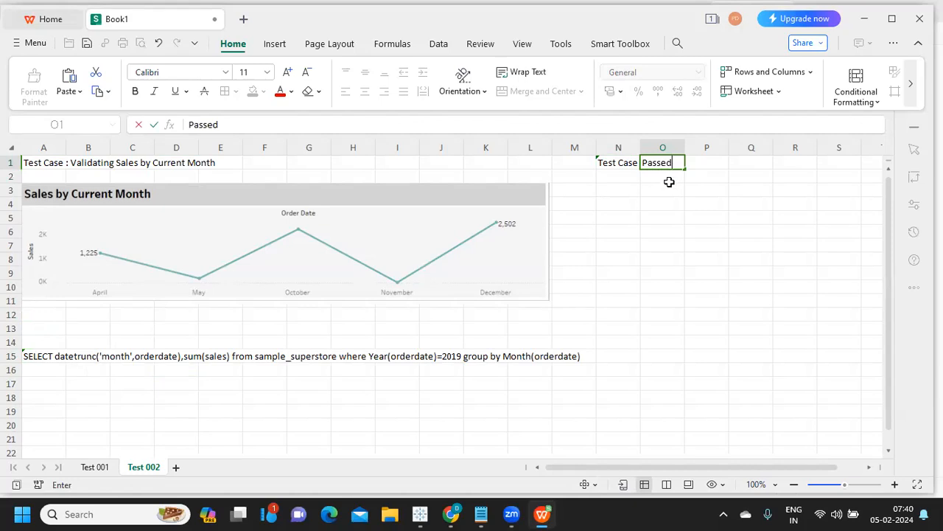
pyautogui.press('Return')
pyautogui.click(661, 164)
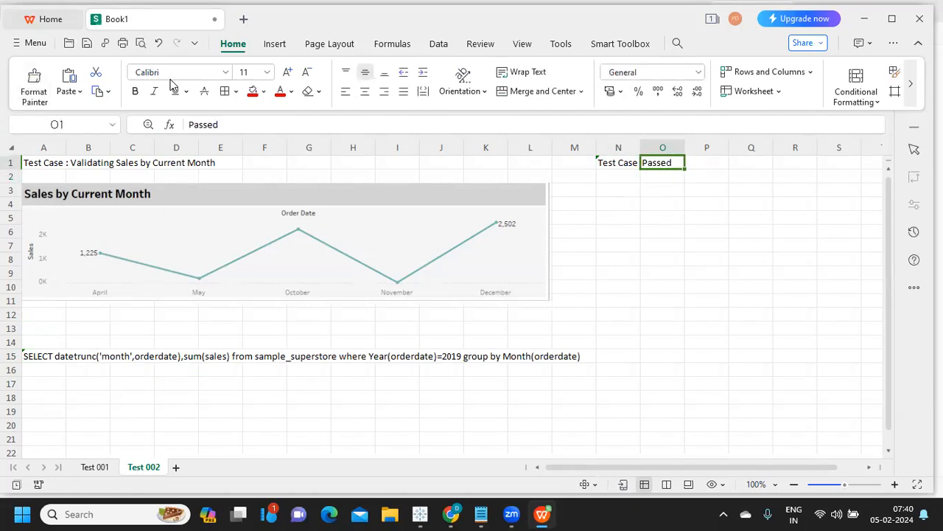
pyautogui.click(264, 92)
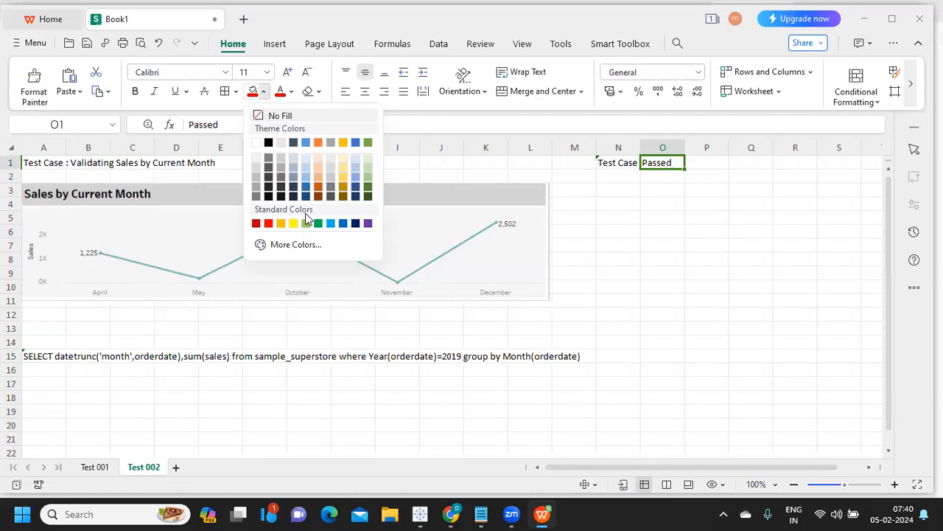
pyautogui.click(308, 223)
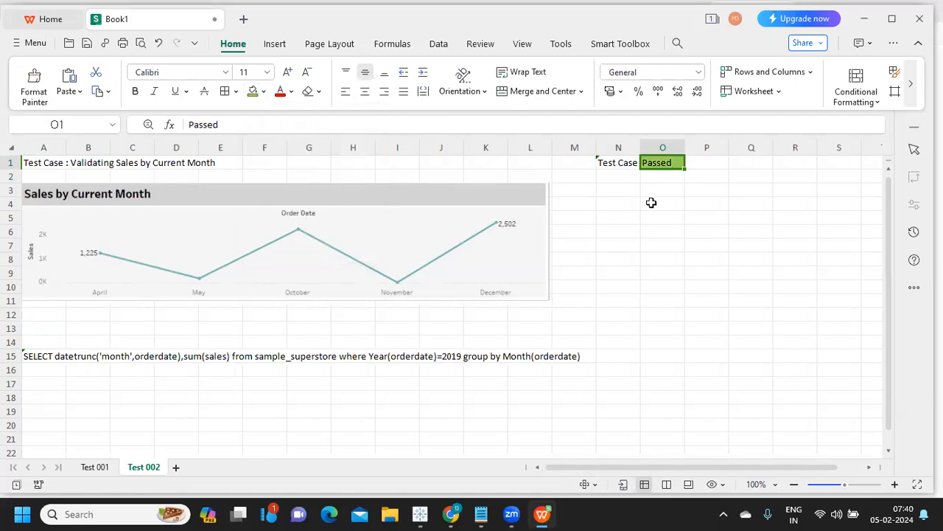
# Enter "Failed" in O2, directly below the Passed cell, and fill it with red.
pyautogui.click(665, 176)
pyautogui.write('Faiel')
pyautogui.press('BackSpace')
pyautogui.press('BackSpace')
pyautogui.write('e')
pyautogui.press('BackSpace')
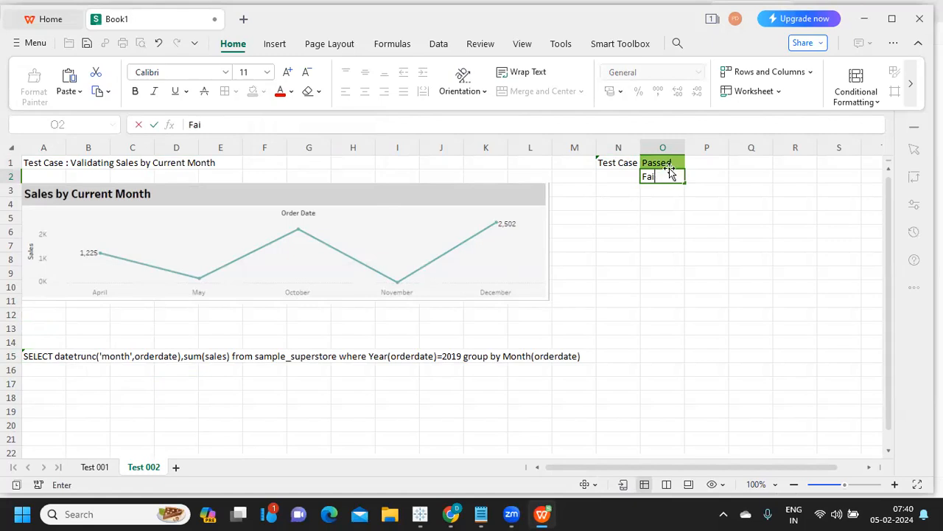
pyautogui.write('led')
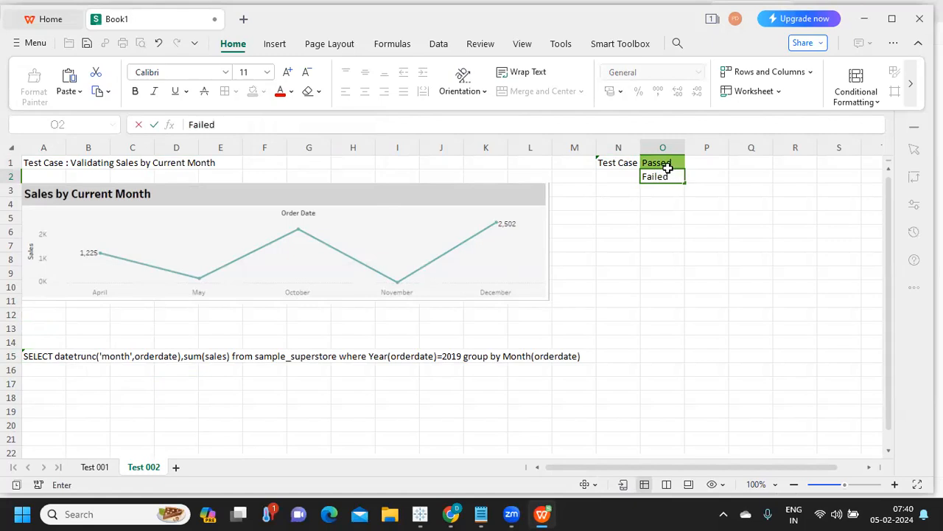
pyautogui.click(665, 201)
pyautogui.click(662, 177)
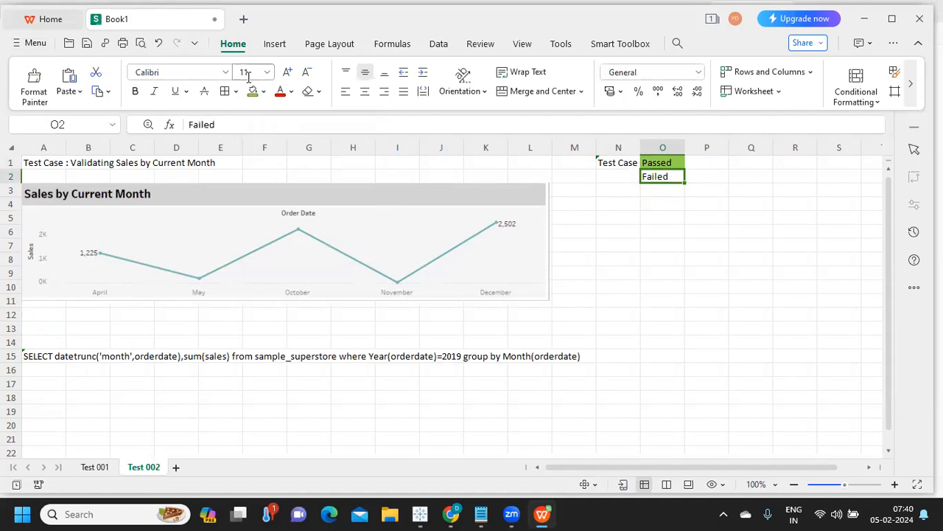
pyautogui.click(264, 92)
pyautogui.click(268, 224)
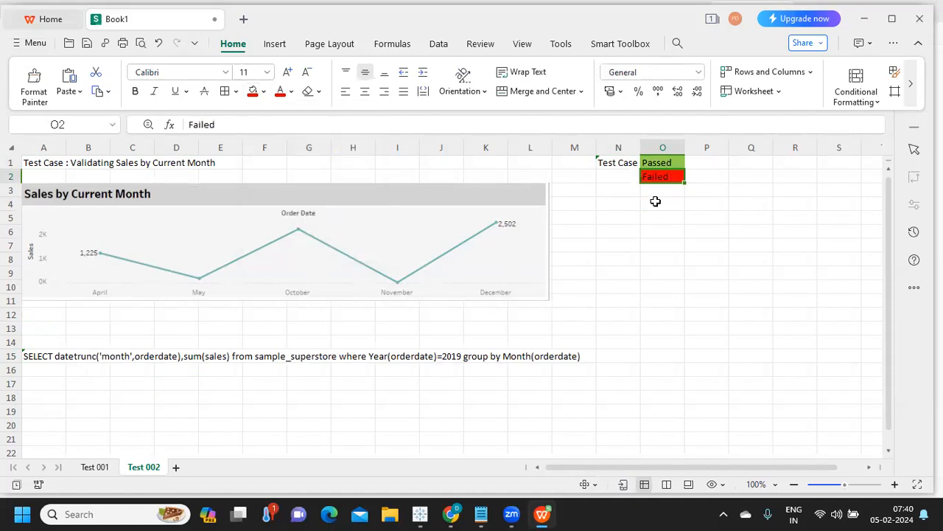
# Enter the note "A Defect Created and Assigned to Developer." in P2 beside the Failed cell.
pyautogui.click(701, 181)
pyautogui.write('A Def')
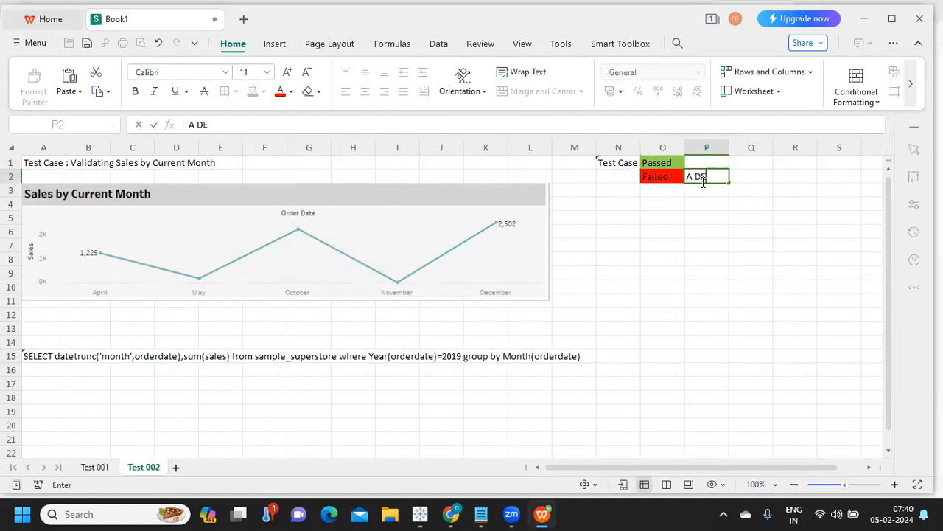
pyautogui.write('ect Crated')
pyautogui.press('BackSpace')
pyautogui.press('BackSpace')
pyautogui.press('BackSpace')
pyautogui.press('BackSpace')
pyautogui.write('eated abd')
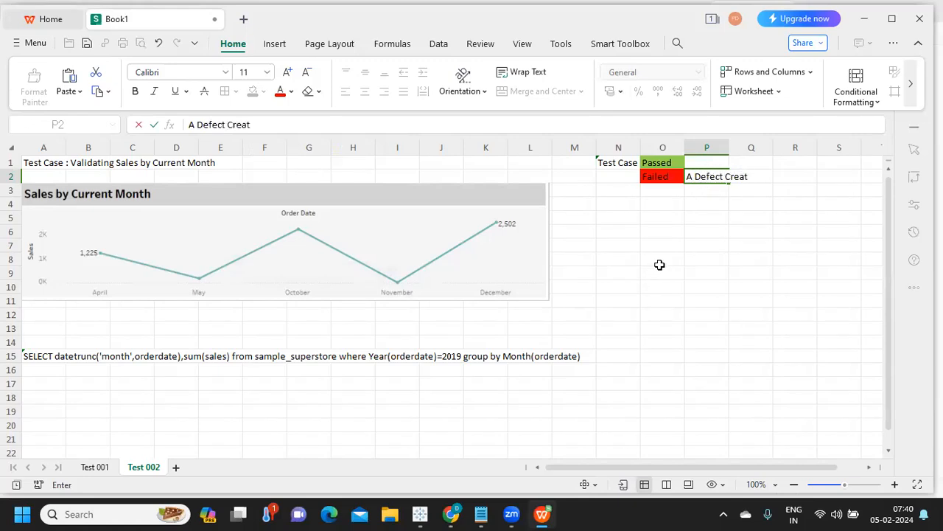
pyautogui.press('BackSpace')
pyautogui.press('BackSpace')
pyautogui.write('nd Assigned t')
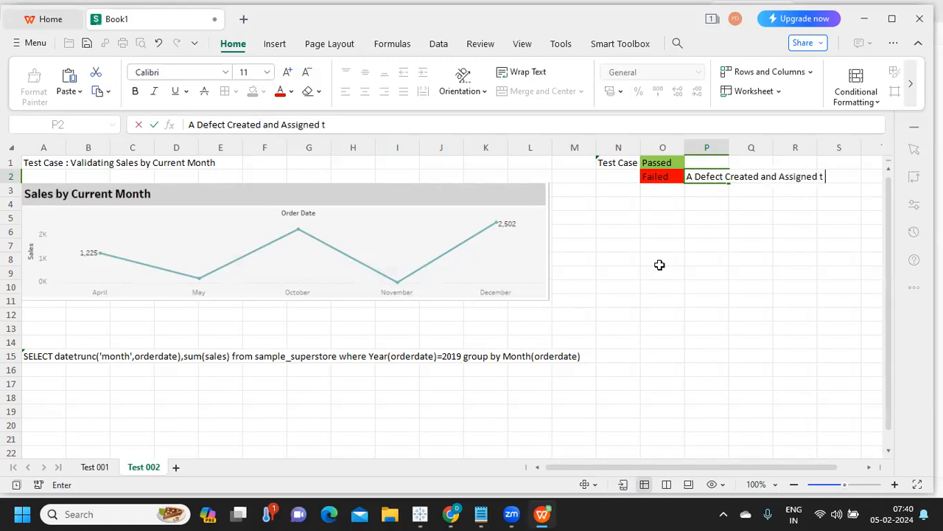
pyautogui.write('o Developer.')
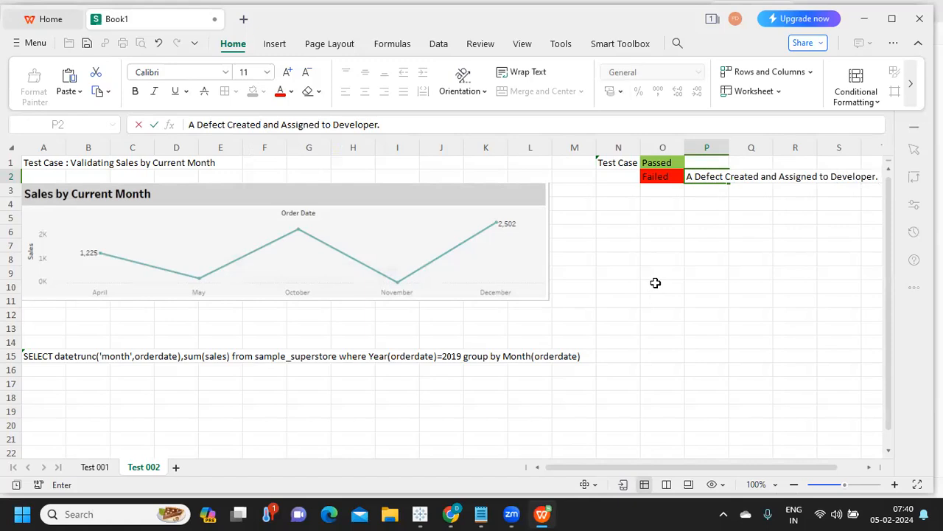
pyautogui.click(255, 260)
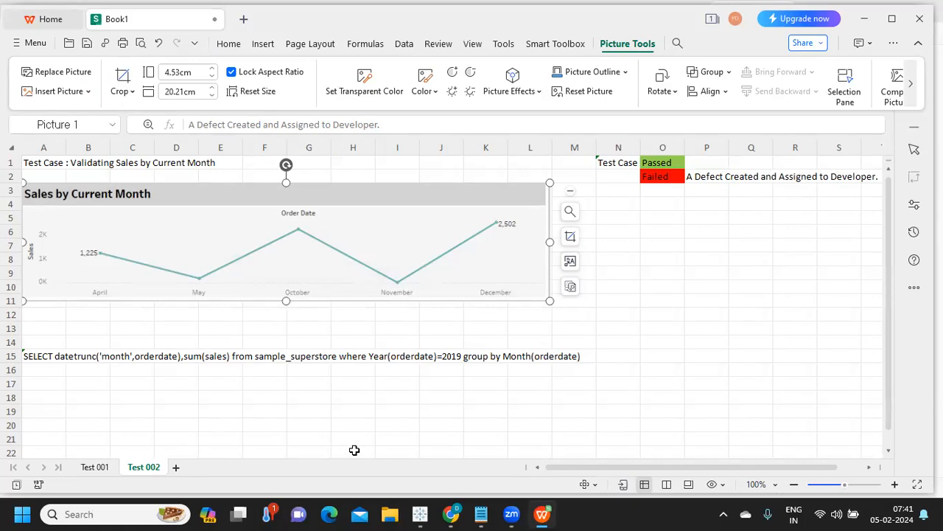
# Switch to the Tableau Sales Dashboard and apply a Year of Order Date filter of 2020 only.
pyautogui.hotkey('alt', 'Tab')
pyautogui.hotkey('alt', 'Tab')
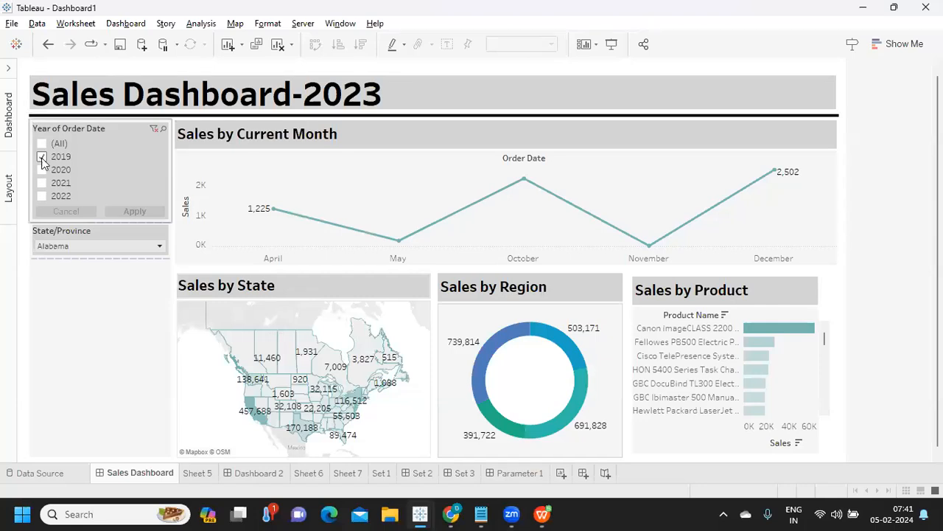
pyautogui.click(42, 169)
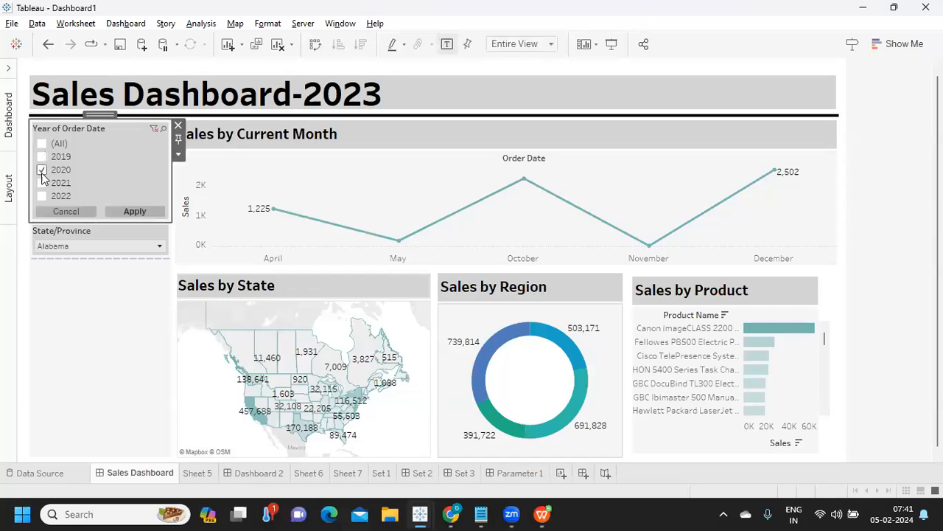
pyautogui.click(116, 214)
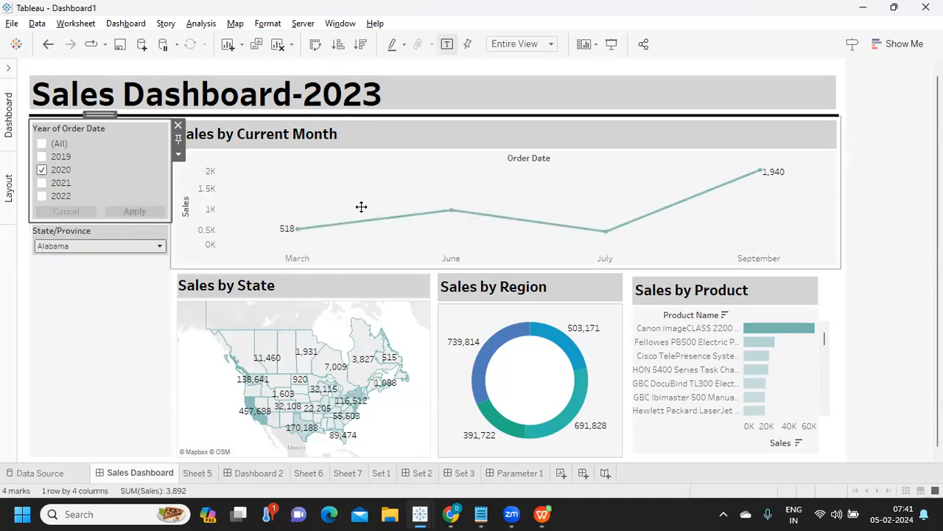
# Capture a screenshot of the Sales by Current Month chart and paste it at A17 of the WPS workbook's Test 002 sheet.
pyautogui.press('super+shift+s')
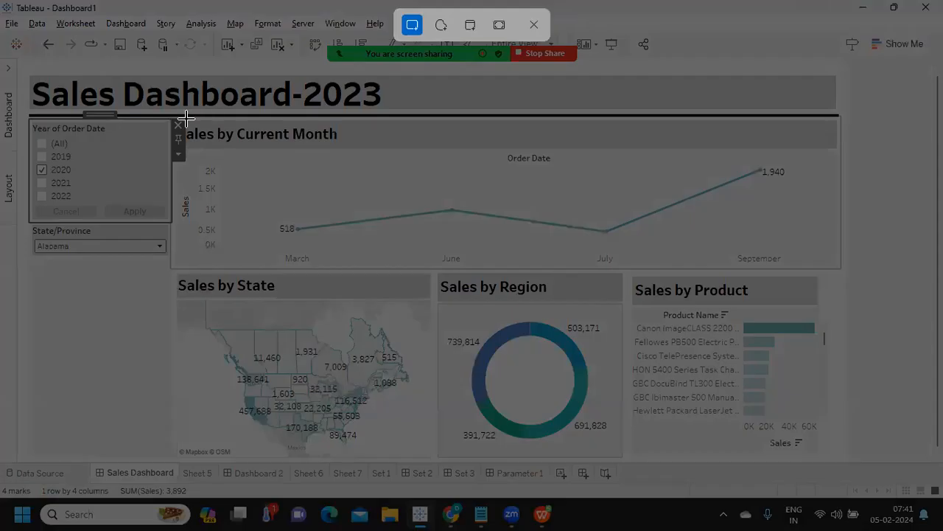
pyautogui.moveTo(183, 118); pyautogui.dragTo(842, 272)
pyautogui.hotkey('alt', 'Tab')
pyautogui.hotkey('alt', 'Tab')
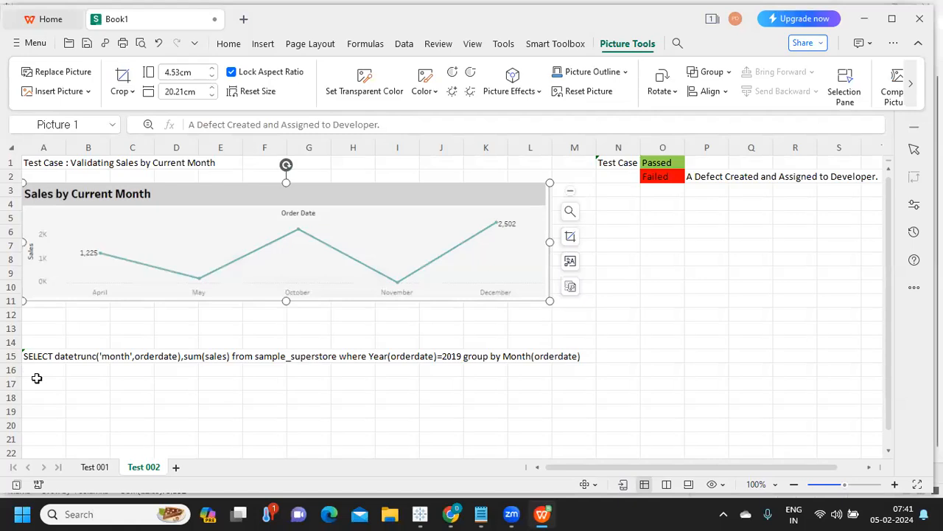
pyautogui.click(38, 384)
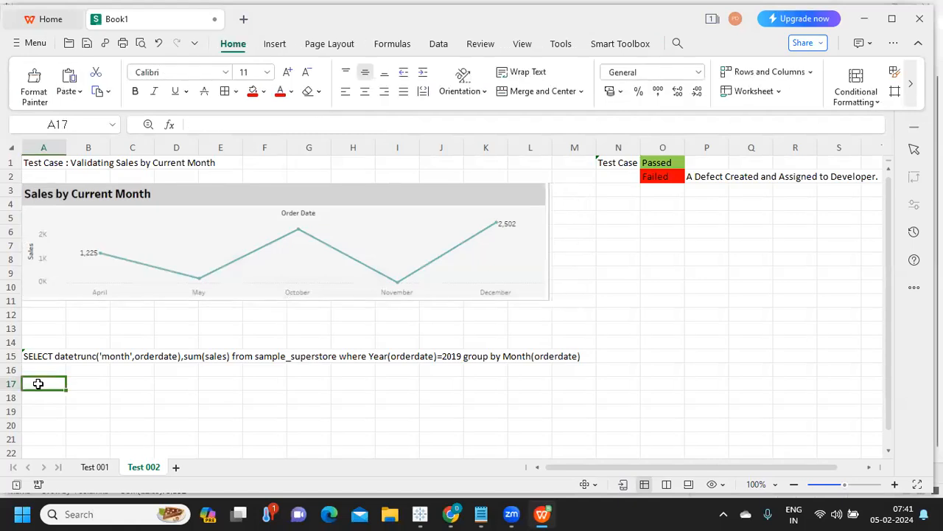
pyautogui.hotkey('ctrl', 'v')
# Shrink the pasted chart picture proportionally to about the width of the query text above it.
pyautogui.scroll(-3, 522, 428)
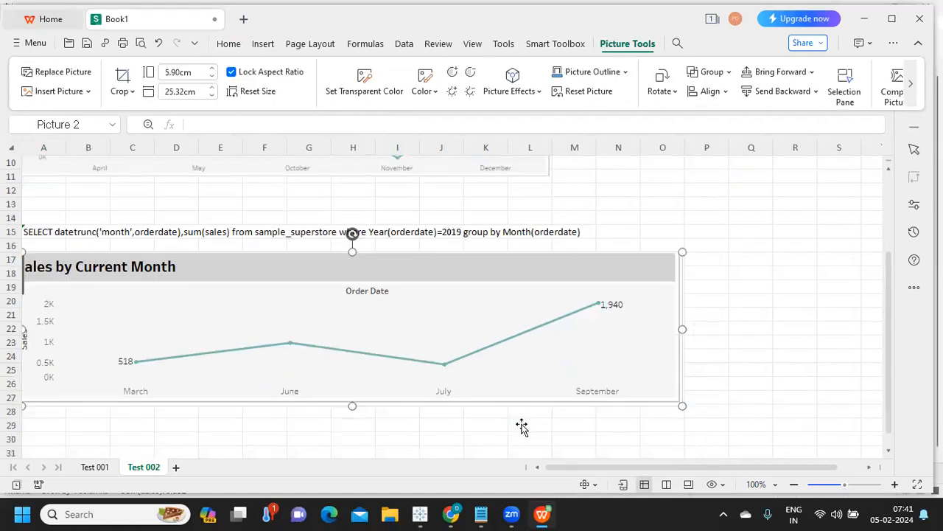
pyautogui.moveTo(682, 406); pyautogui.dragTo(390, 384)
pyautogui.click(302, 234)
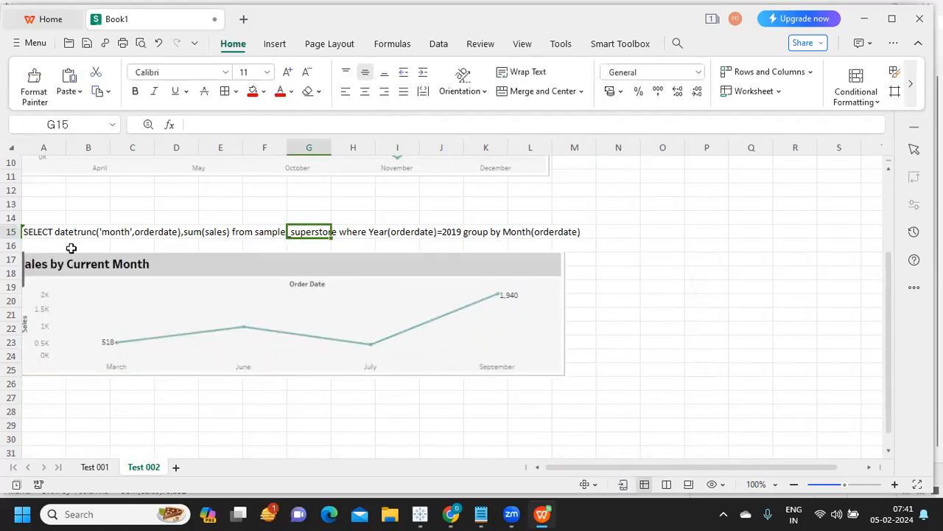
# Copy the SELECT query from A15 into A27 below the second chart picture.
pyautogui.click(47, 231)
pyautogui.hotkey('ctrl', 'c')
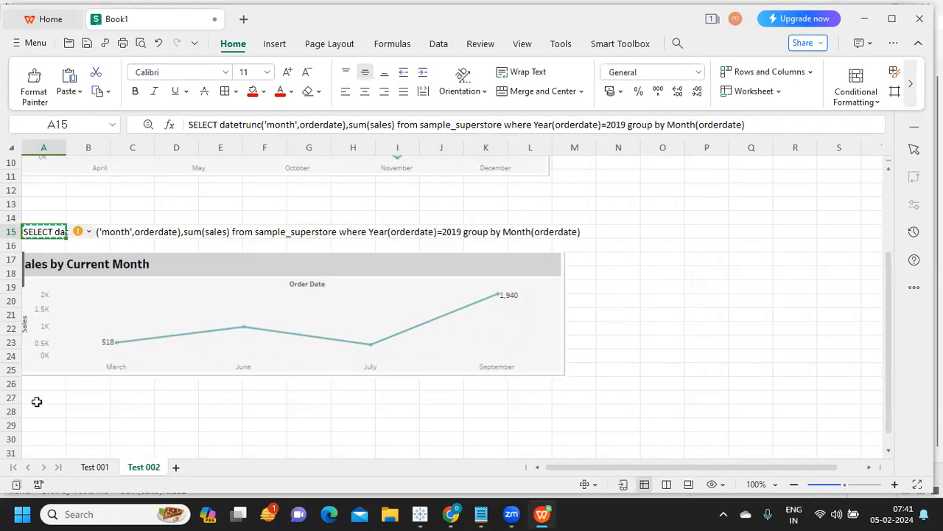
pyautogui.click(37, 401)
pyautogui.hotkey('ctrl', 'v')
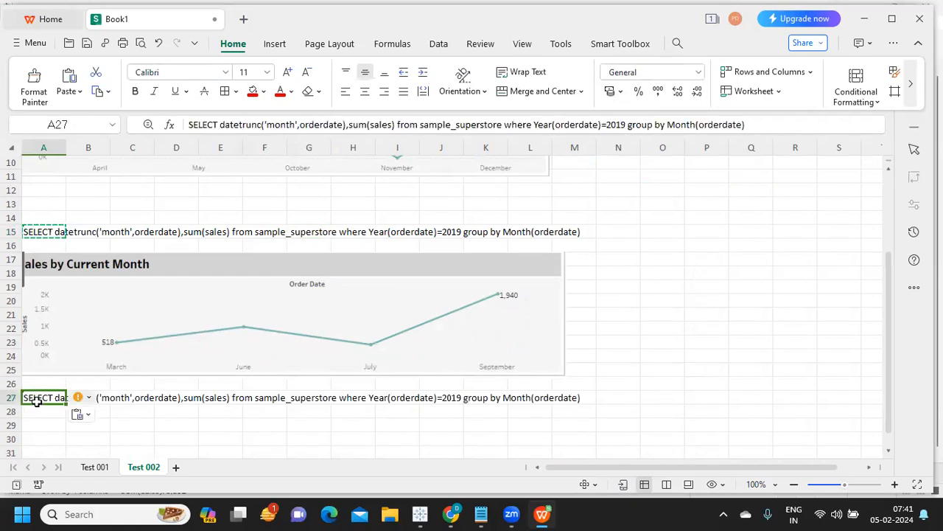
# Return to the Tableau dashboard, set the Year of Order Date filter to All, and select the Sales by Current Month chart.
pyautogui.hotkey('alt', 'Tab')
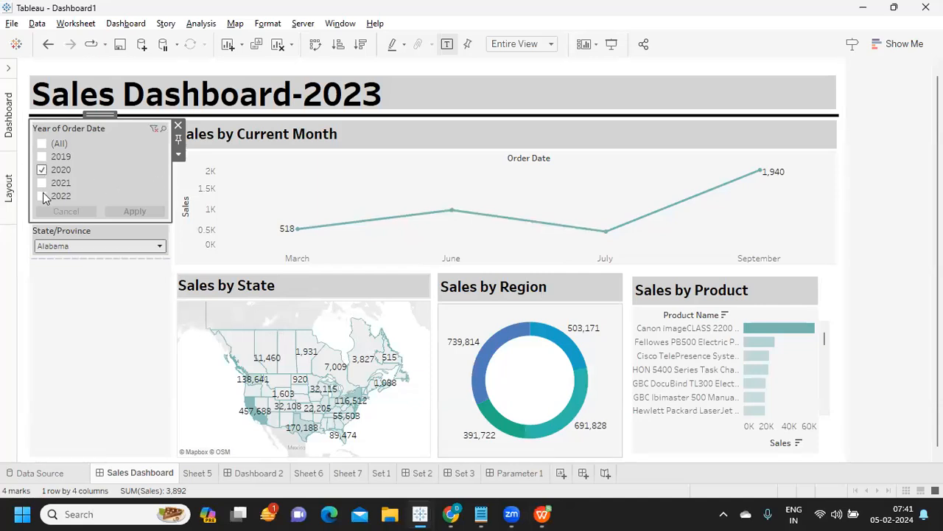
pyautogui.moveTo(328, 235)
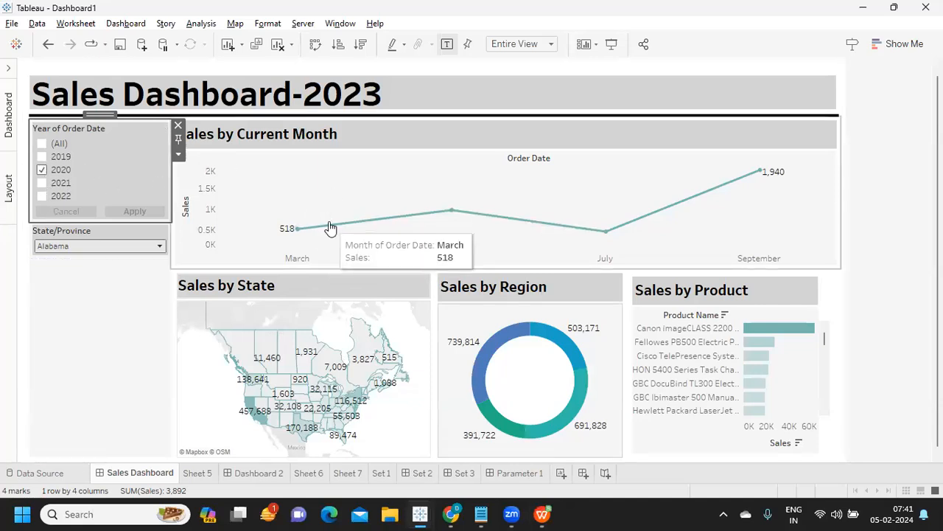
pyautogui.click(41, 143)
pyautogui.click(135, 211)
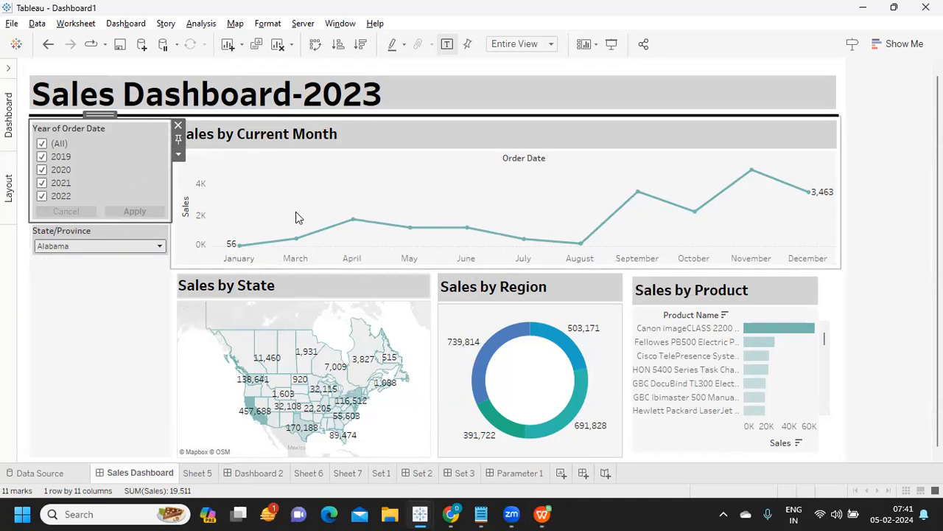
pyautogui.click(312, 179)
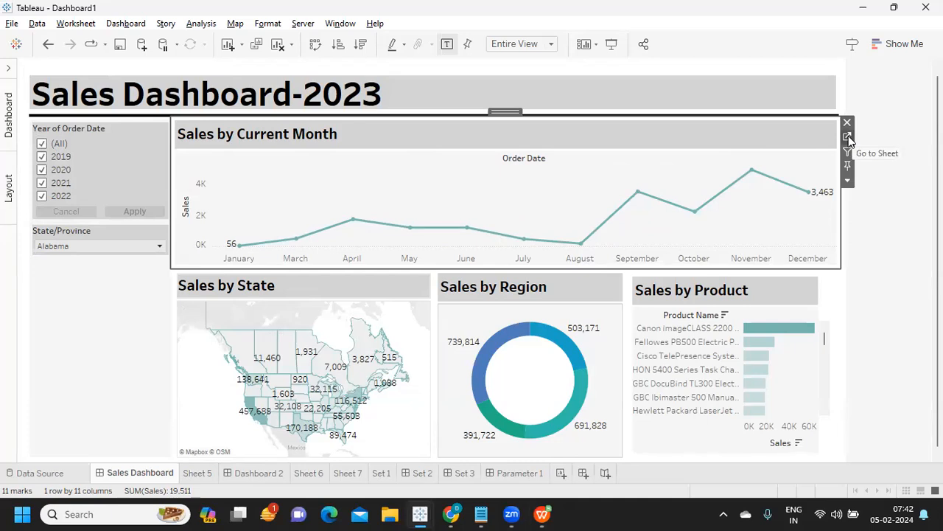
# Switch to the WPS workbook and add a new sheet named "Test 003".
pyautogui.hotkey('alt', 'Tab')
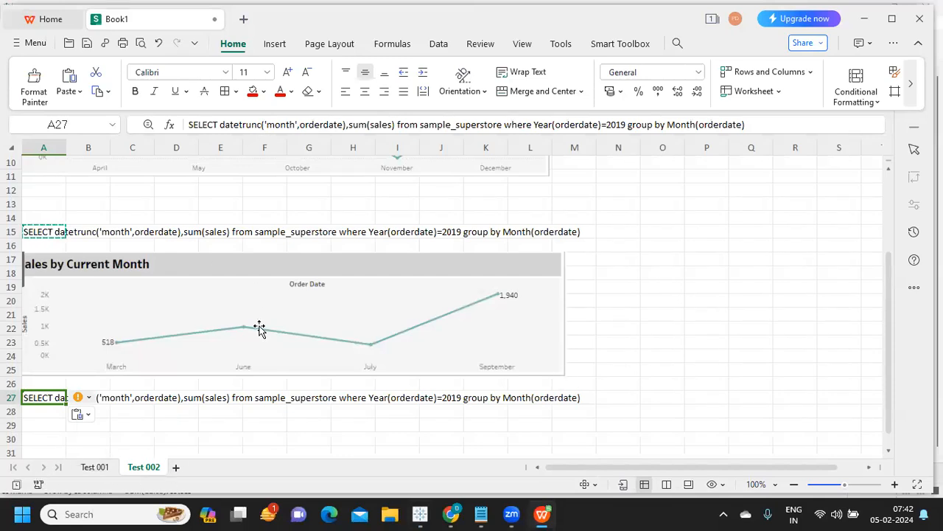
pyautogui.click(176, 469)
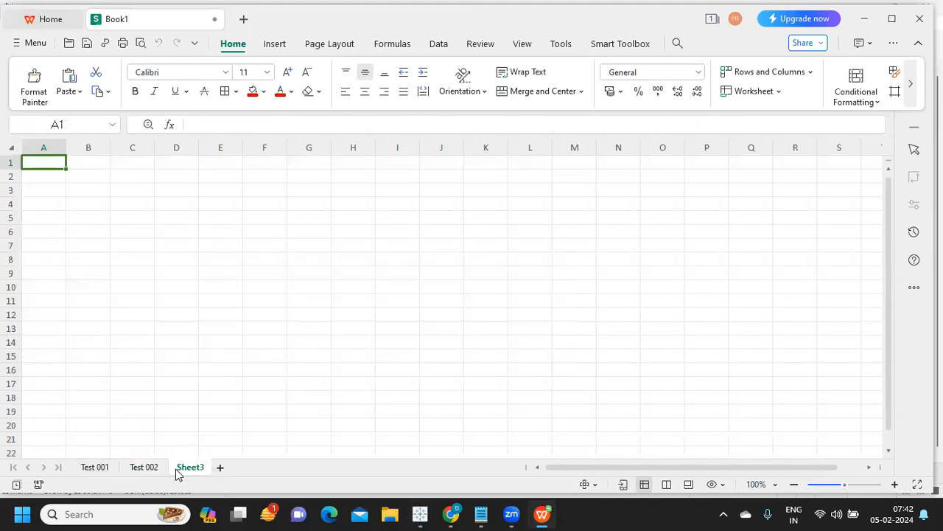
pyautogui.doubleClick(186, 466)
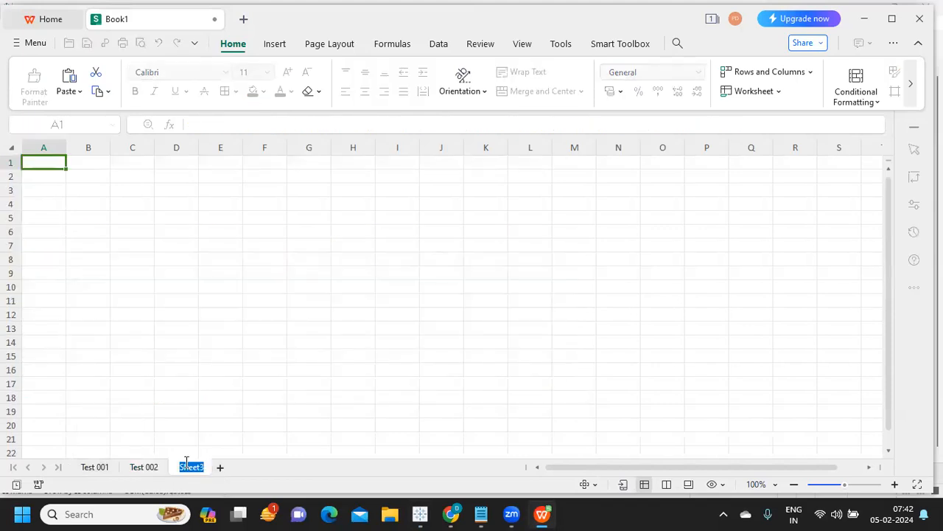
pyautogui.write('Test 003')
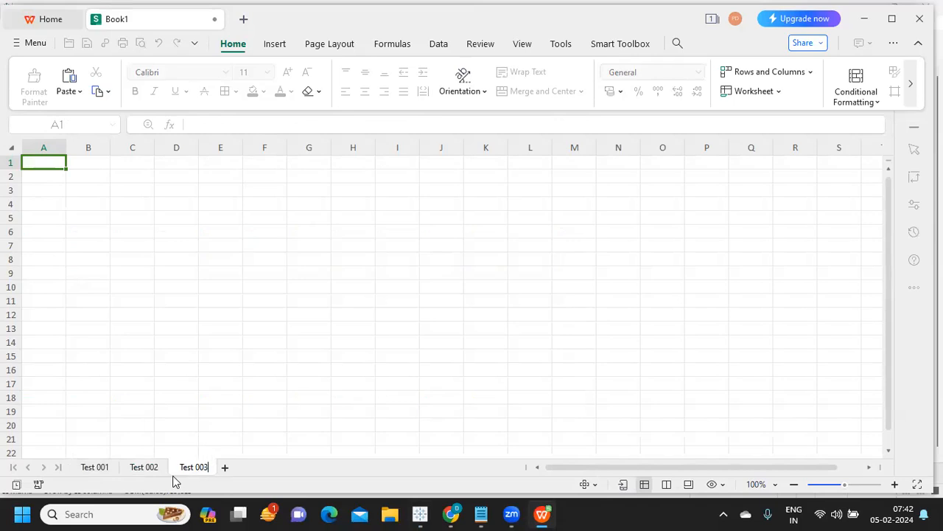
# Switch to the Tableau Sales Dashboard and set the State/Province filter to All.
pyautogui.hotkey('alt', 'Tab')
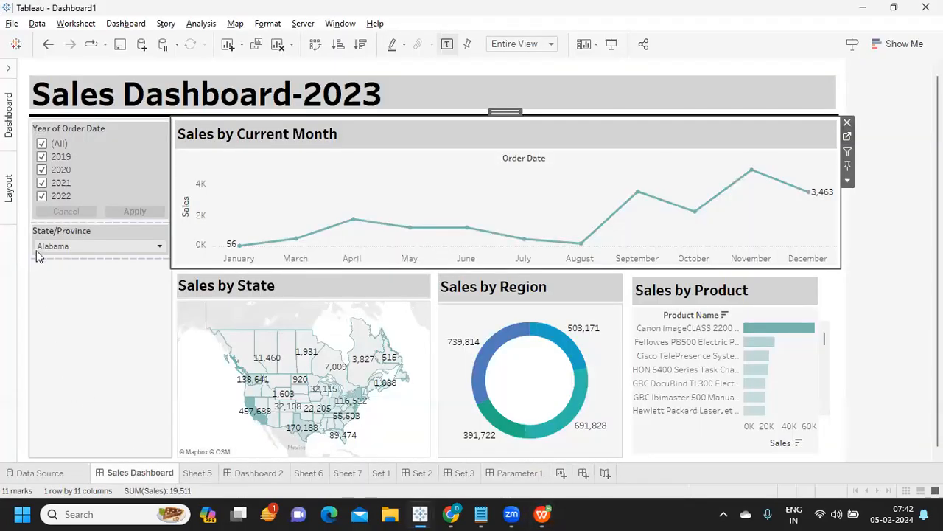
pyautogui.click(73, 249)
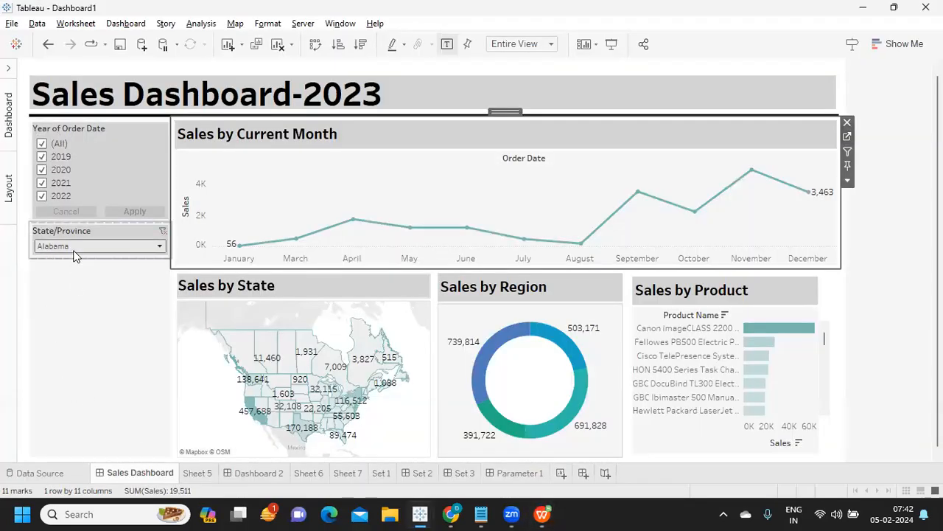
pyautogui.click(45, 276)
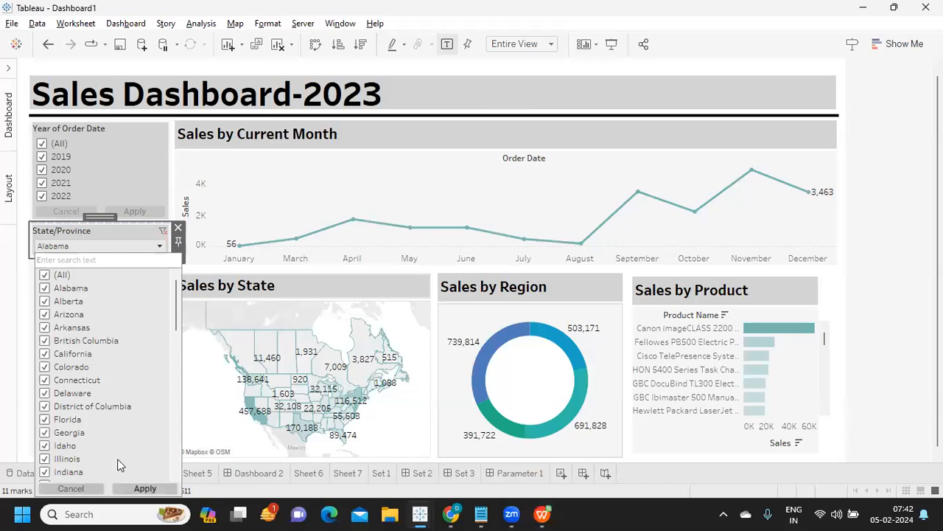
pyautogui.click(144, 489)
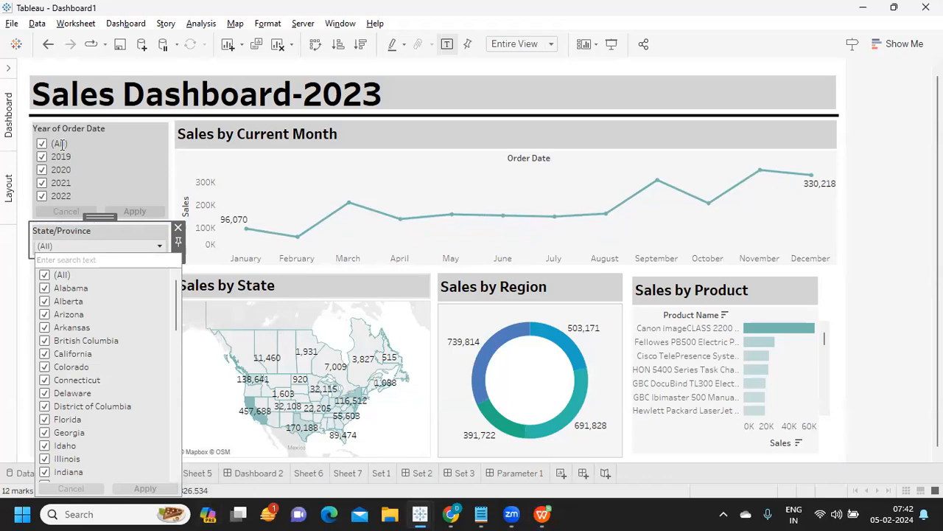
# Restrict the dashboard's State/Province filter to Alabama and Alberta, and apply it.
pyautogui.click(45, 275)
pyautogui.click(45, 288)
pyautogui.click(45, 301)
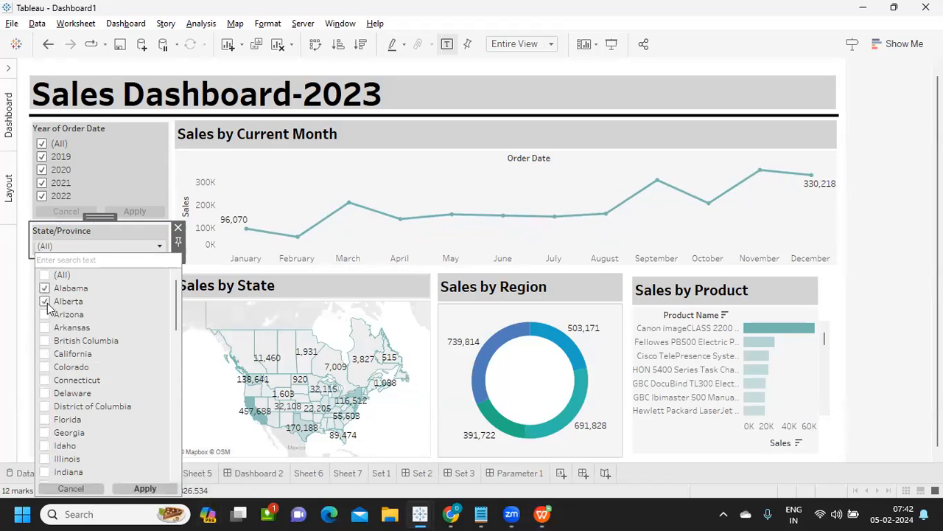
pyautogui.click(145, 488)
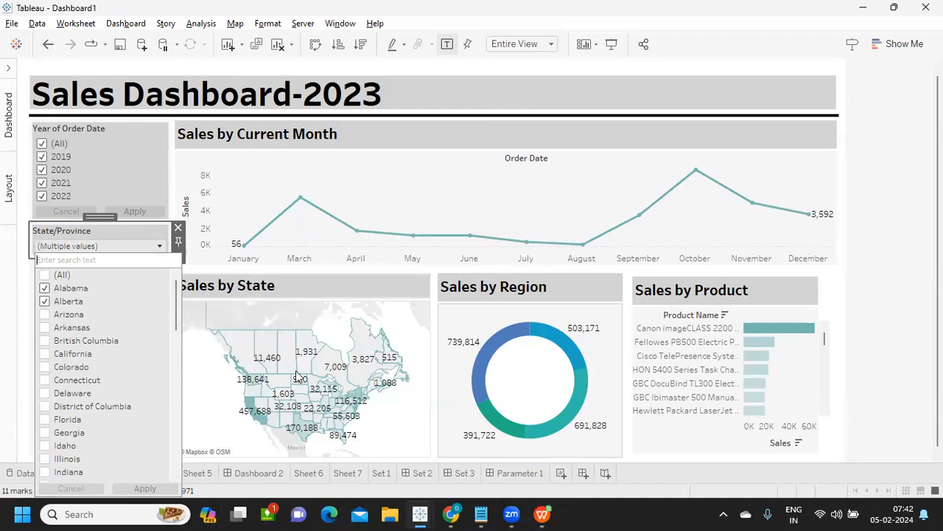
pyautogui.moveTo(451, 513)
pyautogui.click(875, 275)
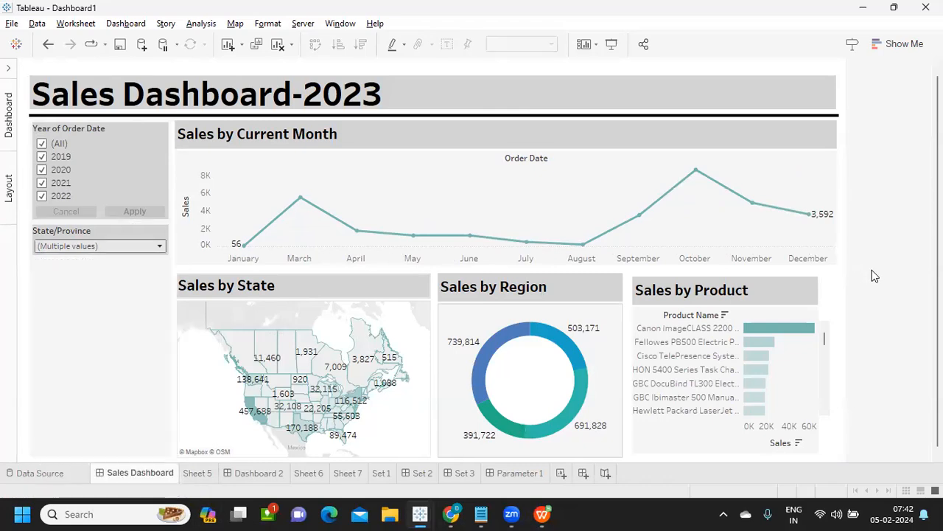
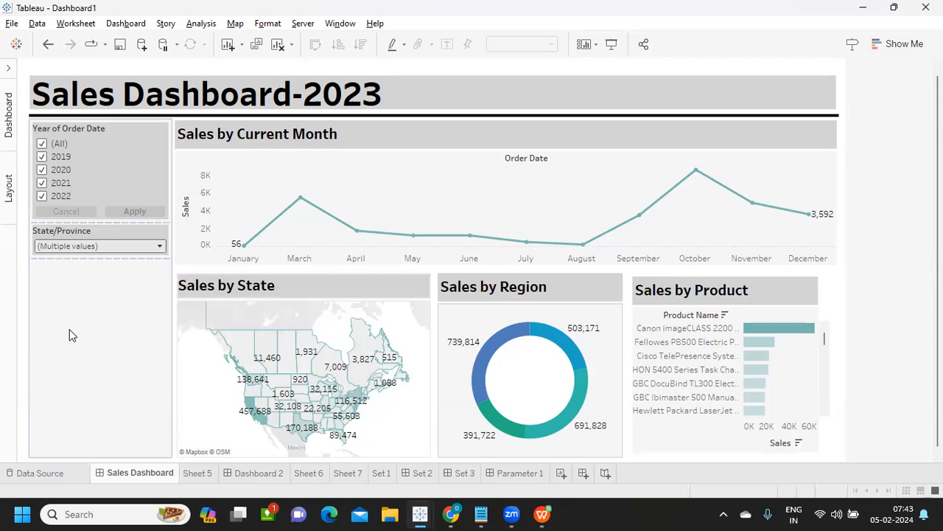
pyautogui.click(83, 246)
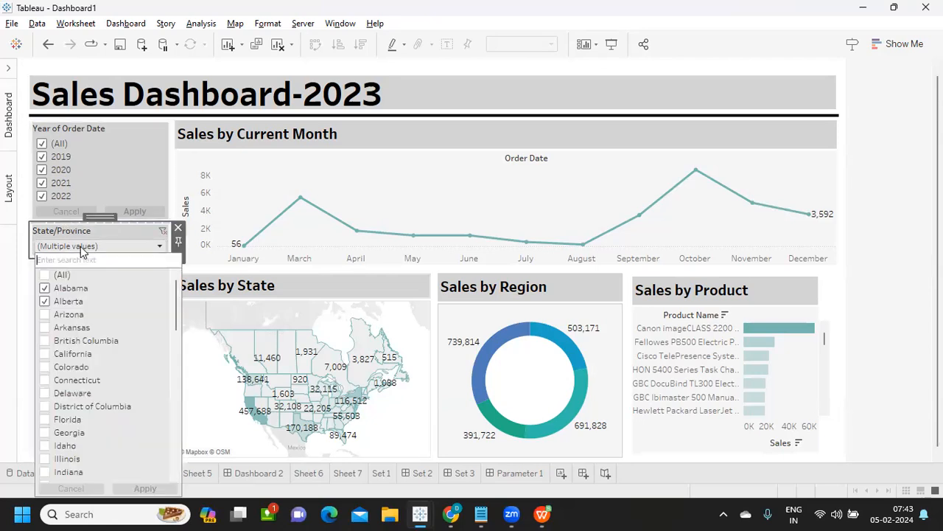
pyautogui.click(83, 247)
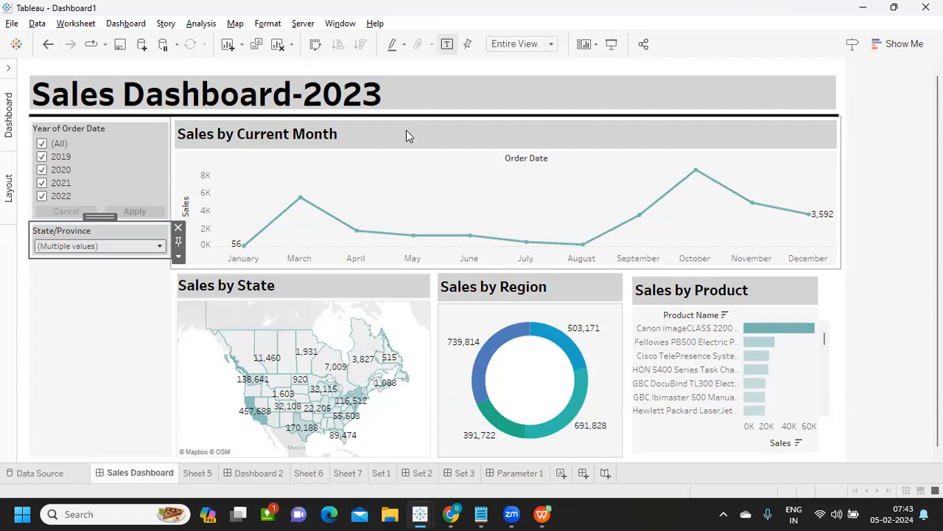
# Switch to the WPS workbook and list Actions, Parameters, Drop downs and Filters in A1:A4 of the Test 003 sheet.
pyautogui.hotkey('alt', 'Tab')
pyautogui.press('Return')
pyautogui.write('Actions')
pyautogui.press('Return')
pyautogui.write('Parameters')
pyautogui.press('Return')
pyautogui.write('Drop downs')
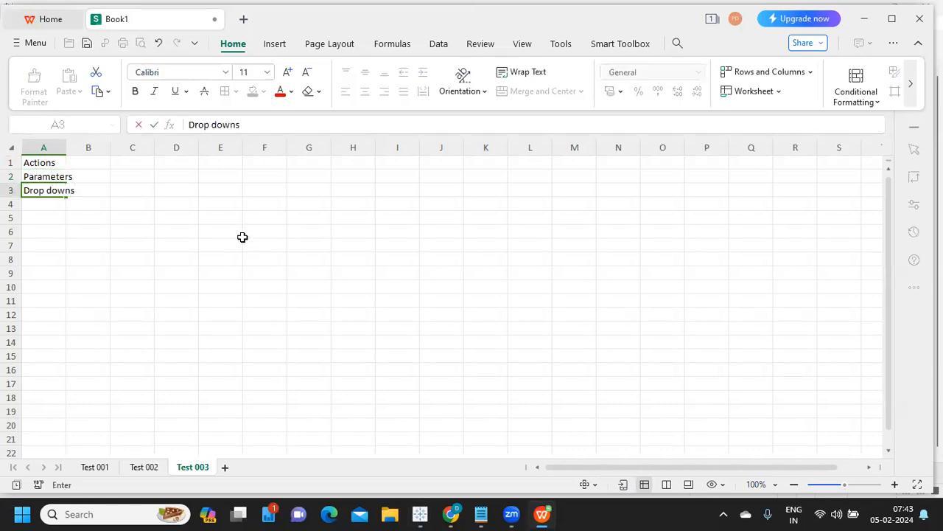
pyautogui.press('Return')
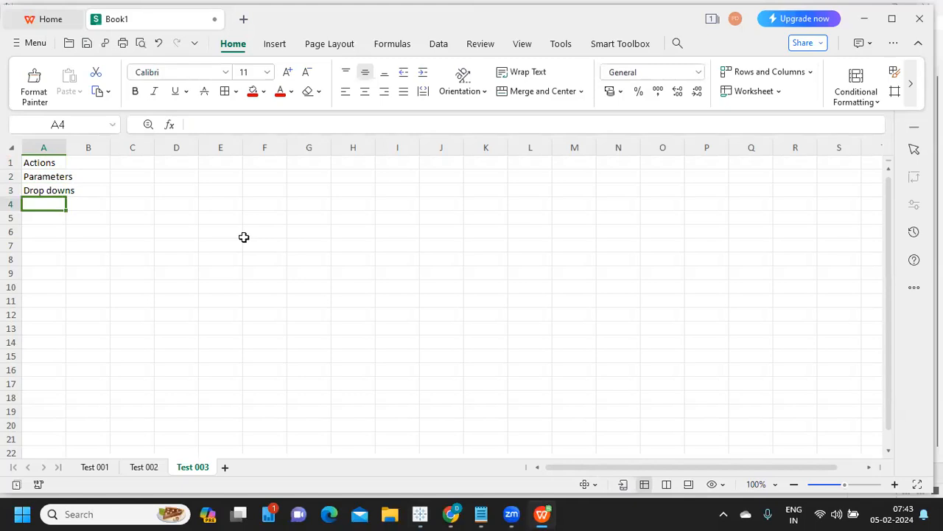
pyautogui.write('Filters')
pyautogui.press('Return')
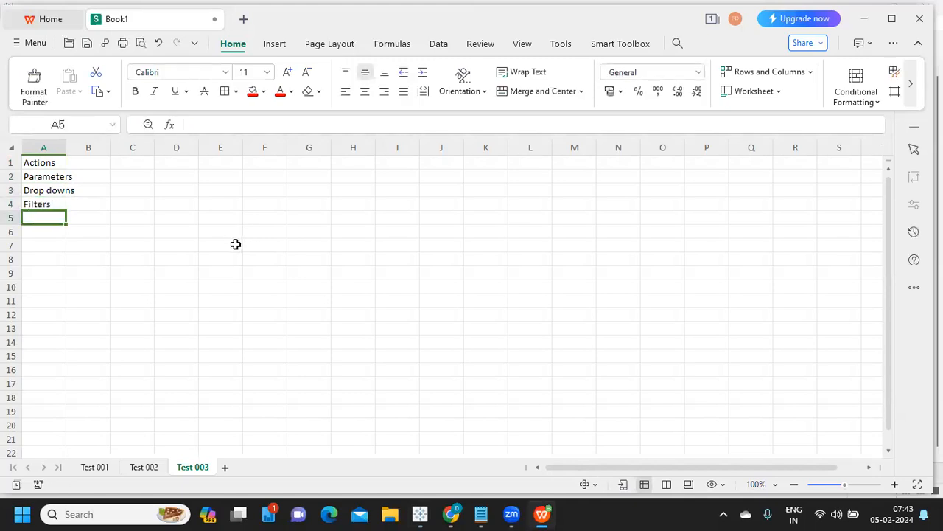
# Switch to Tableau's Dashboard 2 and try its PDF download and bar-chart objects, cancelling the Print to PDF dialog.
pyautogui.hotkey('alt', 'Tab')
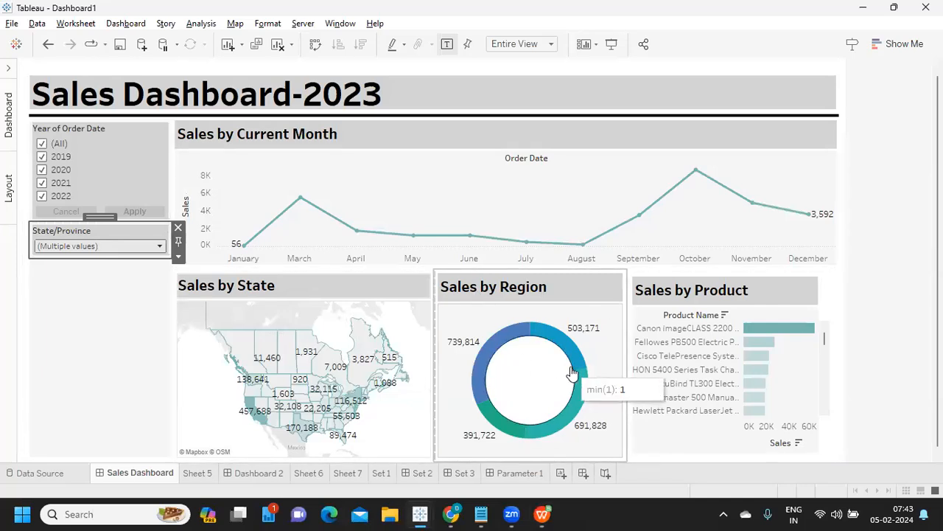
pyautogui.click(225, 475)
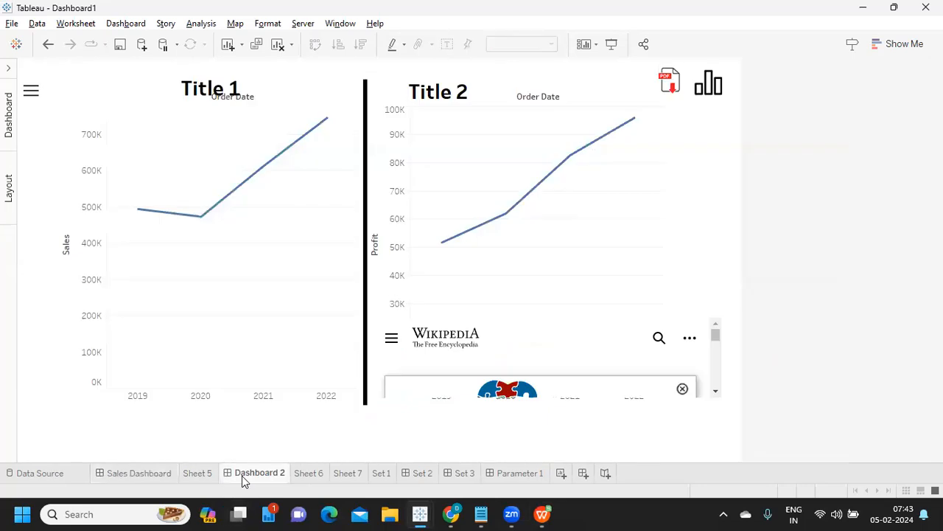
pyautogui.click(667, 90)
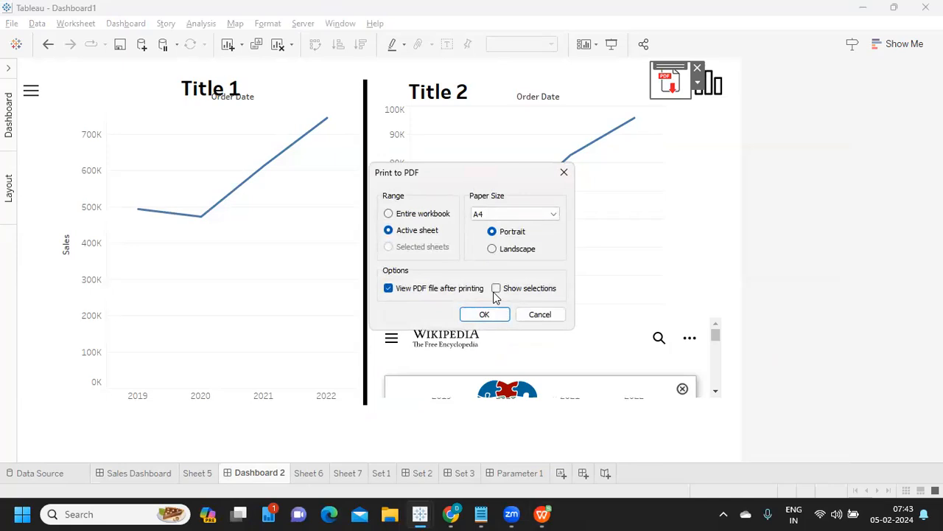
pyautogui.click(538, 315)
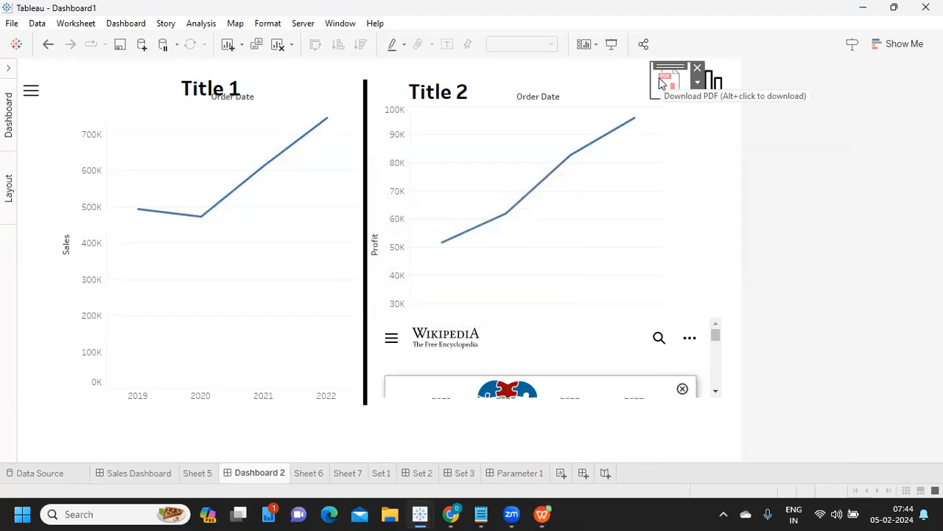
pyautogui.click(713, 88)
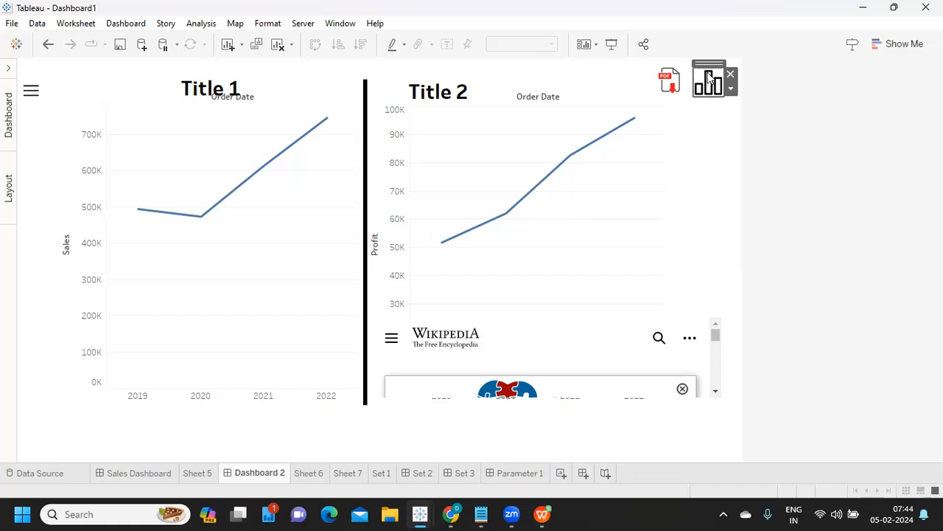
pyautogui.click(783, 153)
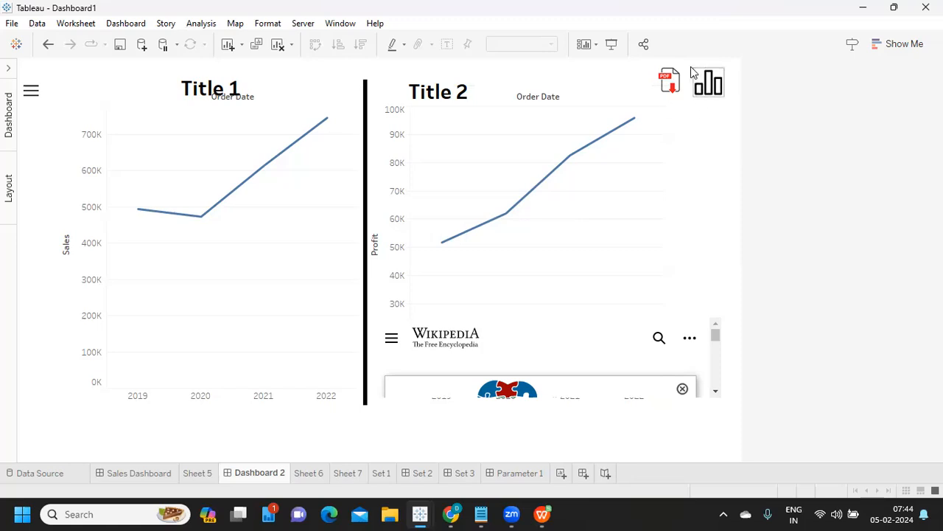
# Capture Dashboard 2's bar-chart icon, paste it into the Test 003 sheet in WPS, and place it around B10:B12.
pyautogui.press('super+shift+s')
pyautogui.moveTo(686, 58); pyautogui.dragTo(730, 105)
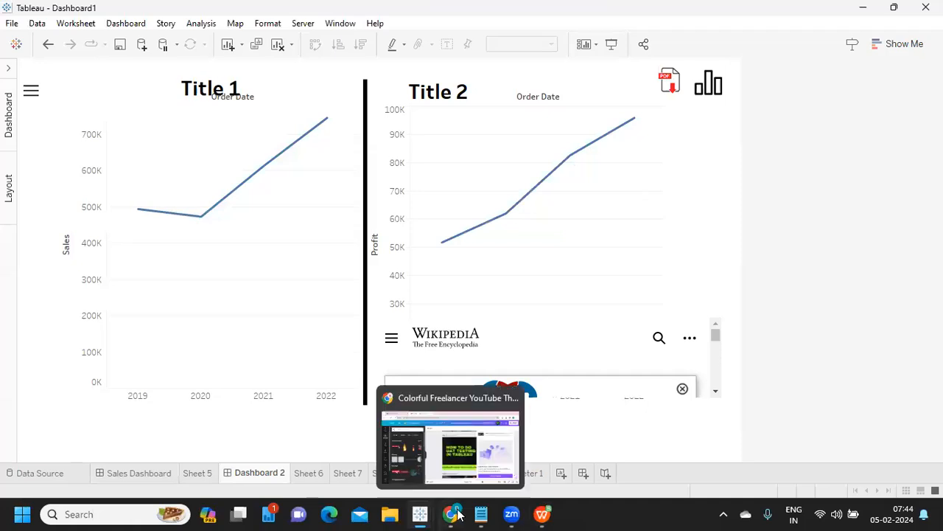
pyautogui.moveTo(439, 514)
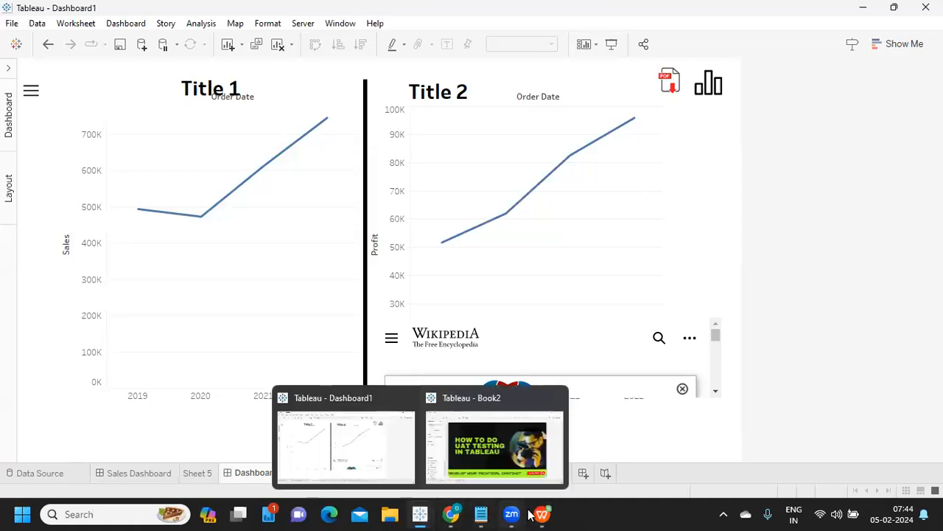
pyautogui.moveTo(541, 514)
pyautogui.click(545, 473)
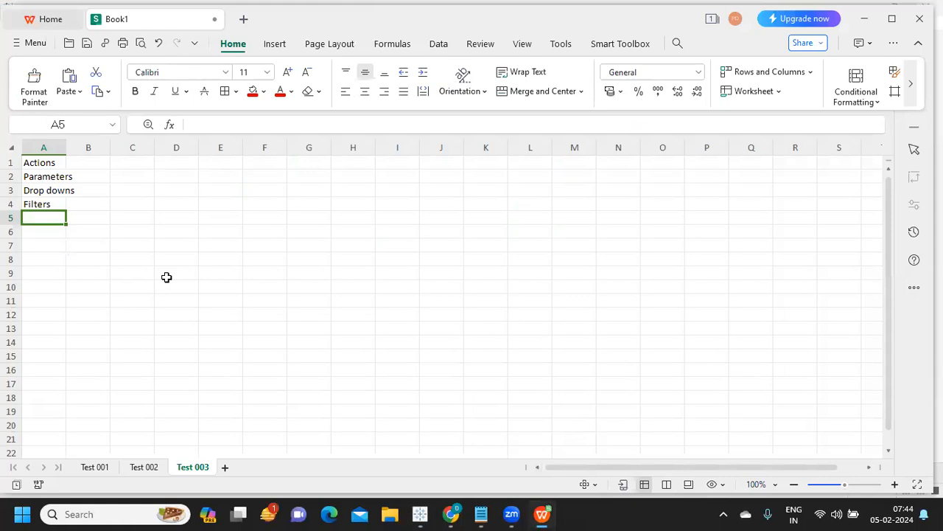
pyautogui.hotkey('ctrl', 'v')
pyautogui.click(281, 202)
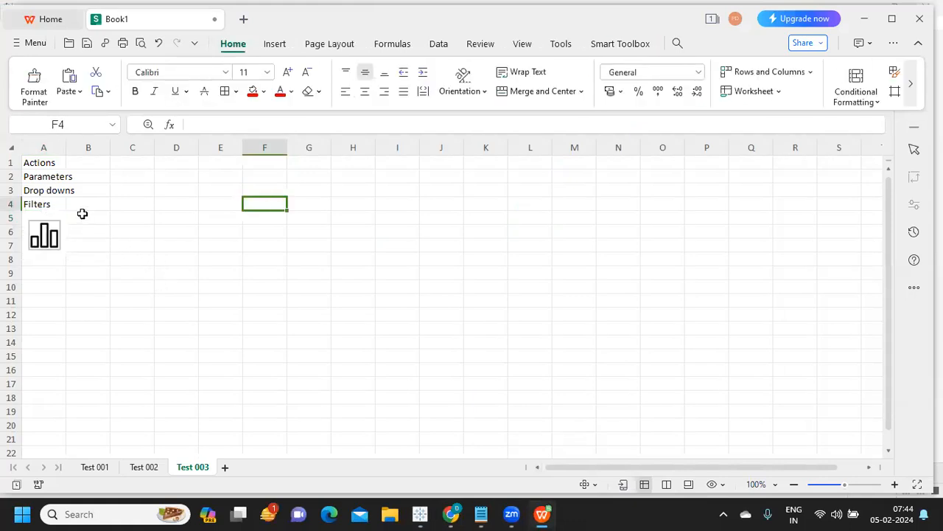
pyautogui.moveTo(45, 236); pyautogui.dragTo(95, 306)
# Enter "Test Case :" in A7 and "Download to Excel Not working as expected" in B7.
pyautogui.click(29, 244)
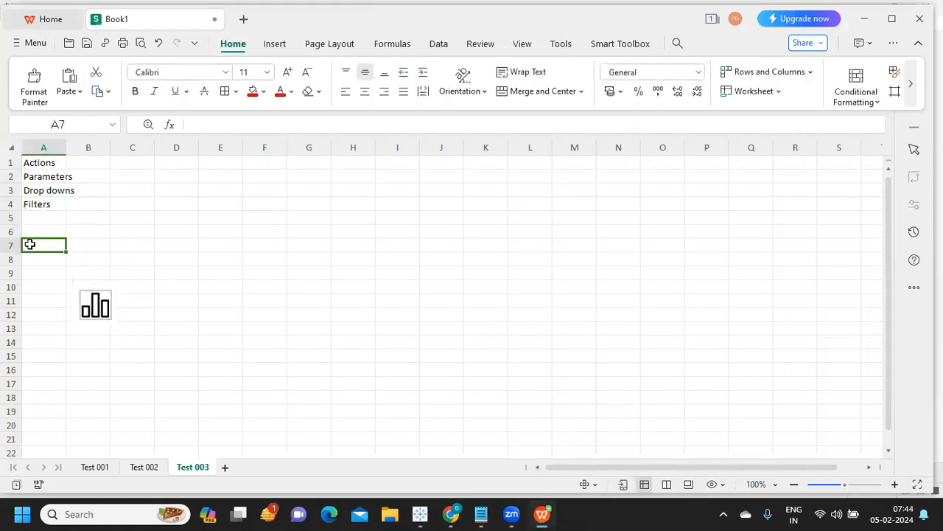
pyautogui.write('Tes')
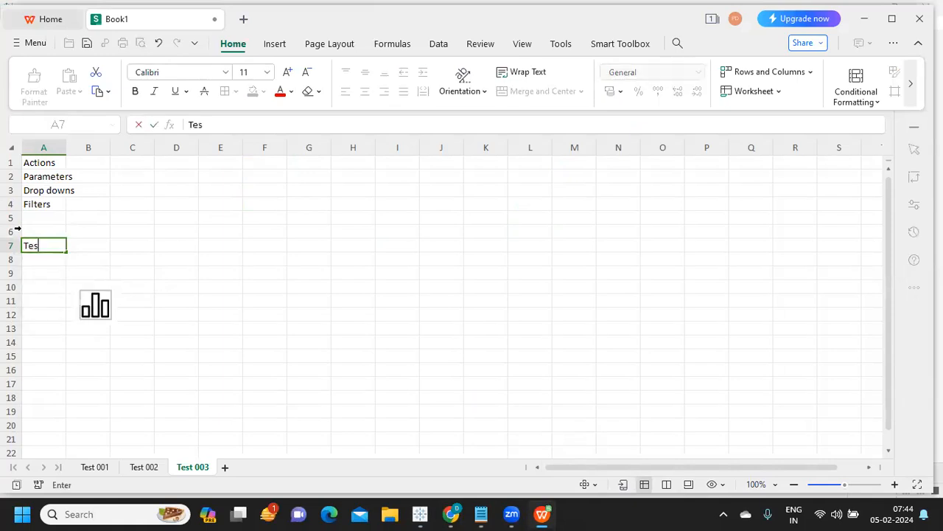
pyautogui.write('t Case :')
pyautogui.press('F2')
pyautogui.click(75, 273)
pyautogui.click(80, 241)
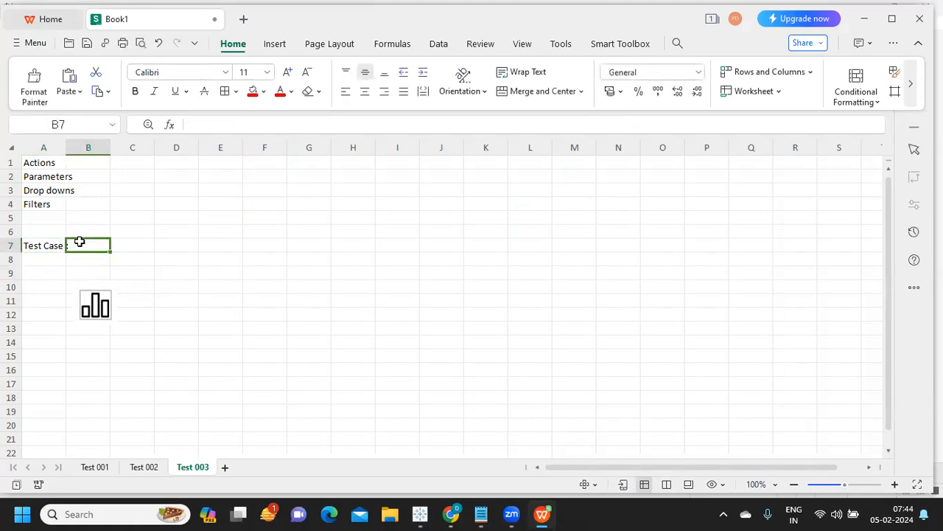
pyautogui.write('Download to Excel i')
pyautogui.press('BackSpace')
pyautogui.write('Not working as expected')
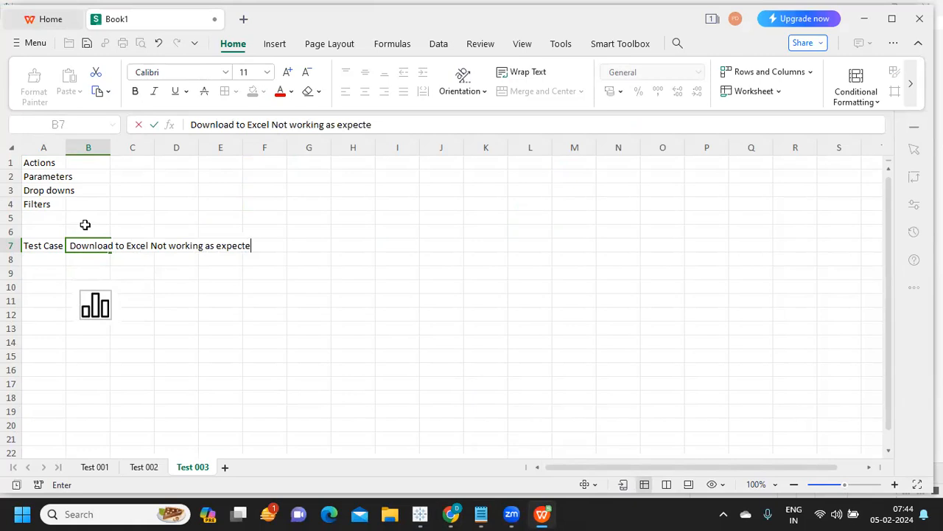
pyautogui.click(86, 262)
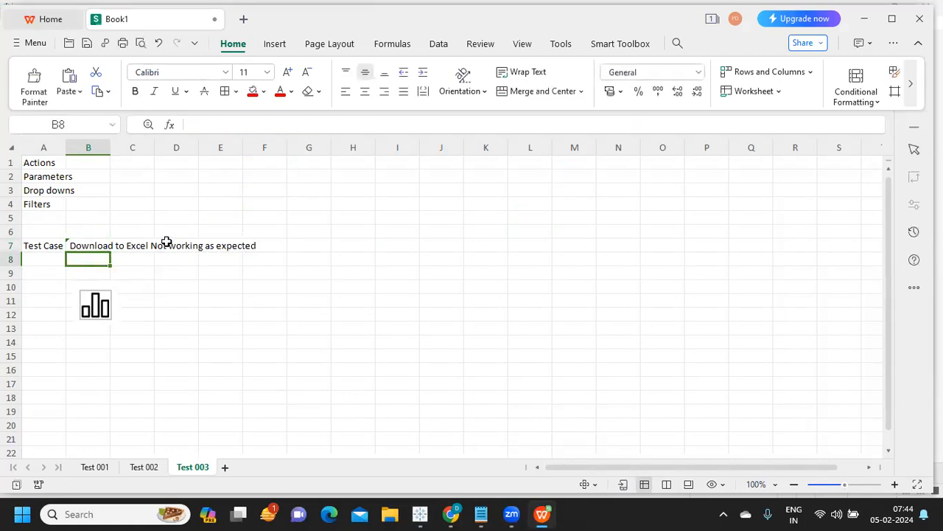
# Copy "Not working as expected" from B7 and remove it there, leaving only "Download to Excel".
pyautogui.click(98, 244)
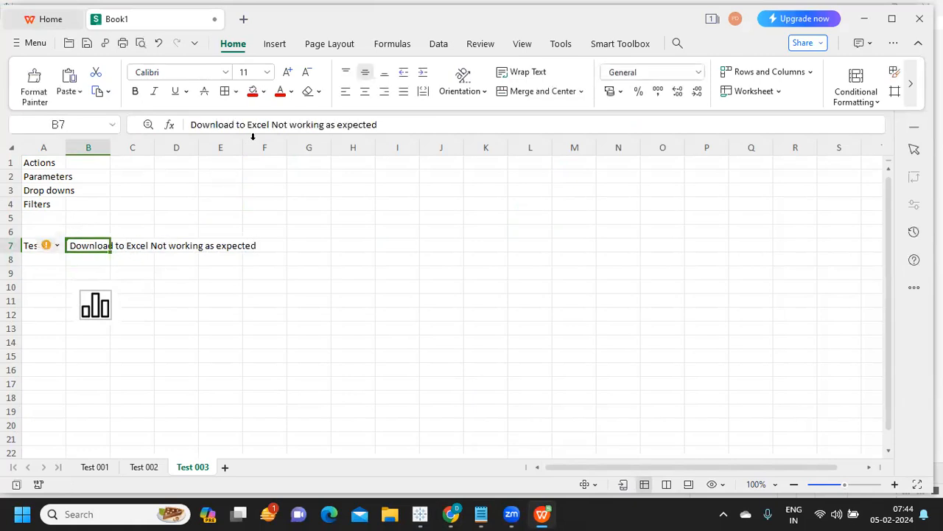
pyautogui.moveTo(274, 124); pyautogui.dragTo(389, 126)
pyautogui.hotkey('ctrl', 'c')
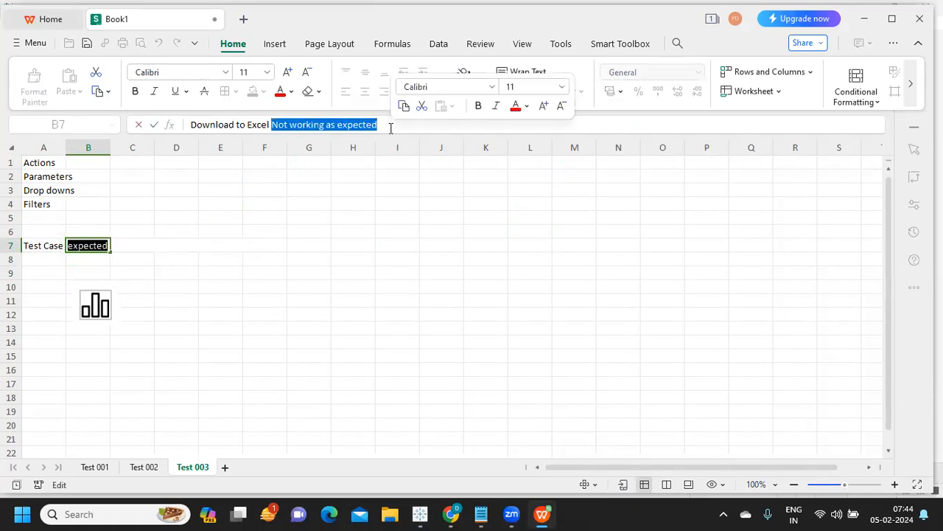
pyautogui.press('BackSpace')
pyautogui.click(151, 332)
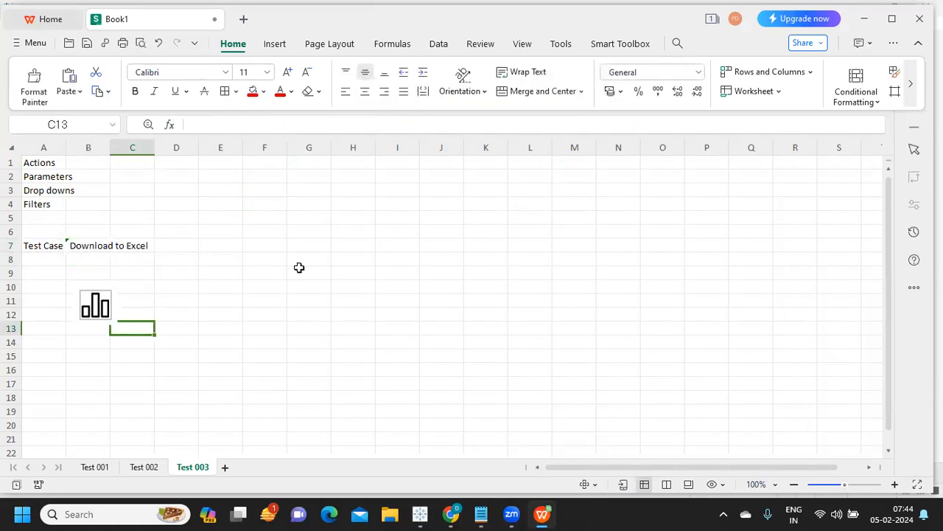
# Enter "Test Case" in H7 and "Failed" in I7, and paste "Not working as expected" into H8.
pyautogui.click(352, 248)
pyautogui.write('Test Case')
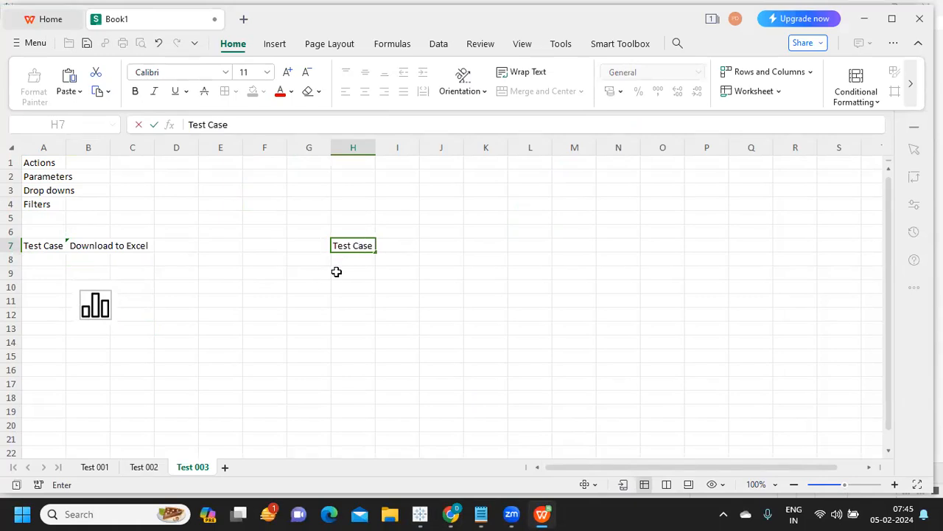
pyautogui.click(387, 247)
pyautogui.write('Failed')
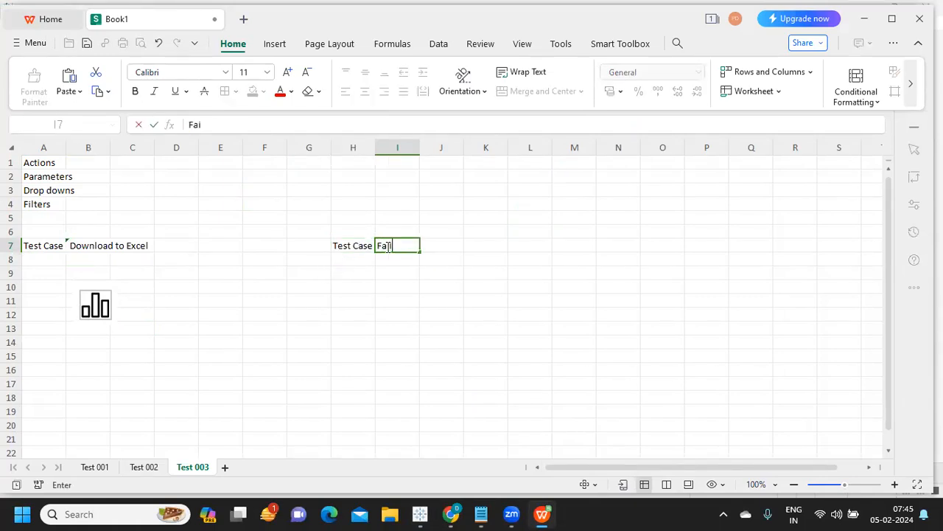
pyautogui.click(347, 260)
pyautogui.hotkey('ctrl', 'v')
pyautogui.moveTo(345, 273); pyautogui.dragTo(407, 294)
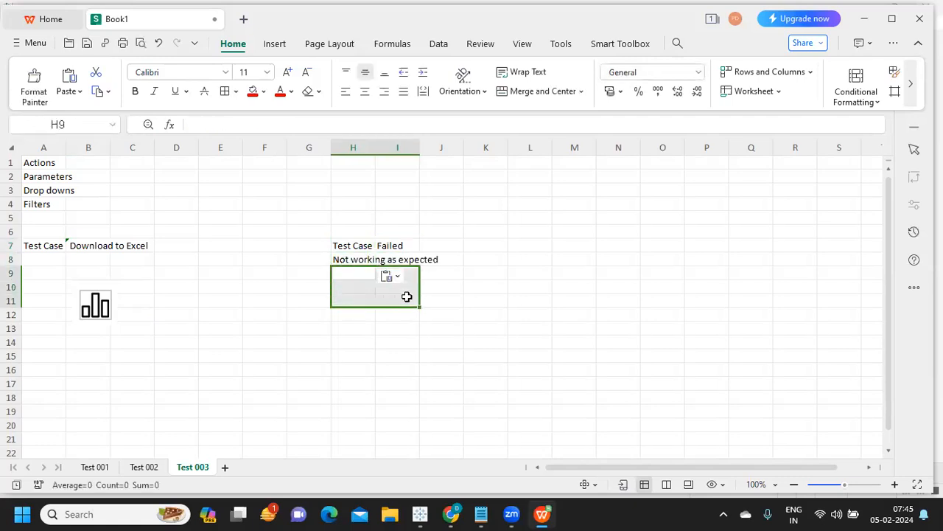
pyautogui.click(437, 271)
pyautogui.click(443, 257)
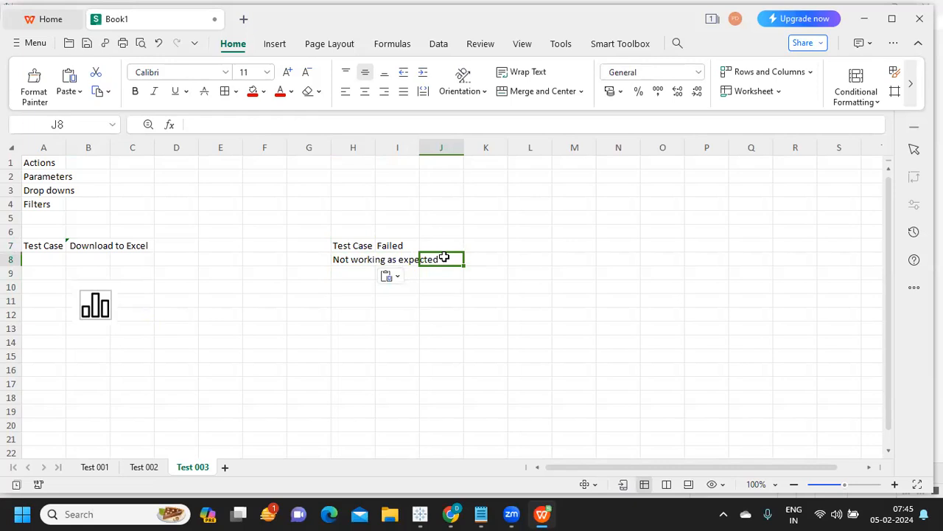
# Enter "Created Defect and assigned it to Devleper" in J8 of the Test 003 sheet.
pyautogui.write('Created Def')
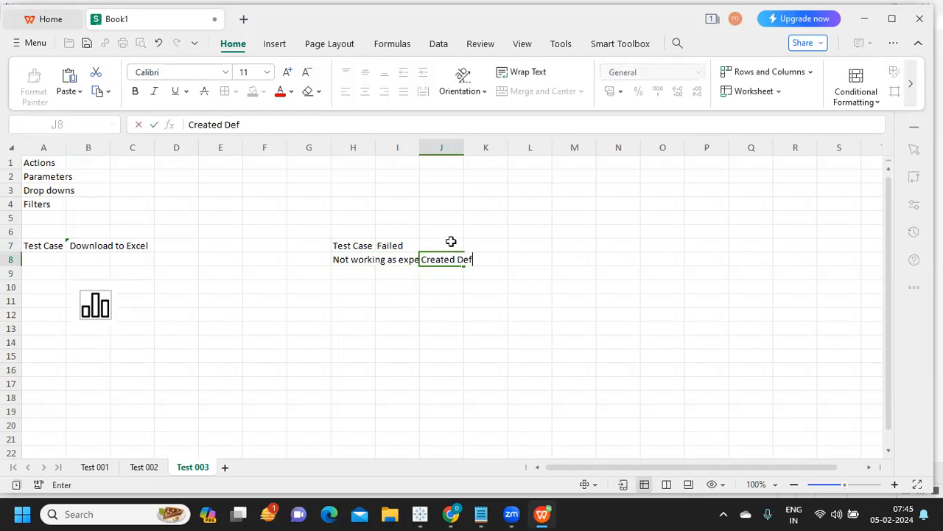
pyautogui.write('ect an')
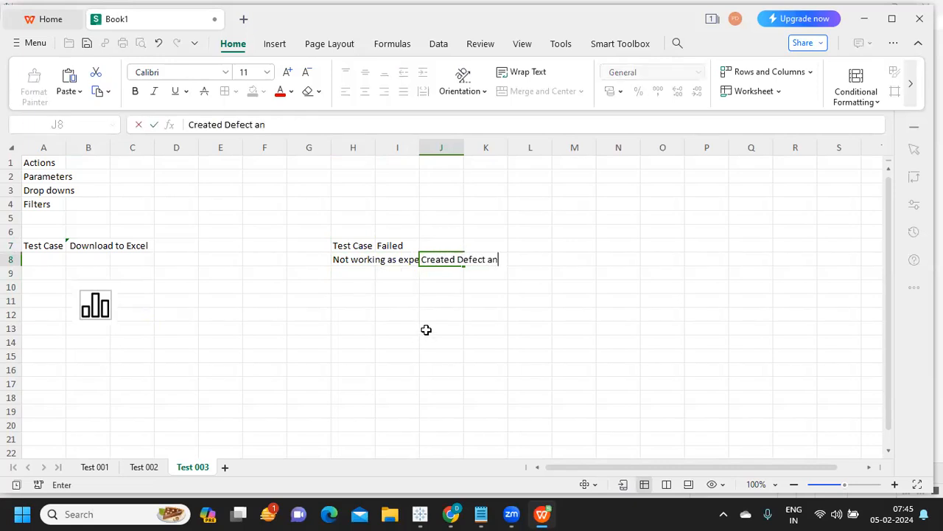
pyautogui.write('d assig')
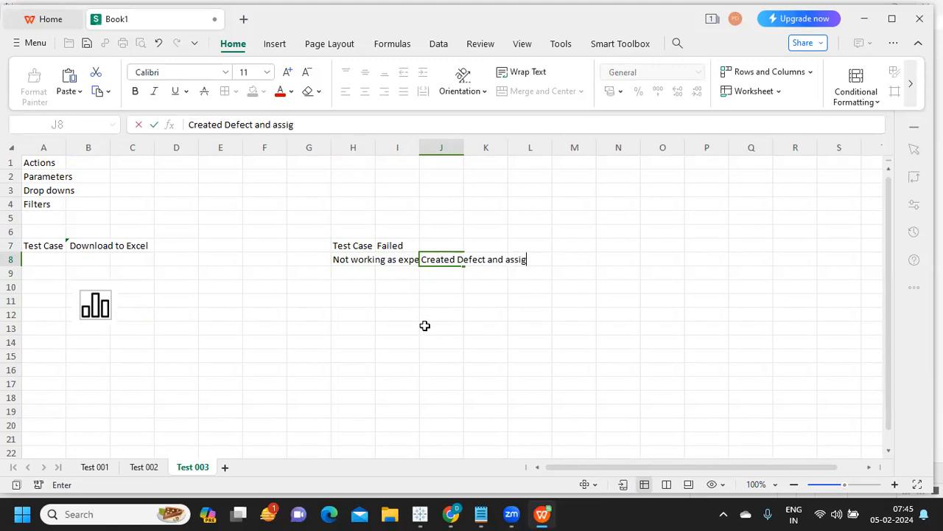
pyautogui.write('ned it to De')
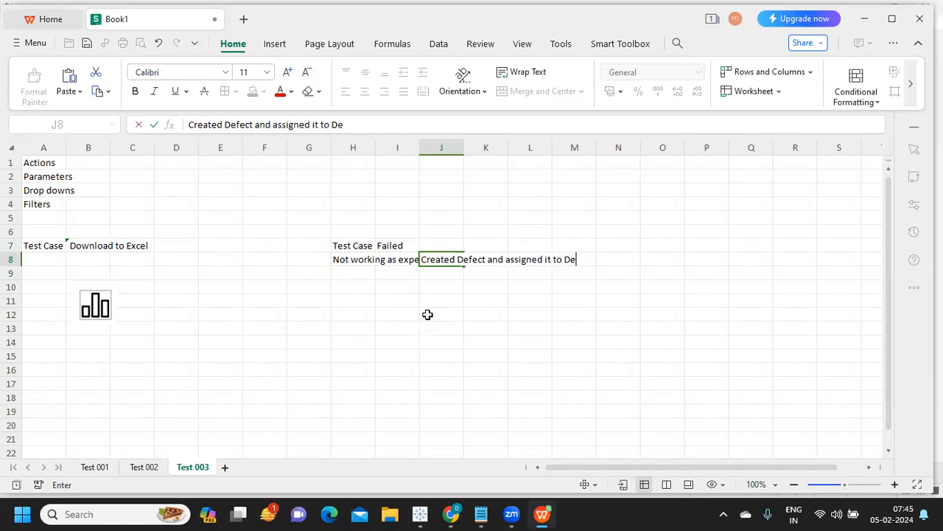
pyautogui.write('vleper')
# Switch to Tableau, select the bar-chart icon on Dashboard 2 to recheck it, and return to the WPS workbook.
pyautogui.hotkey('alt', 'Tab')
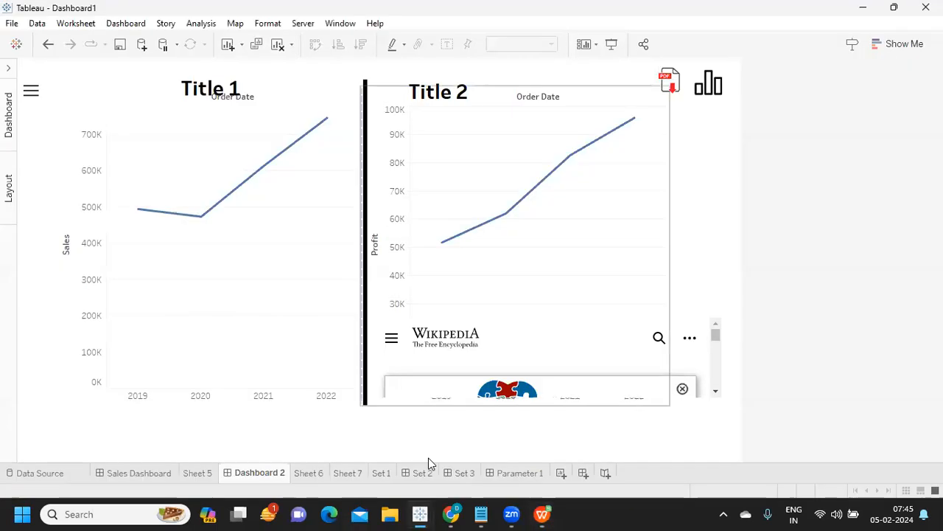
pyautogui.click(716, 86)
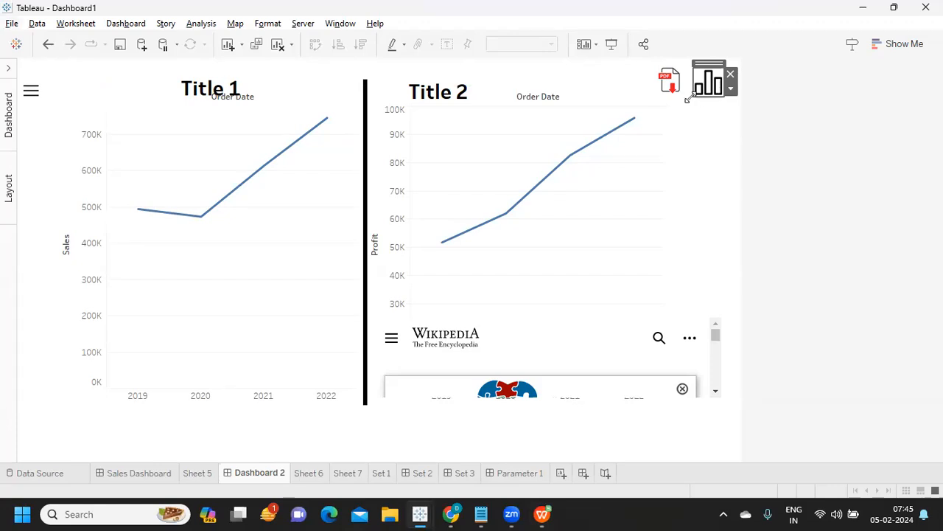
pyautogui.hotkey('alt', 'Tab')
# Change the test case status in I7 of the Test 003 sheet to "Passed".
pyautogui.click(368, 247)
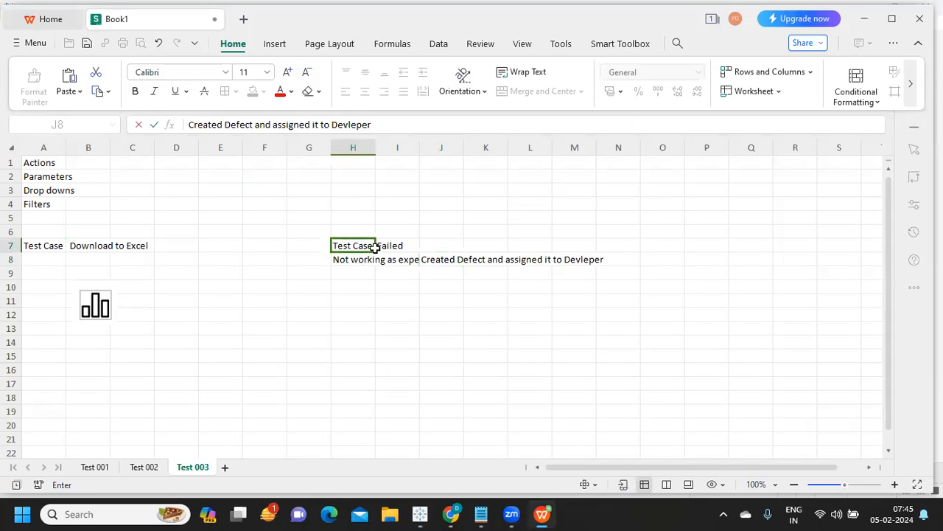
pyautogui.click(387, 244)
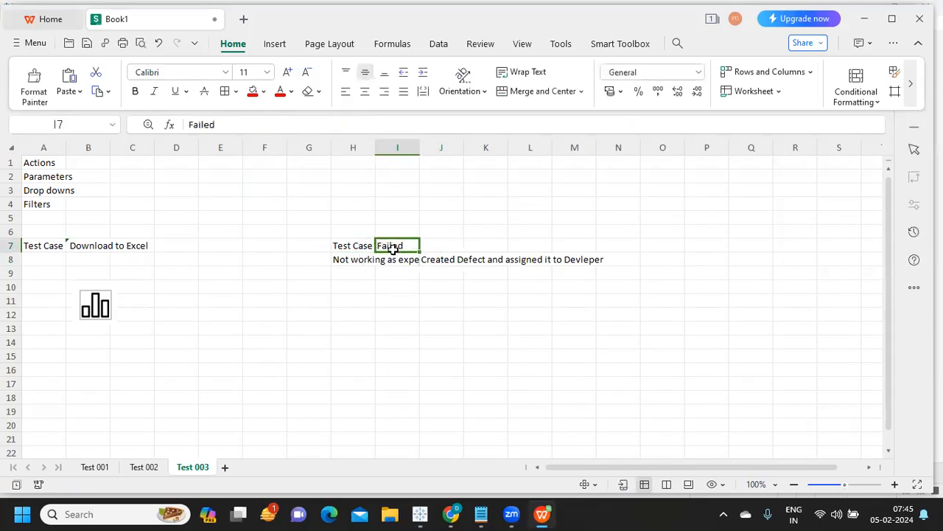
pyautogui.write('Paa')
pyautogui.write('se')
pyautogui.press('BackSpace')
pyautogui.press('BackSpace')
pyautogui.press('BackSpace')
pyautogui.write('ssed')
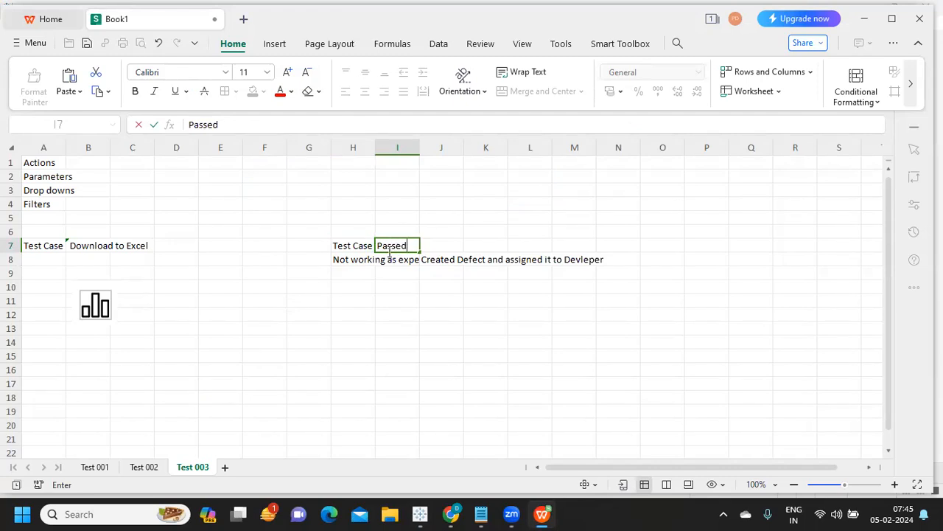
pyautogui.click(169, 382)
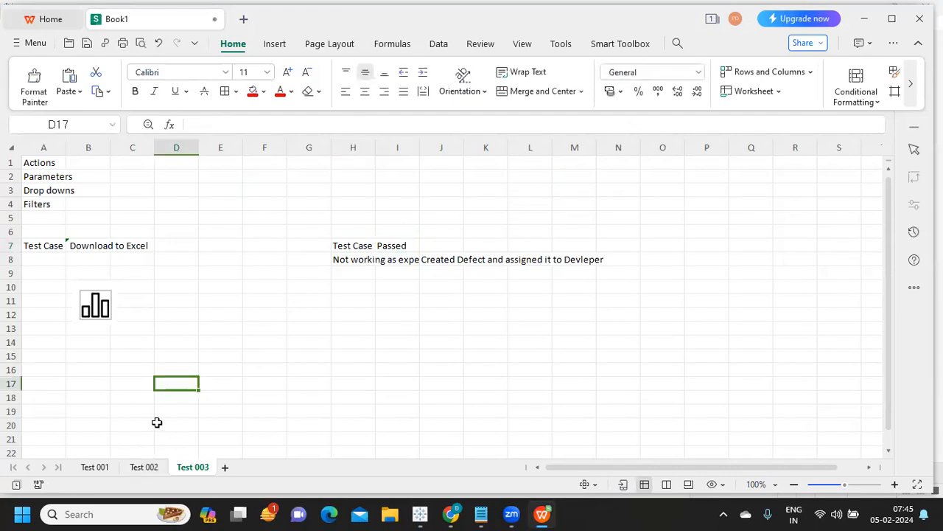
# Review the Test 001, Test 002 and Test 003 sheets, examining the test cases and results recorded in Test 001.
pyautogui.click(106, 467)
pyautogui.click(143, 468)
pyautogui.click(192, 467)
pyautogui.click(95, 469)
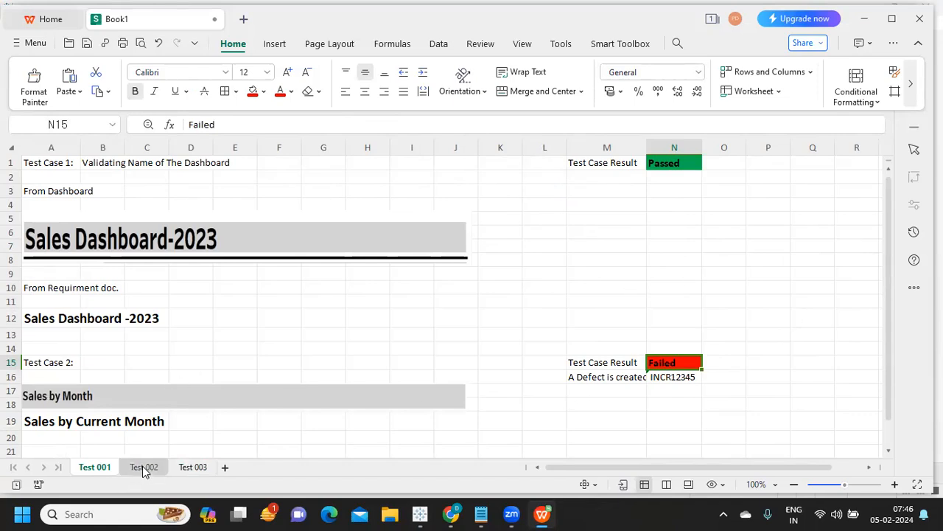
pyautogui.click(659, 225)
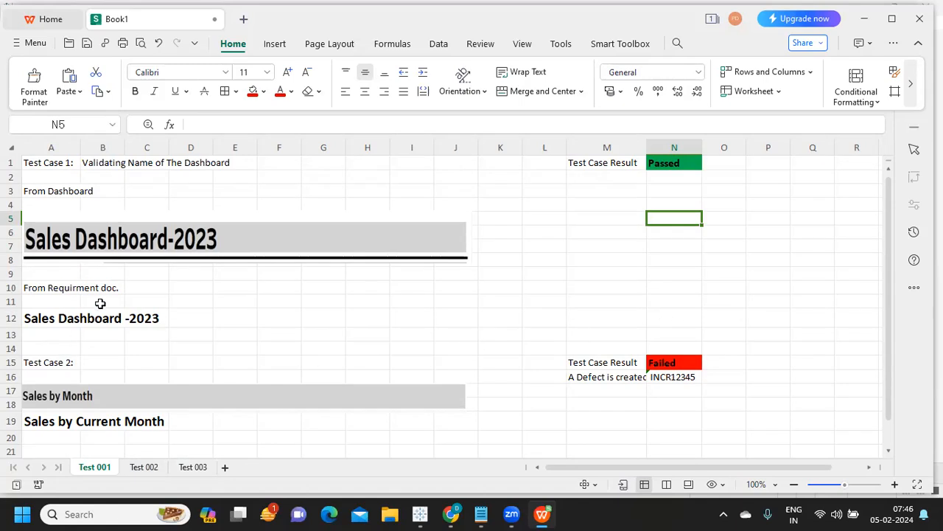
pyautogui.scroll(-2, 95, 346)
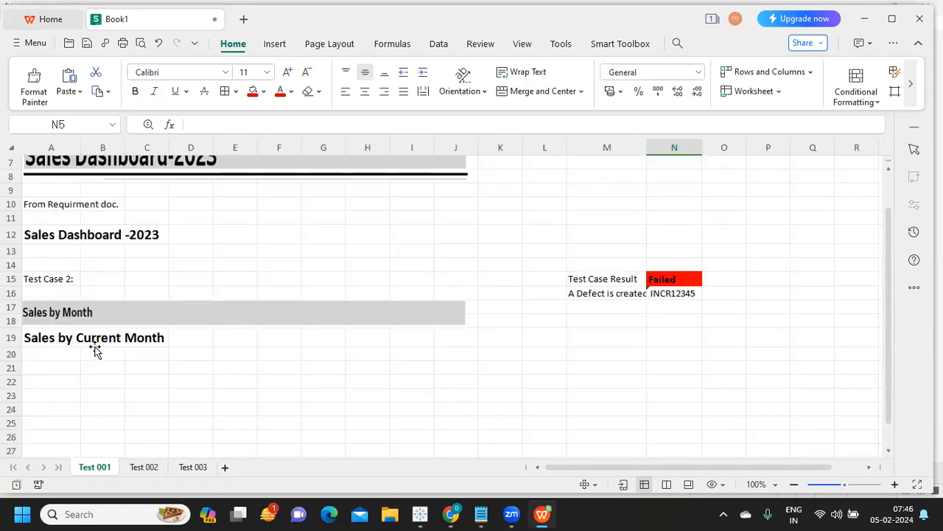
pyautogui.scroll(2, 96, 346)
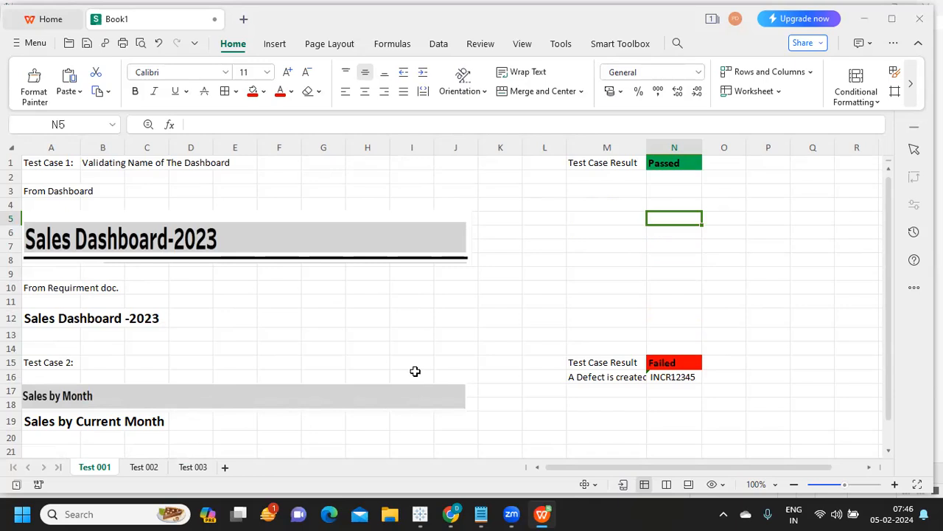
# Switch to Tableau and look over the Sales Dashboard and Parameter 1 dashboards against the documented test cases.
pyautogui.hotkey('alt', 'Tab')
pyautogui.click(123, 477)
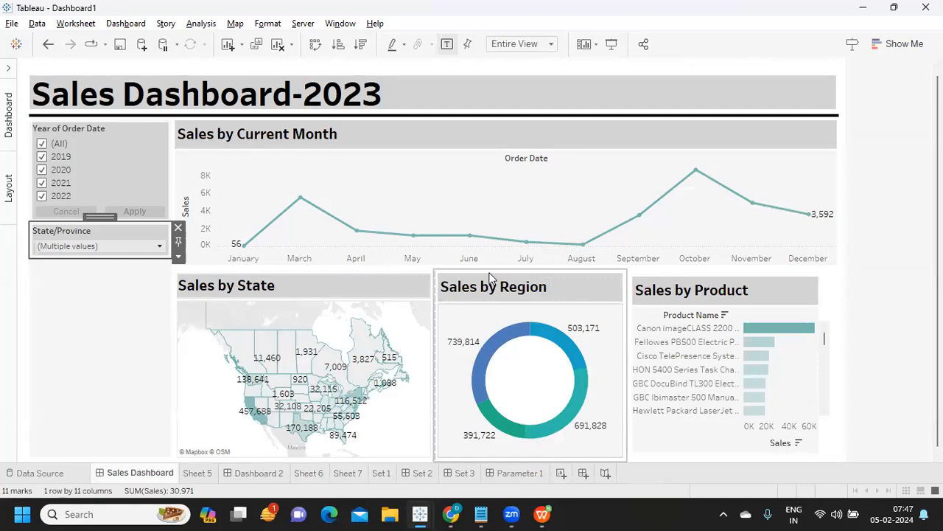
pyautogui.click(516, 473)
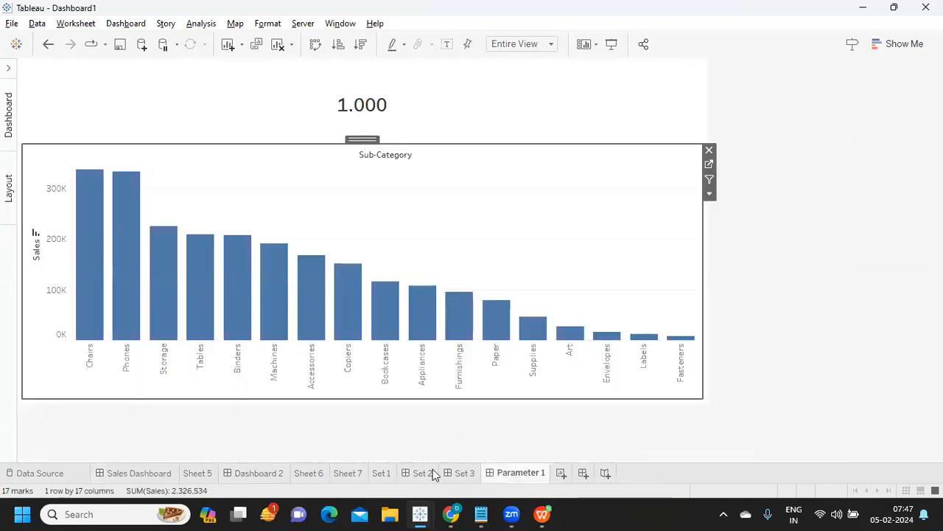
pyautogui.click(141, 475)
pyautogui.hotkey('alt', 'Tab')
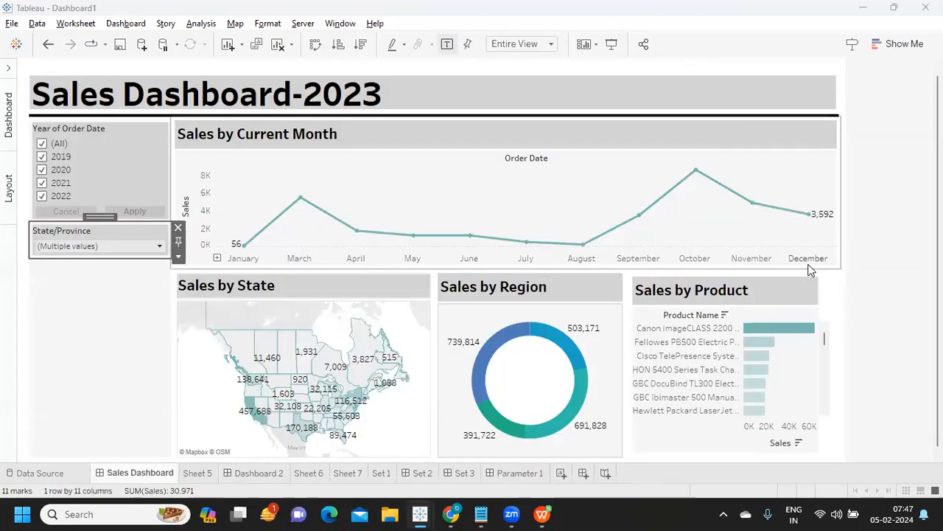